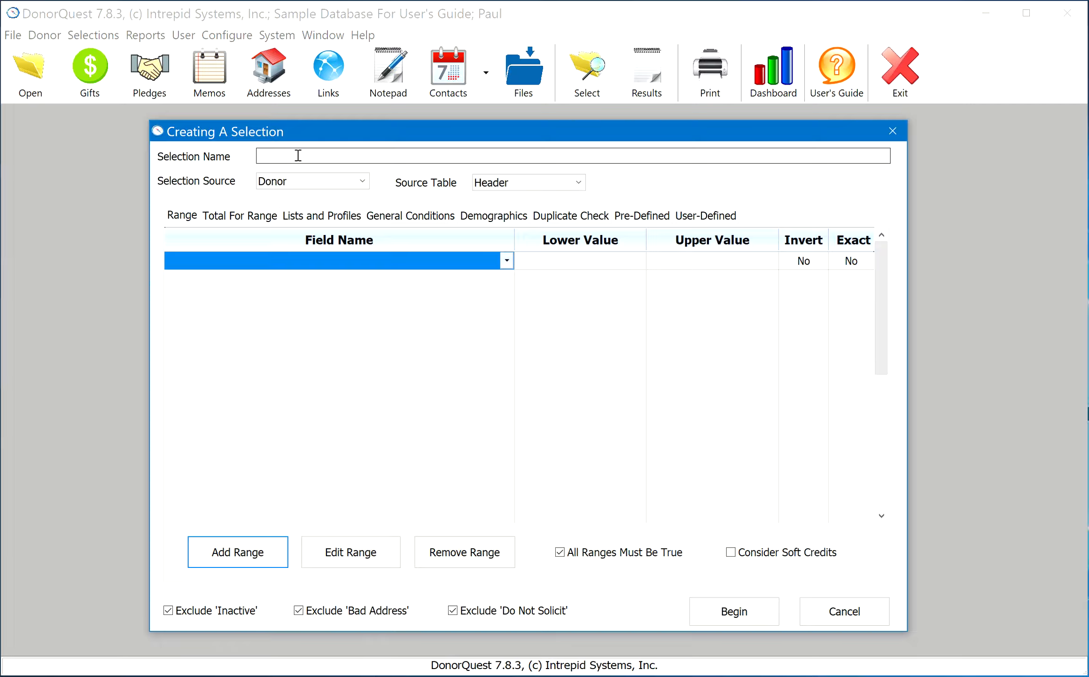
# Step: Name the selection "All Donors In CA" and choose State as the range field
pyautogui.click(298, 156)
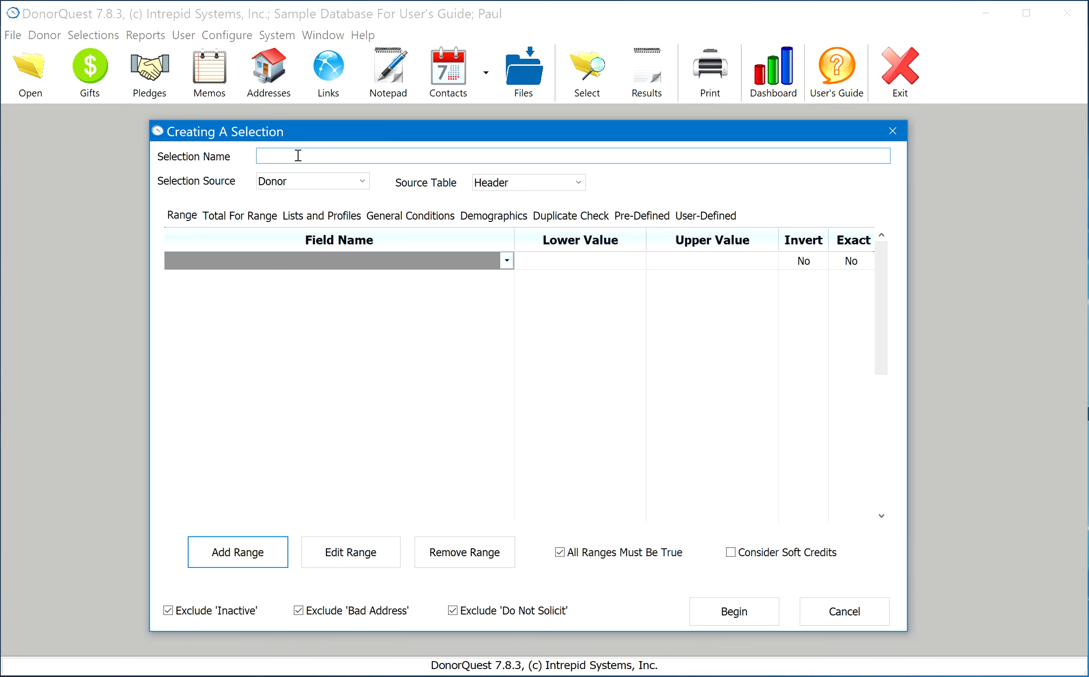
pyautogui.write('All Donors In CA')
pyautogui.click(507, 260)
pyautogui.moveTo(506, 286); pyautogui.dragTo(520, 400)
pyautogui.click(182, 278)
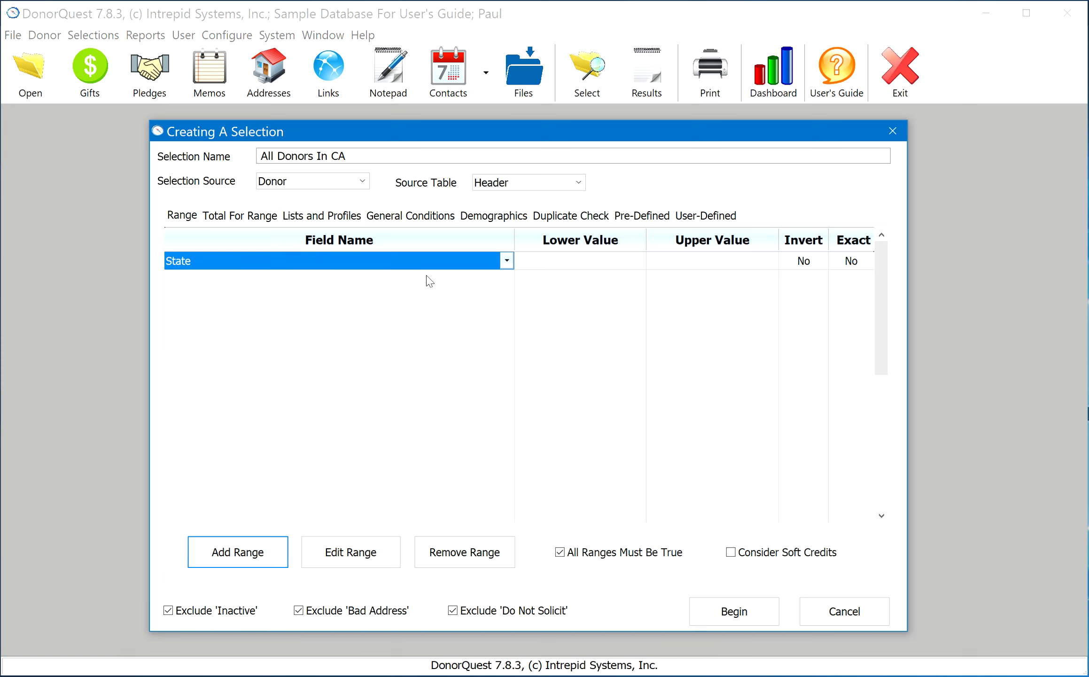
# Step: Set the State range's lower and upper codes both to CA - California
pyautogui.click(562, 267)
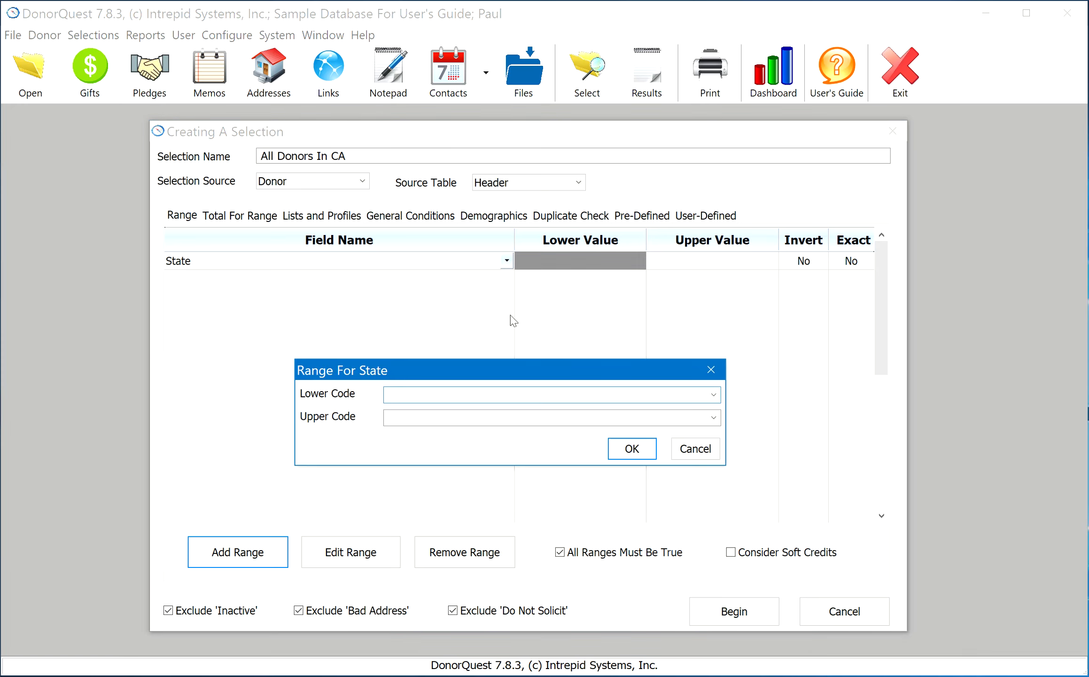
pyautogui.moveTo(495, 372); pyautogui.dragTo(473, 337)
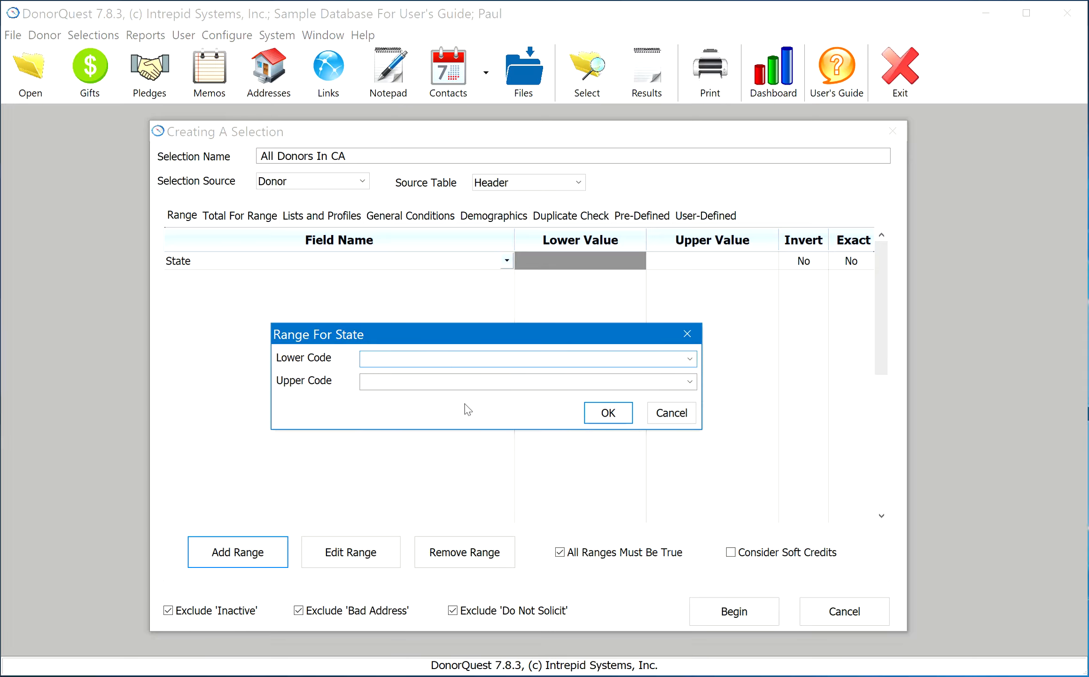
pyautogui.write('CA')
pyautogui.press('Tab')
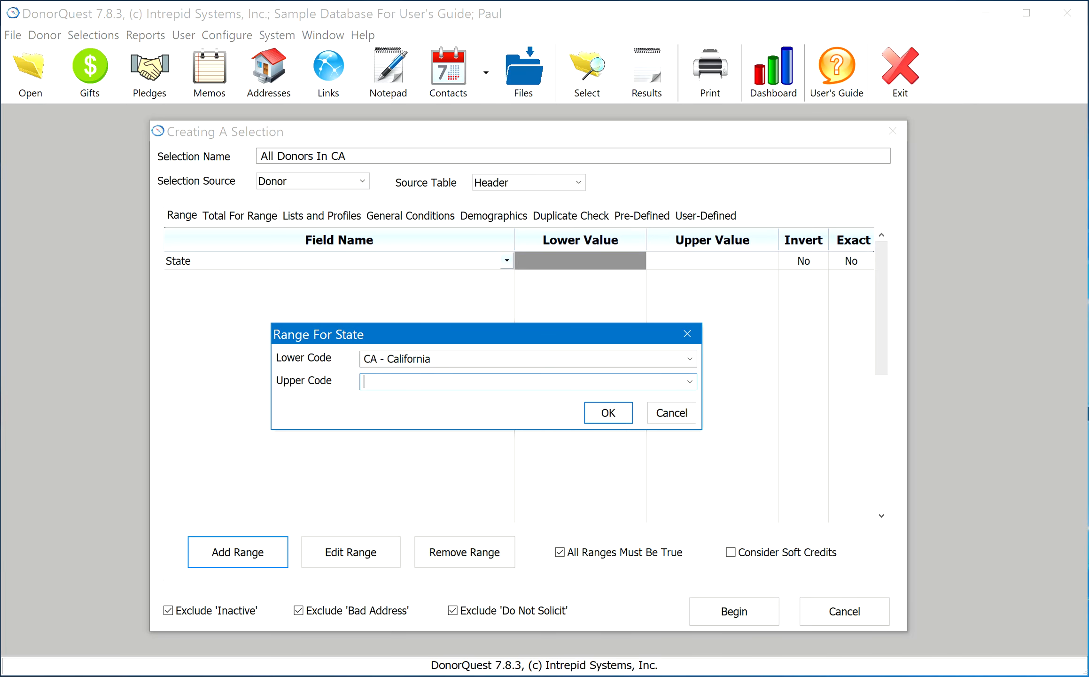
pyautogui.write('CA')
pyautogui.press('Tab')
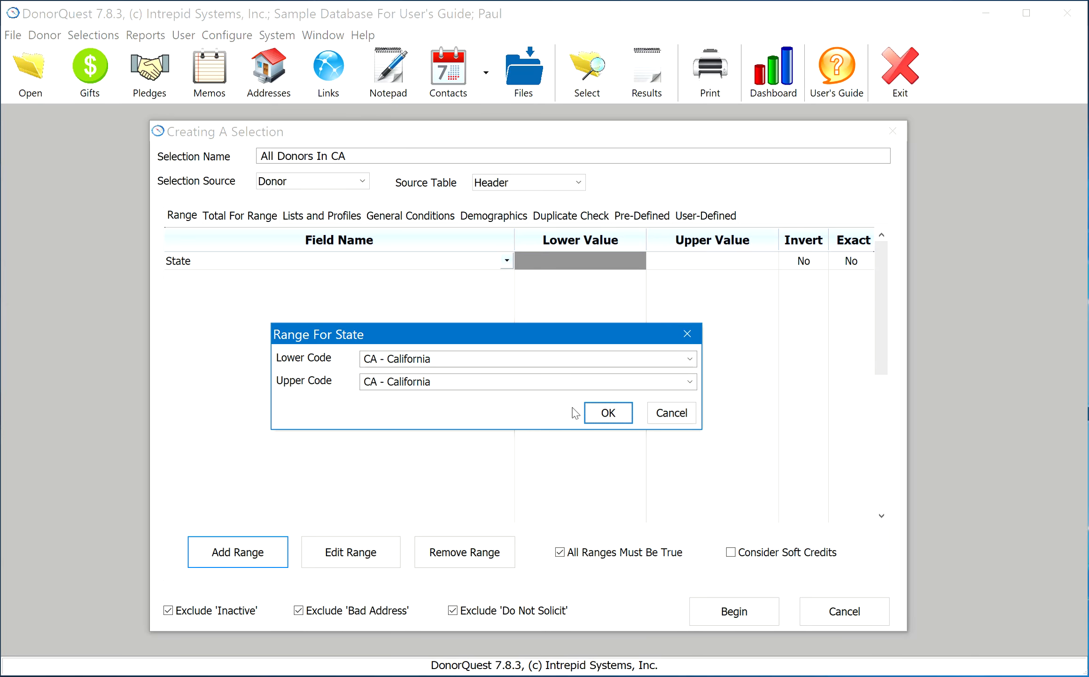
pyautogui.click(606, 413)
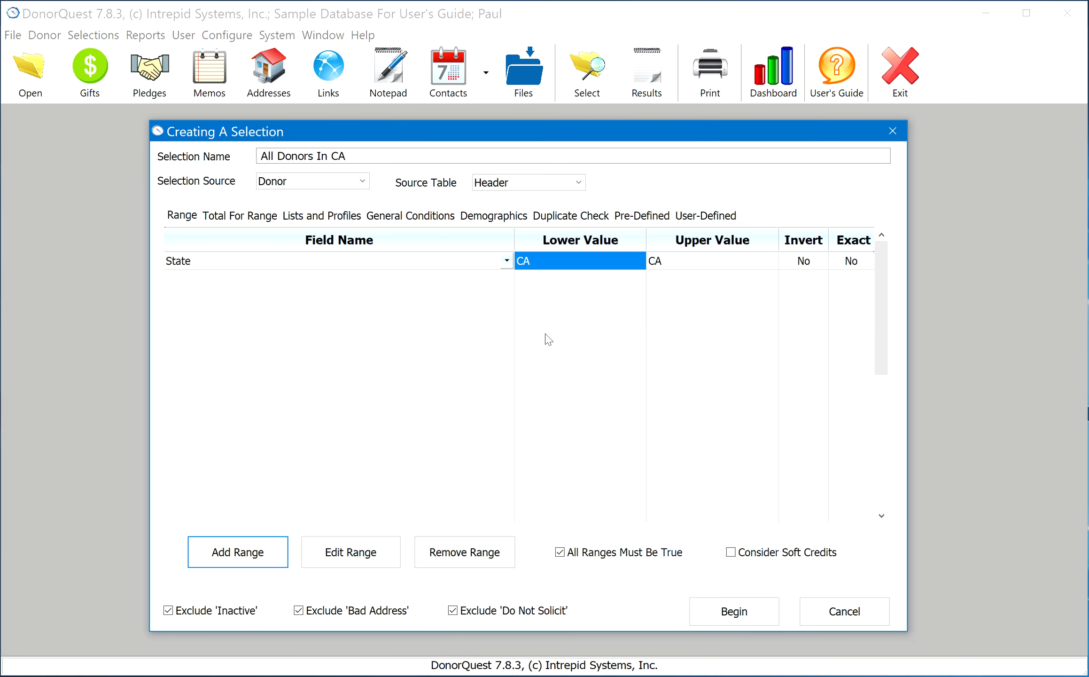
# Step: Run the selection and view the records of the "All Donors In CA" result in a slightly smaller window
pyautogui.click(741, 616)
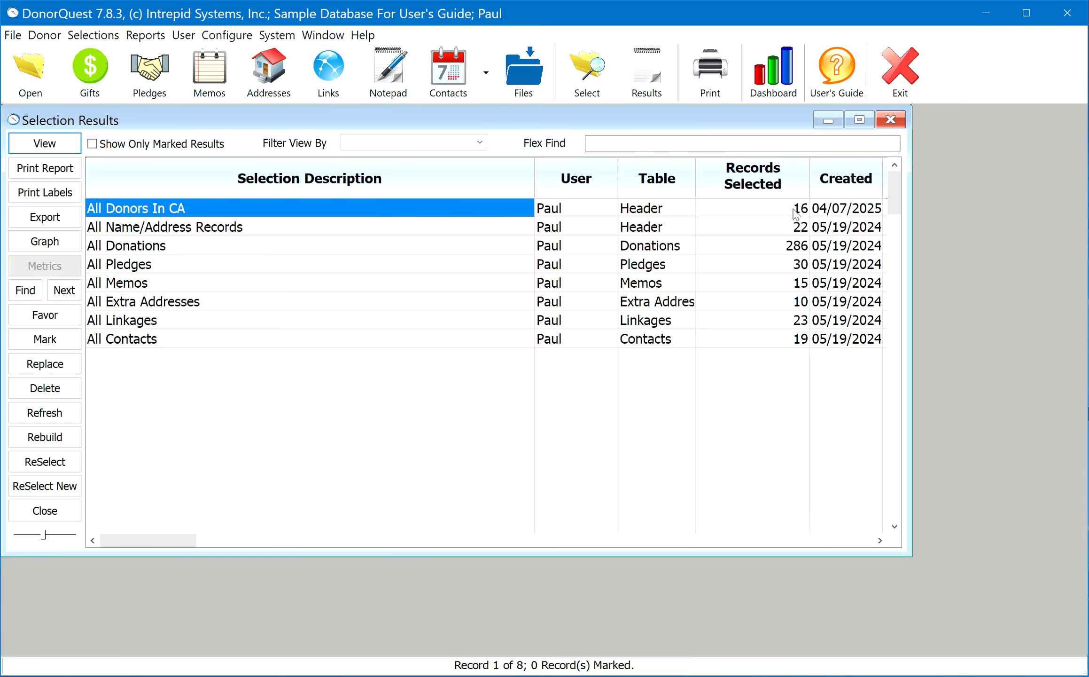
pyautogui.click(777, 209)
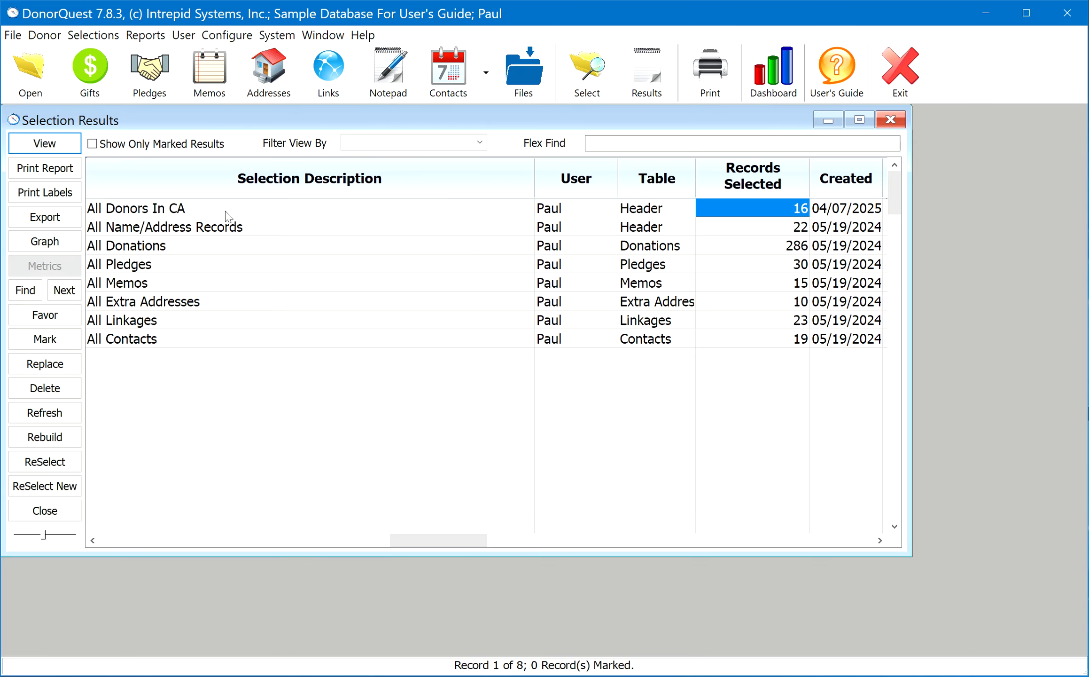
pyautogui.click(188, 208)
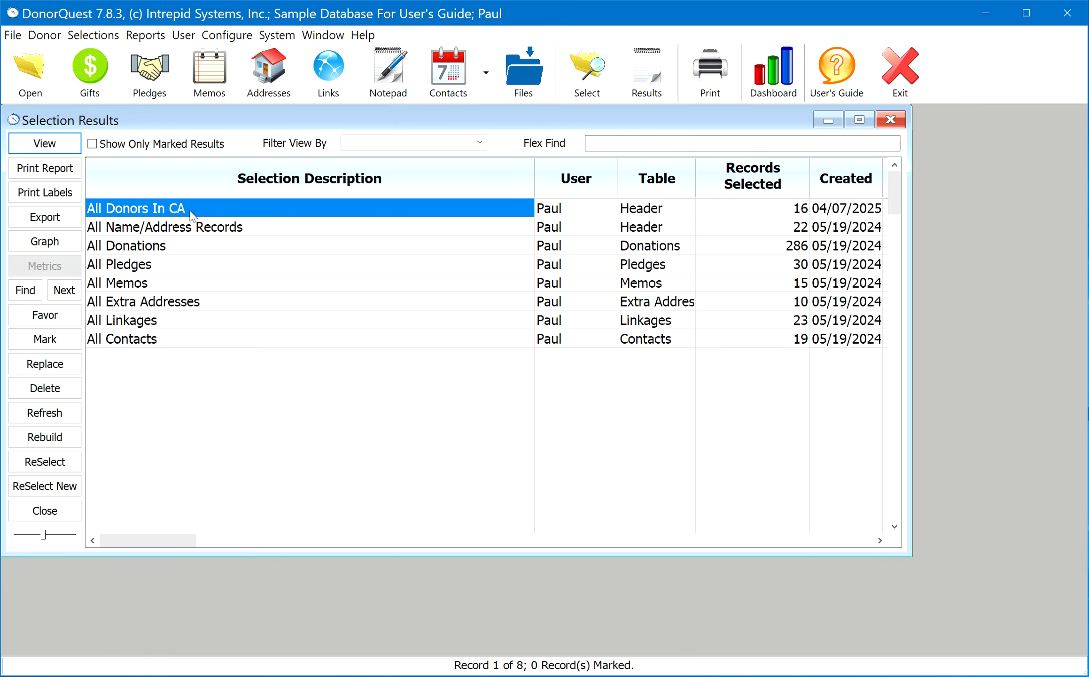
pyautogui.click(45, 144)
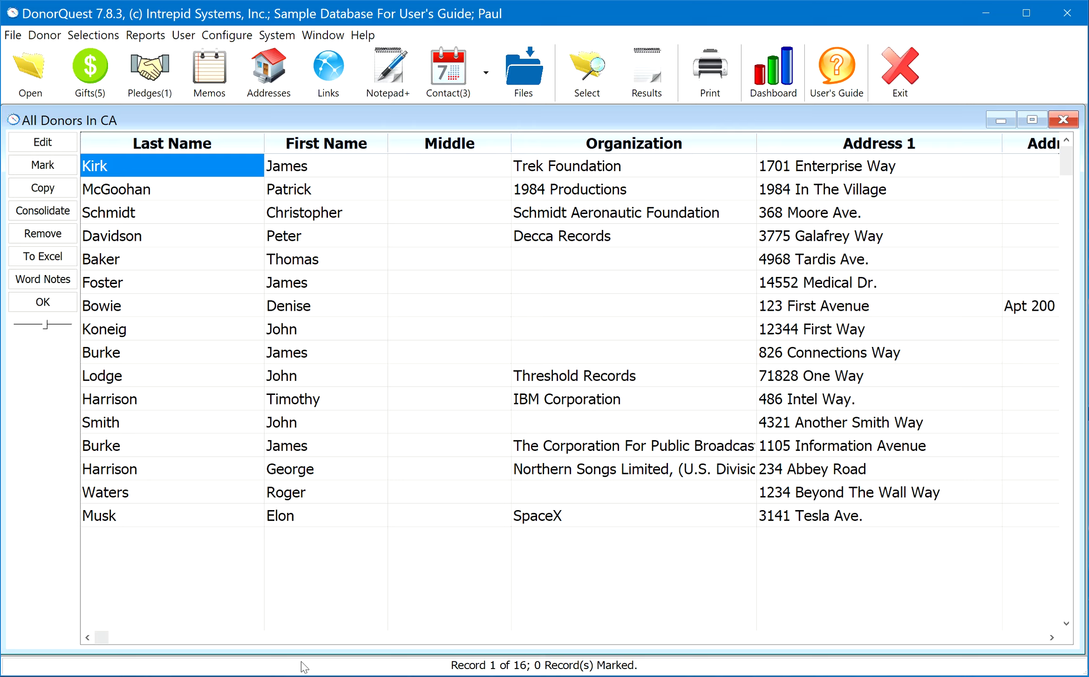
pyautogui.moveTo(304, 653)
pyautogui.mouseDown()
pyautogui.moveTo(289, 465)
pyautogui.moveTo(272, 409)
pyautogui.moveTo(300, 545)
pyautogui.moveTo(301, 629)
pyautogui.mouseUp()
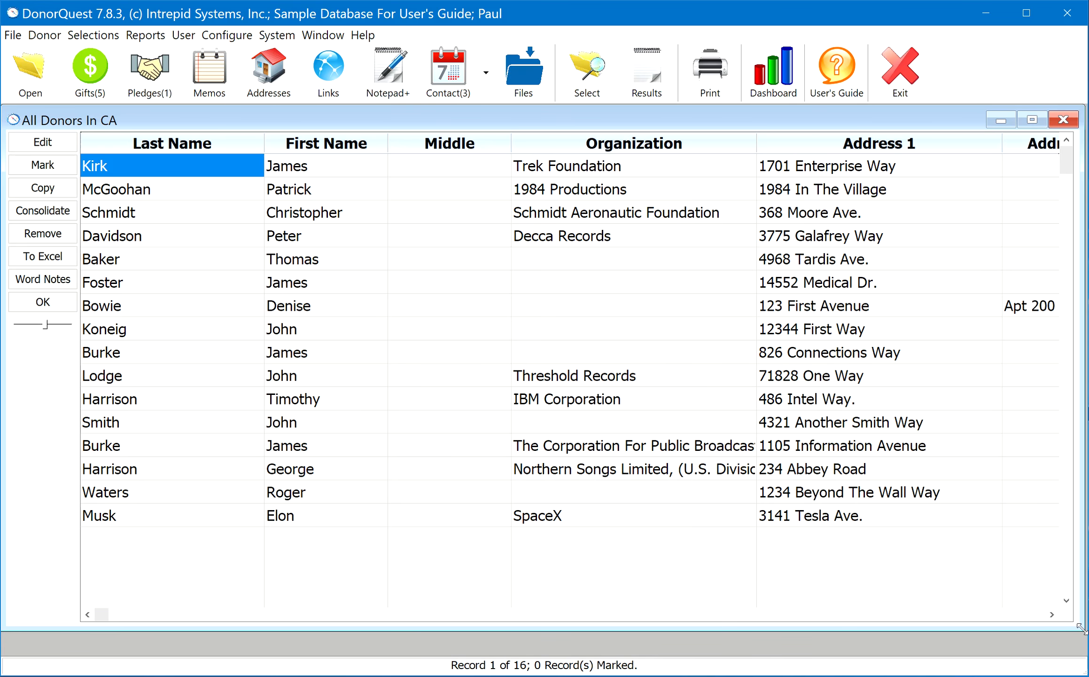
pyautogui.moveTo(1084, 631)
pyautogui.mouseDown()
pyautogui.moveTo(1070, 630)
pyautogui.moveTo(1074, 646)
pyautogui.mouseUp()
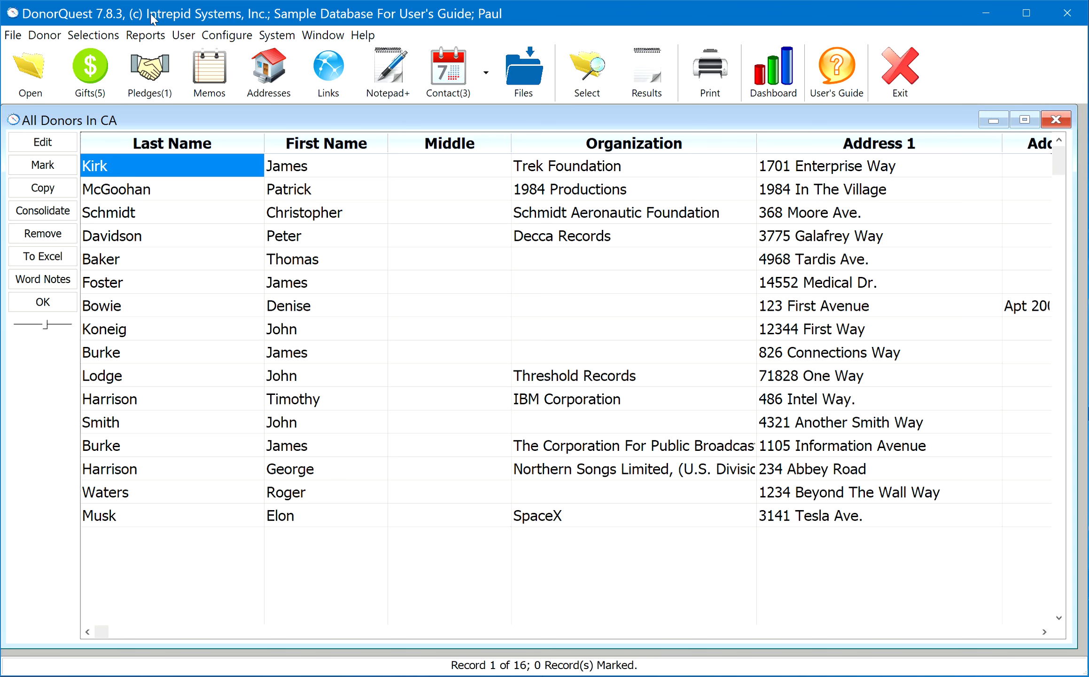
# Step: Examine the State column for every record in the donor list, returning to the first record's last name
pyautogui.press('Right')
pyautogui.press('Right')
pyautogui.press('Right')
pyautogui.press('Right')
pyautogui.press('Right')
pyautogui.press('Right')
pyautogui.press('Right')
pyautogui.press('Right')
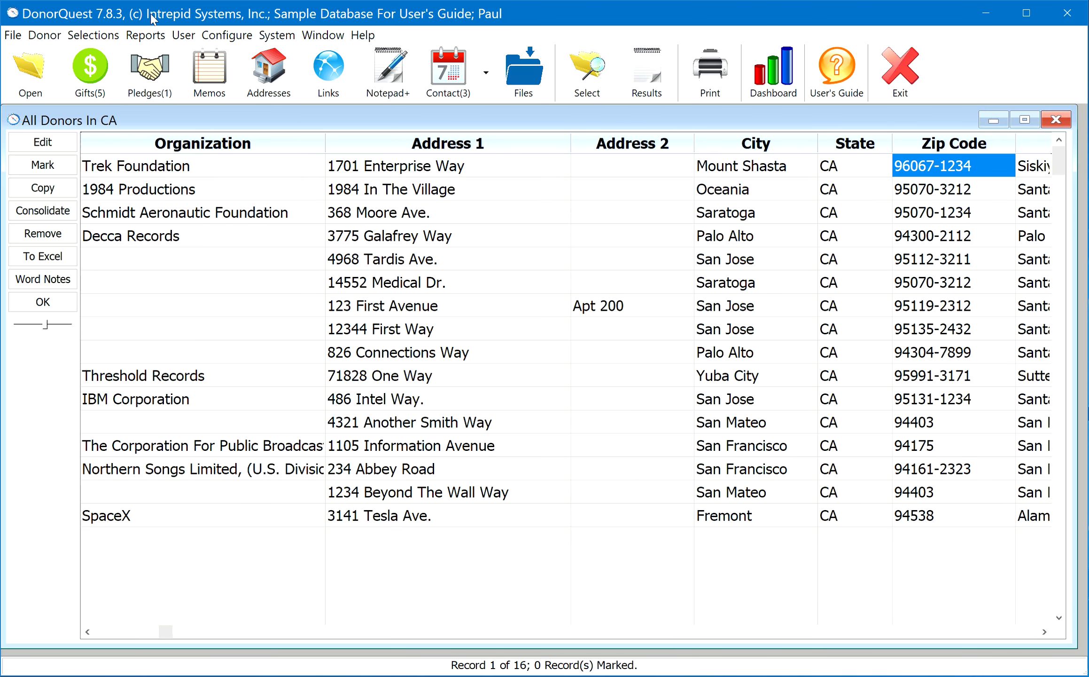
pyautogui.press('Left')
pyautogui.press('Down')
pyautogui.press('Down')
pyautogui.press('Down')
pyautogui.press('Down')
pyautogui.press('Down')
pyautogui.press('Down')
pyautogui.press('Down')
pyautogui.press('Down')
pyautogui.press('Down')
pyautogui.press('Down')
pyautogui.press('Down')
pyautogui.press('Down')
pyautogui.press('Down')
pyautogui.press('Down')
pyautogui.press('Down')
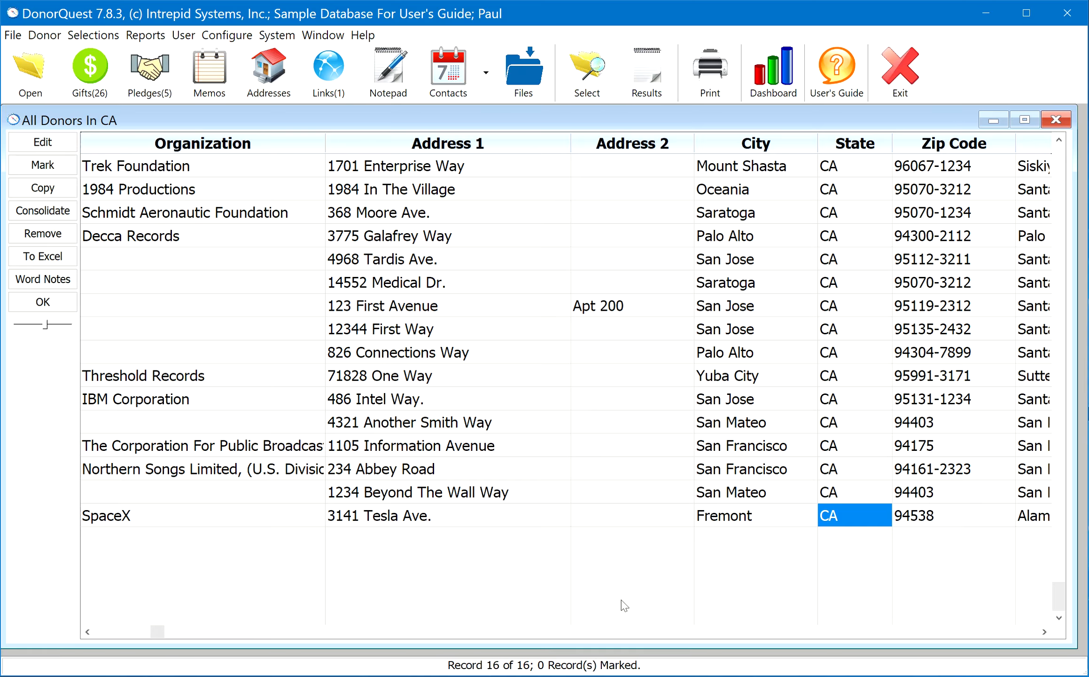
pyautogui.press('Up')
pyautogui.press('Up')
pyautogui.press('Up')
pyautogui.press('Up')
pyautogui.press('Up')
pyautogui.press('Up')
pyautogui.press('Up')
pyautogui.press('Up')
pyautogui.press('Up')
pyautogui.press('Up')
pyautogui.press('Up')
pyautogui.press('Up')
pyautogui.press('Up')
pyautogui.press('Up')
pyautogui.press('Up')
pyautogui.press('Left')
pyautogui.press('Left')
pyautogui.press('Left')
pyautogui.press('Left')
pyautogui.press('Left')
pyautogui.press('Left')
pyautogui.press('Left')
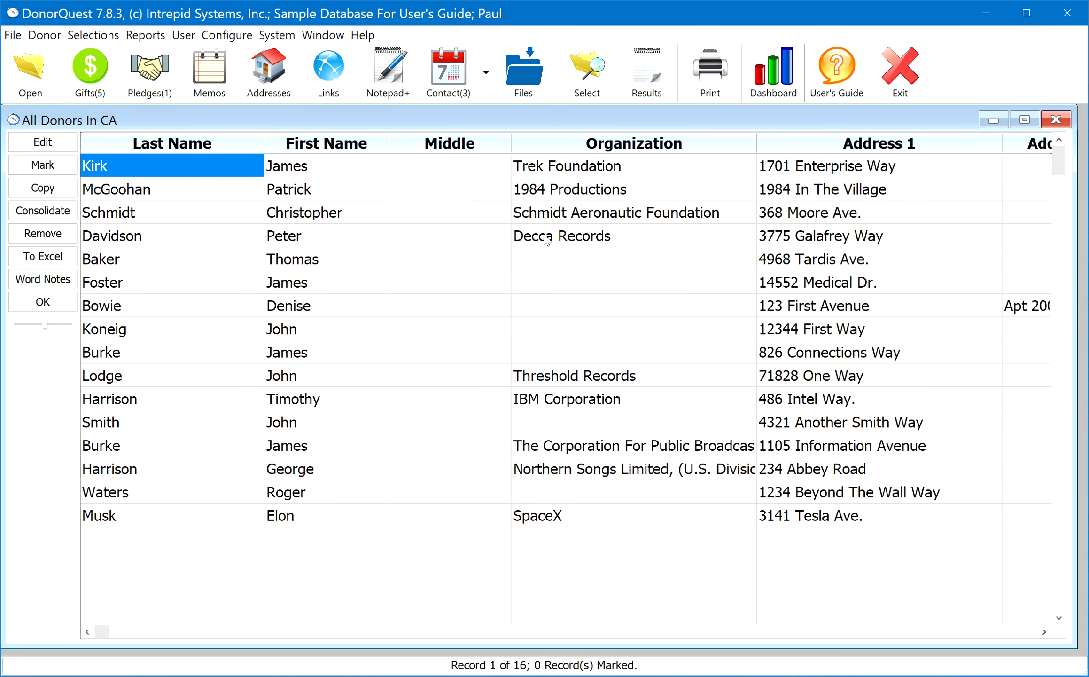
# Step: Sort the donor list by organization, first name and finally last name, and close the list
pyautogui.click(182, 148)
pyautogui.click(604, 142)
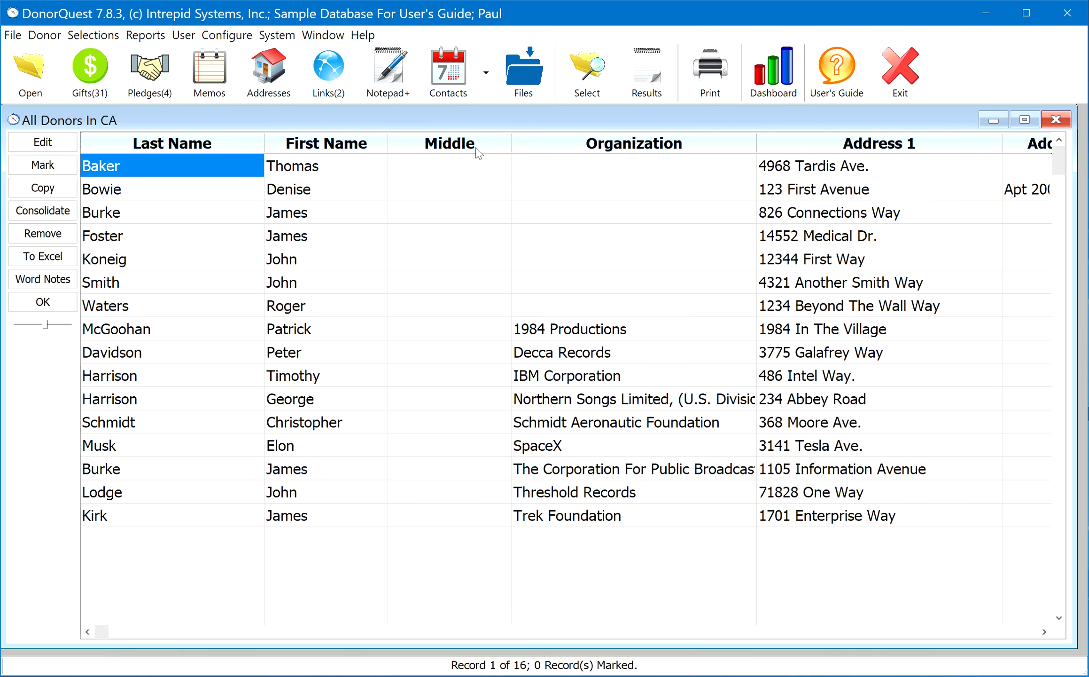
pyautogui.click(329, 144)
pyautogui.click(191, 143)
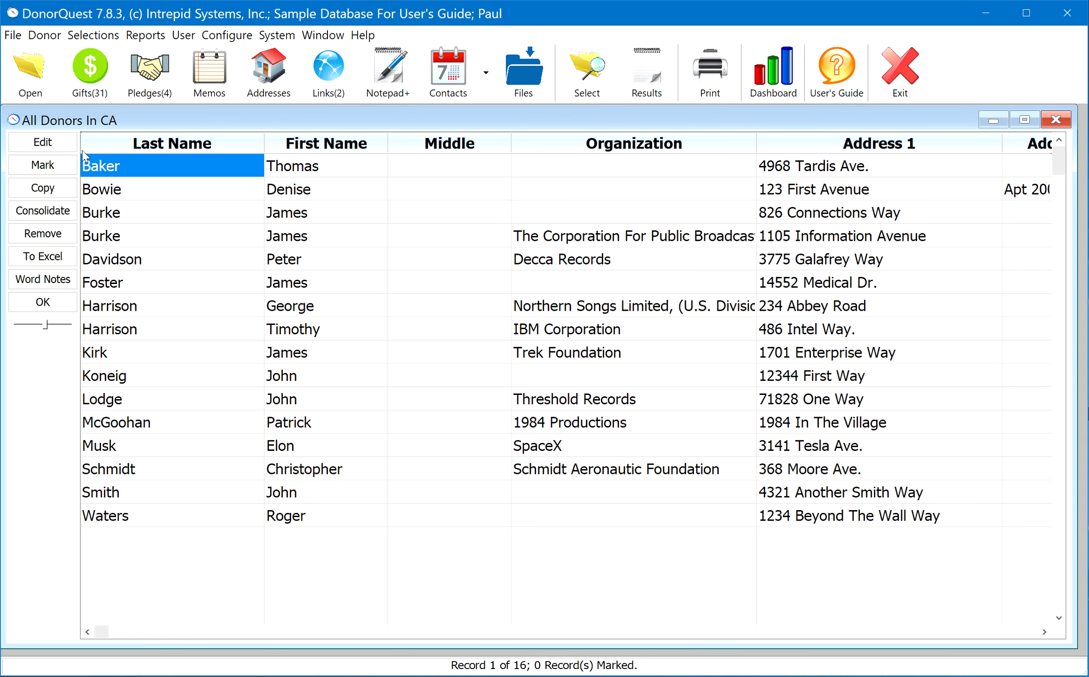
pyautogui.click(43, 302)
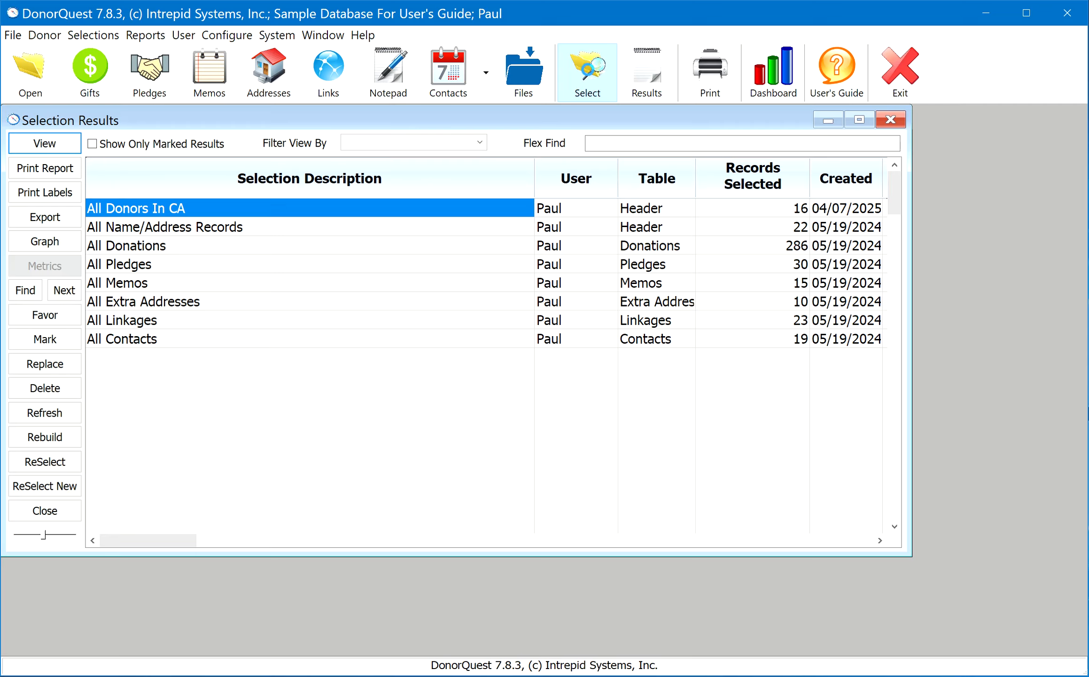
# Step: Start a new donor selection and show its Total For Range conditions
pyautogui.click(589, 70)
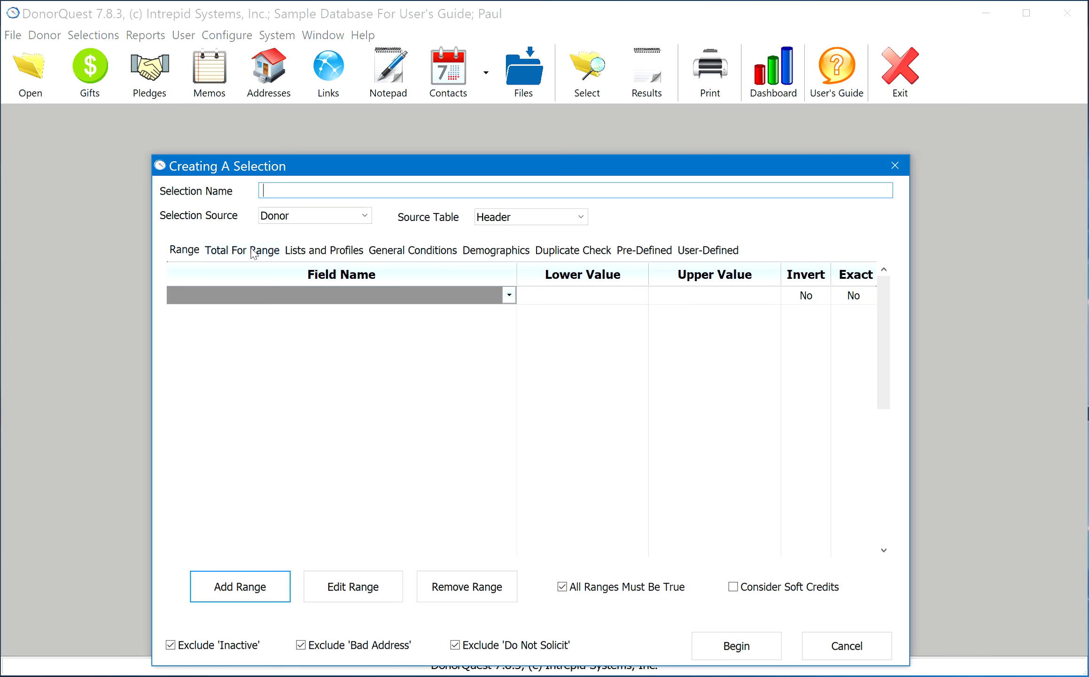
pyautogui.click(249, 254)
pyautogui.moveTo(352, 165); pyautogui.dragTo(346, 135)
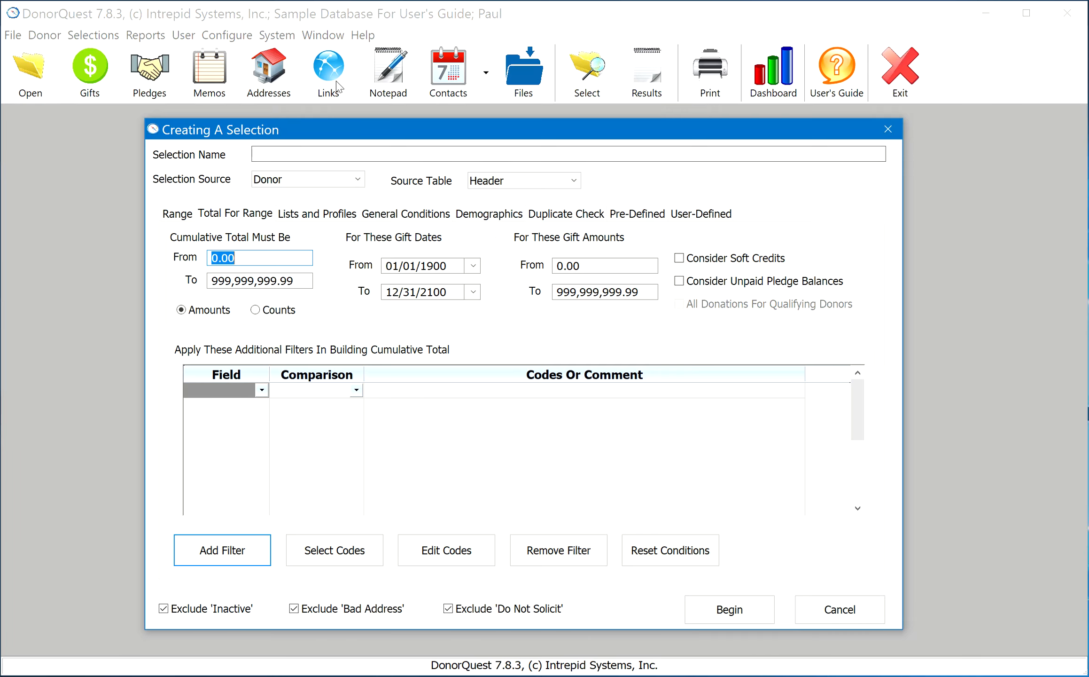
# Step: Name the selection "Donors who gave $100+ last calendar year"
pyautogui.click(279, 152)
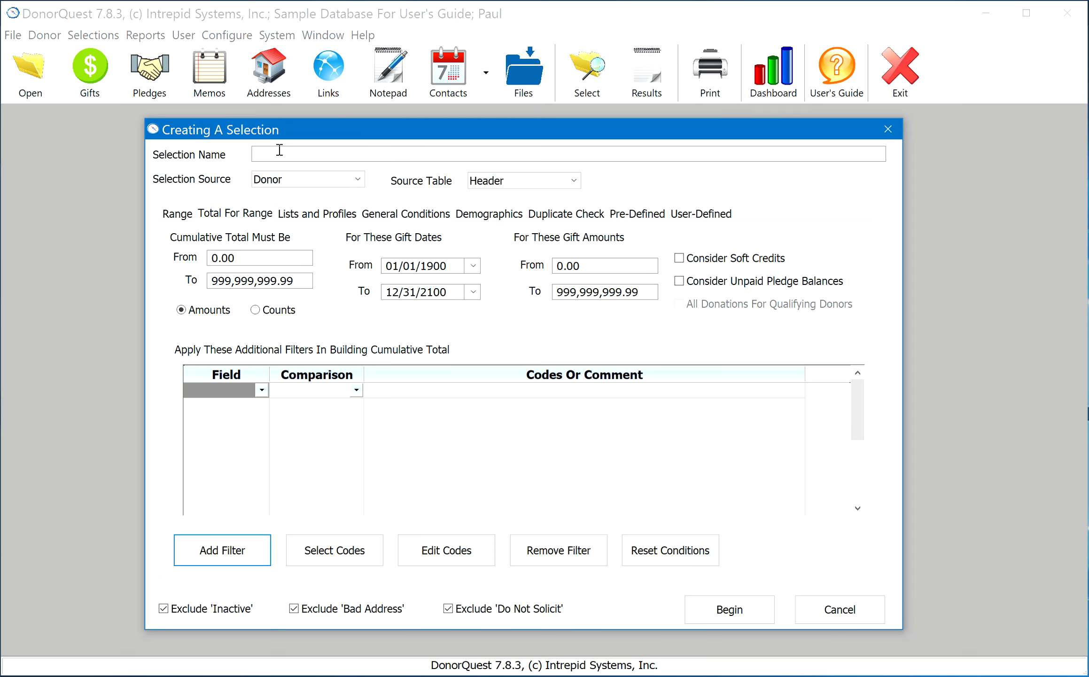
pyautogui.write('Donors who gave $100+')
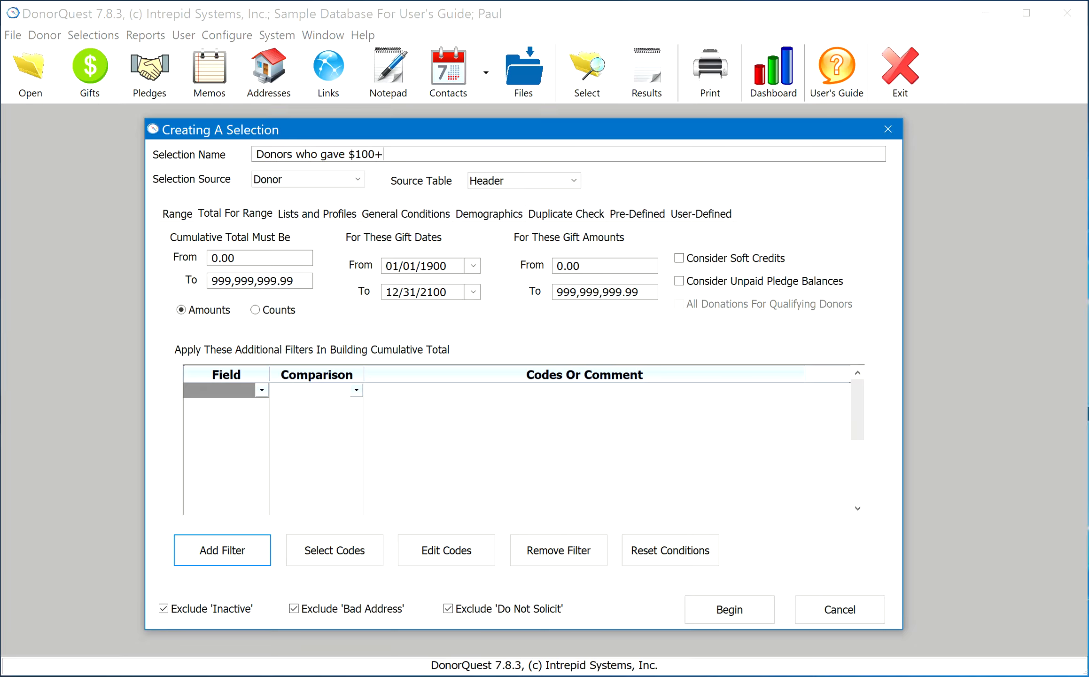
pyautogui.write(' last ')
pyautogui.write('ca')
pyautogui.write('lendar ya')
pyautogui.write('ert')
pyautogui.press('BackSpace')
pyautogui.press('BackSpace')
pyautogui.press('BackSpace')
pyautogui.press('BackSpace')
pyautogui.write('ear')
# Step: Set the minimum cumulative total to 100.00, keeping the default upper limit
pyautogui.moveTo(250, 257); pyautogui.dragTo(158, 255)
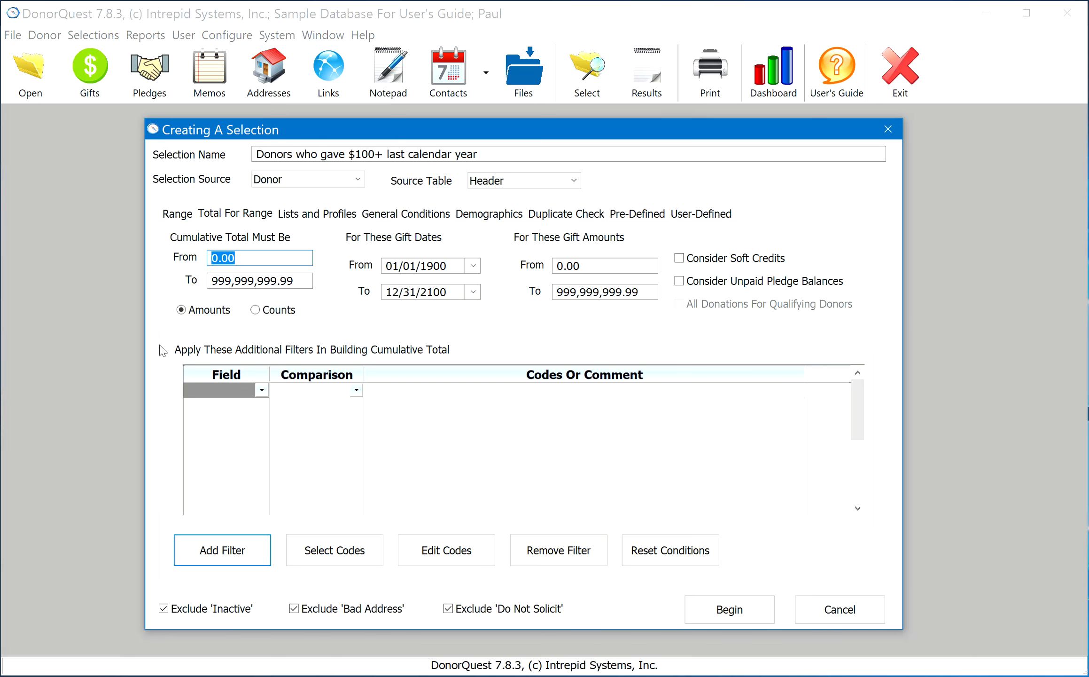
pyautogui.write('100')
pyautogui.press('Tab')
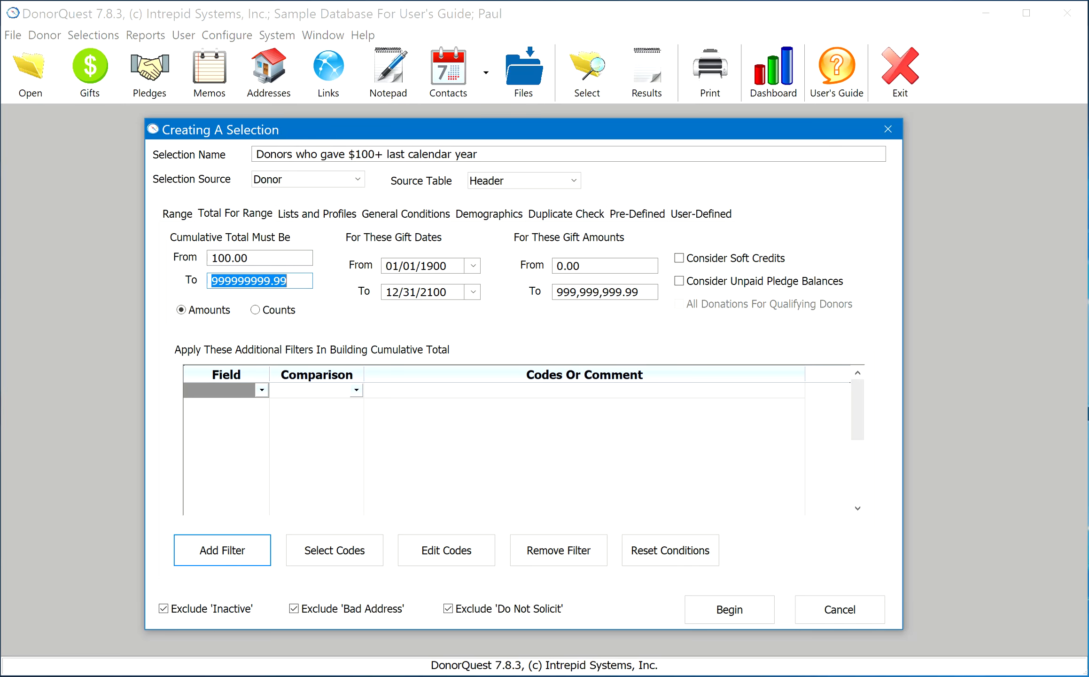
pyautogui.press('Tab')
pyautogui.press('Tab')
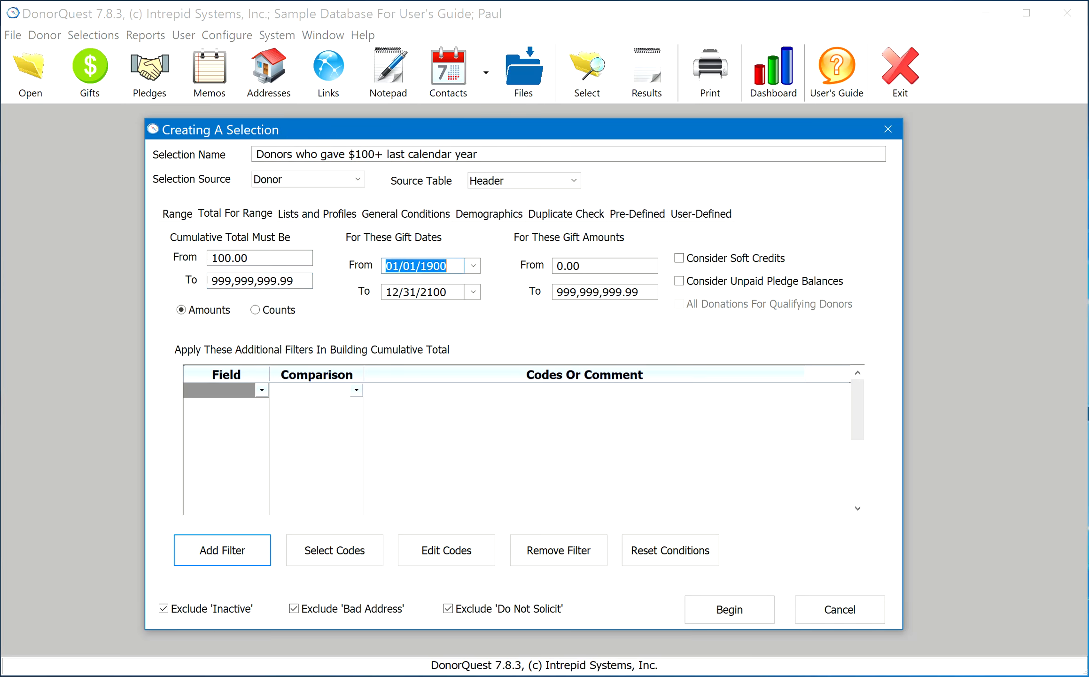
# Step: Set the gift date range from 01/01/2012 to 12/31/2012
pyautogui.write('1 1 ')
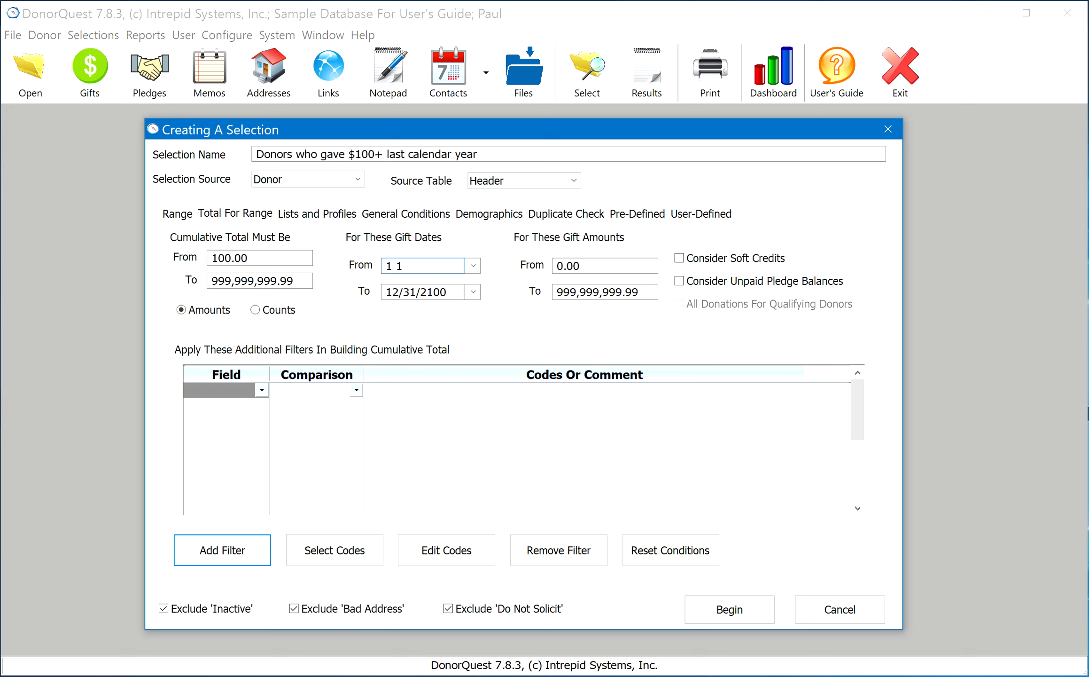
pyautogui.write('12')
pyautogui.press('Tab')
pyautogui.write('12 31 12')
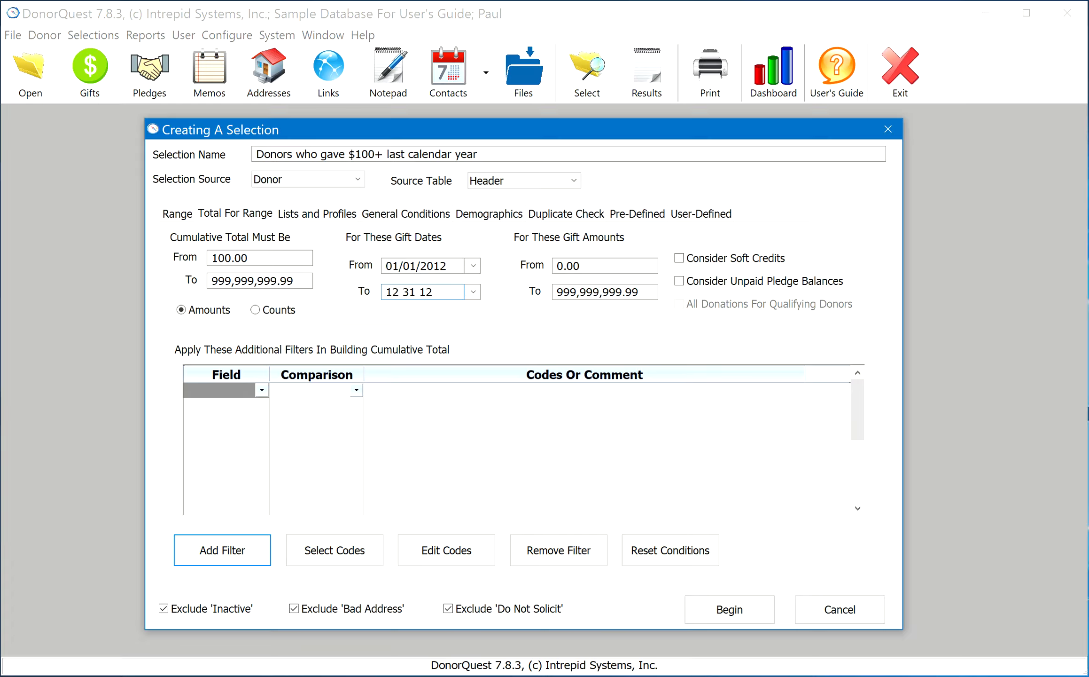
pyautogui.press('Tab')
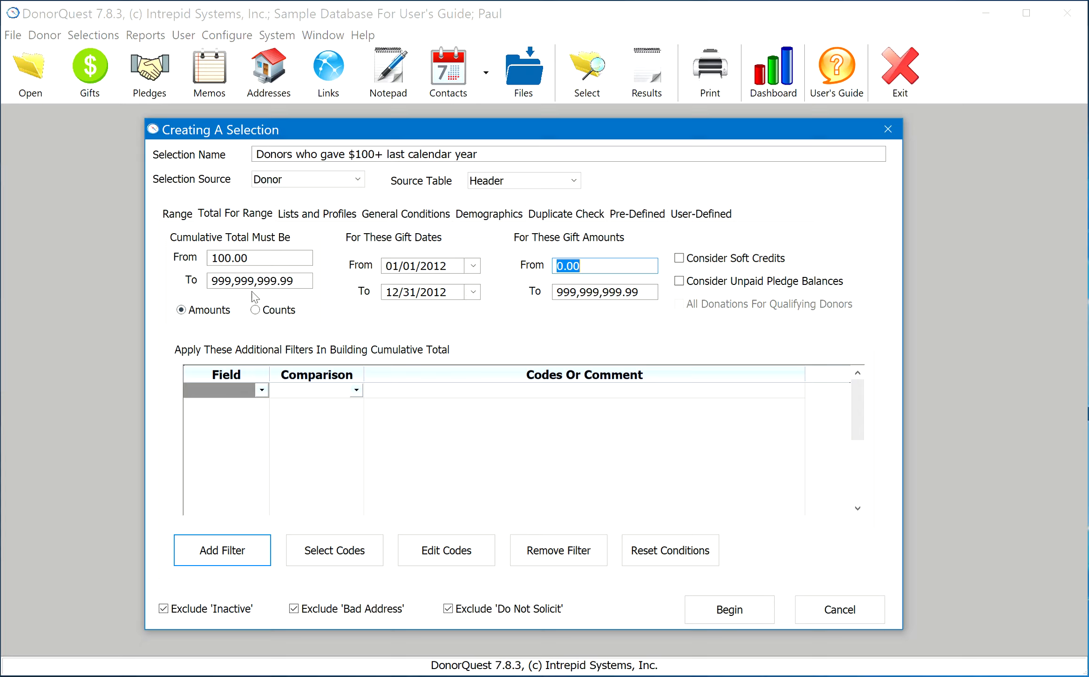
# Step: Run the $100+ donor selection without any additional filters
pyautogui.click(208, 397)
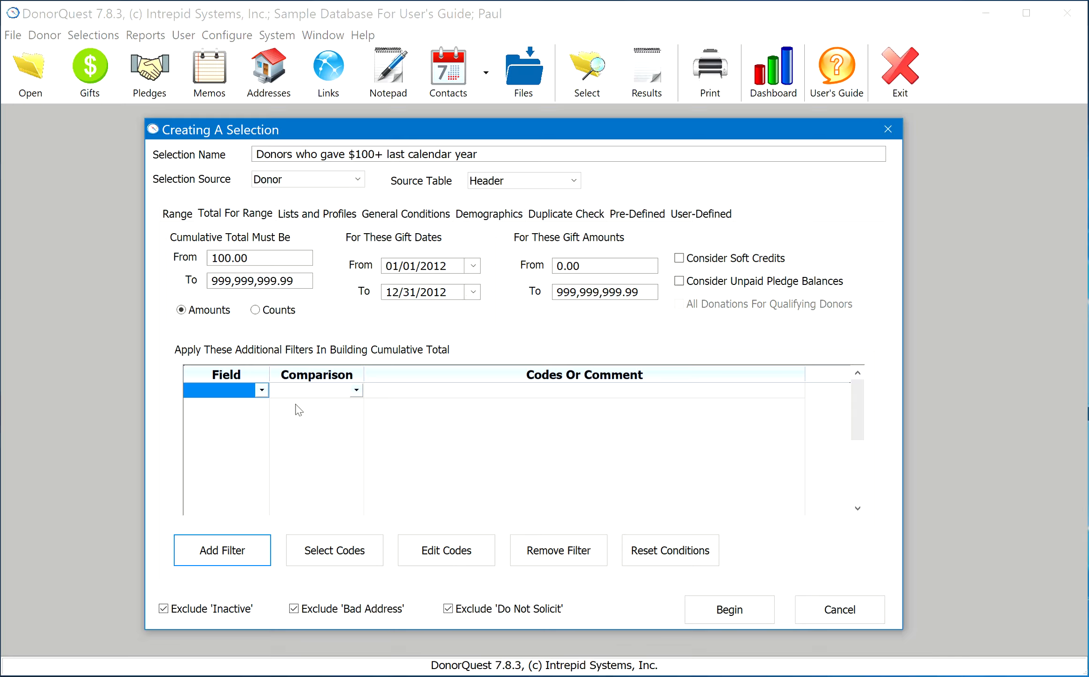
pyautogui.click(446, 267)
pyautogui.click(720, 601)
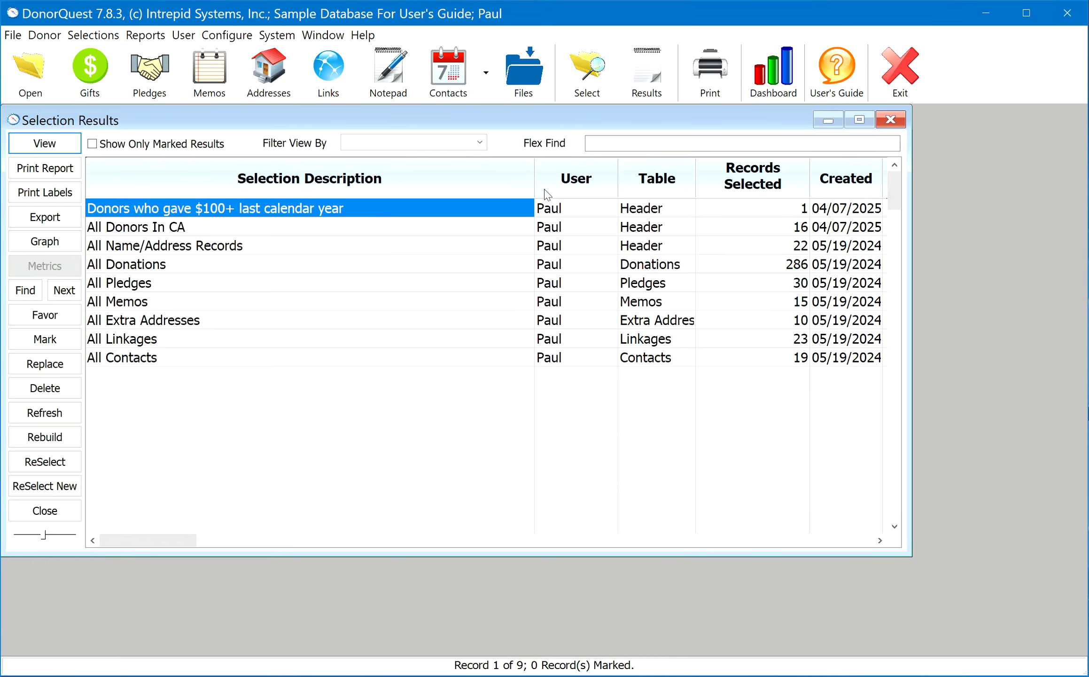
# Step: View the records of the "Donors who gave $100+ last calendar year" result and open the listed donor's gifts
pyautogui.click(790, 211)
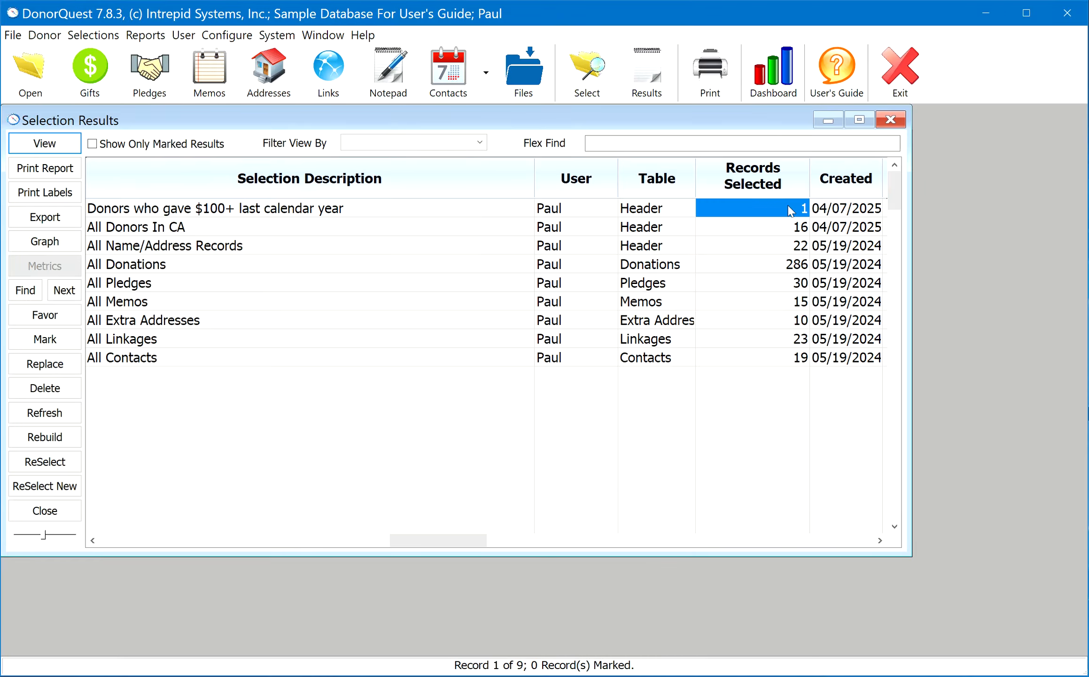
pyautogui.click(149, 211)
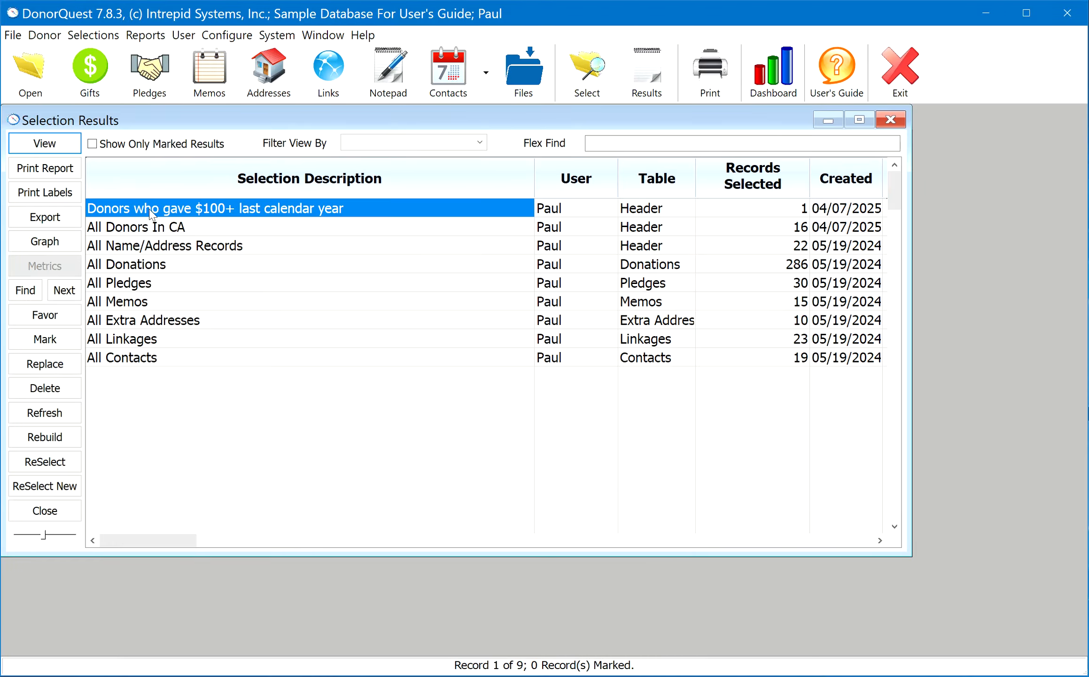
pyautogui.click(47, 143)
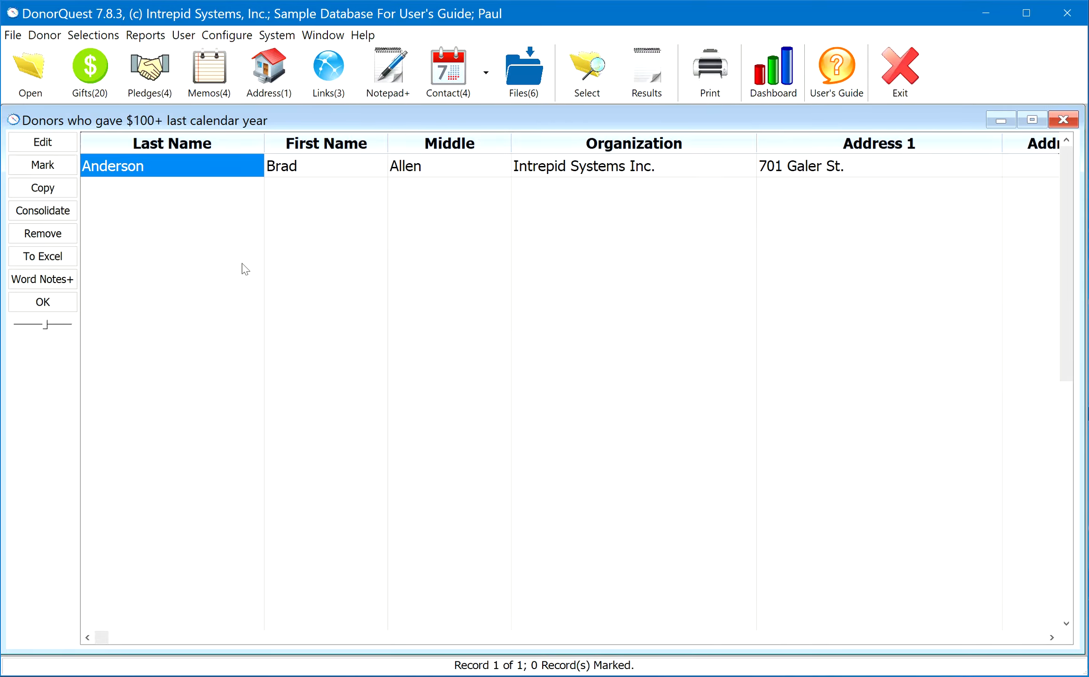
pyautogui.click(92, 80)
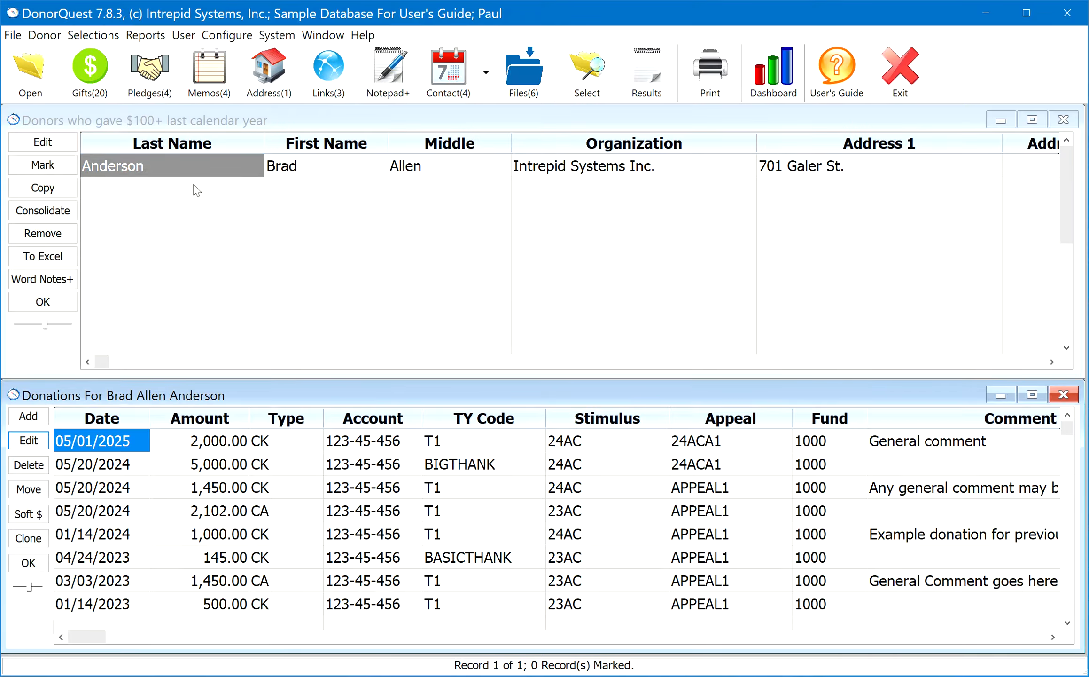
# Step: Look through the donor's donations from newest to oldest, and return to the selected donor record
pyautogui.click(117, 463)
pyautogui.scroll(-5, 123, 464)
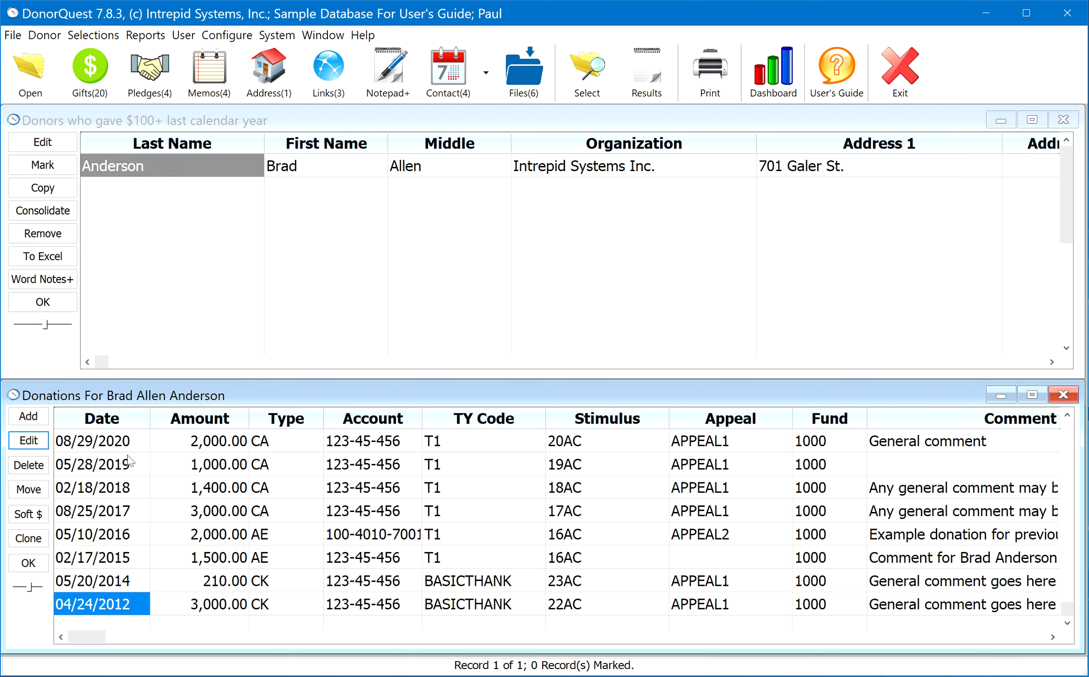
pyautogui.press('Right')
pyautogui.scroll(5, 129, 460)
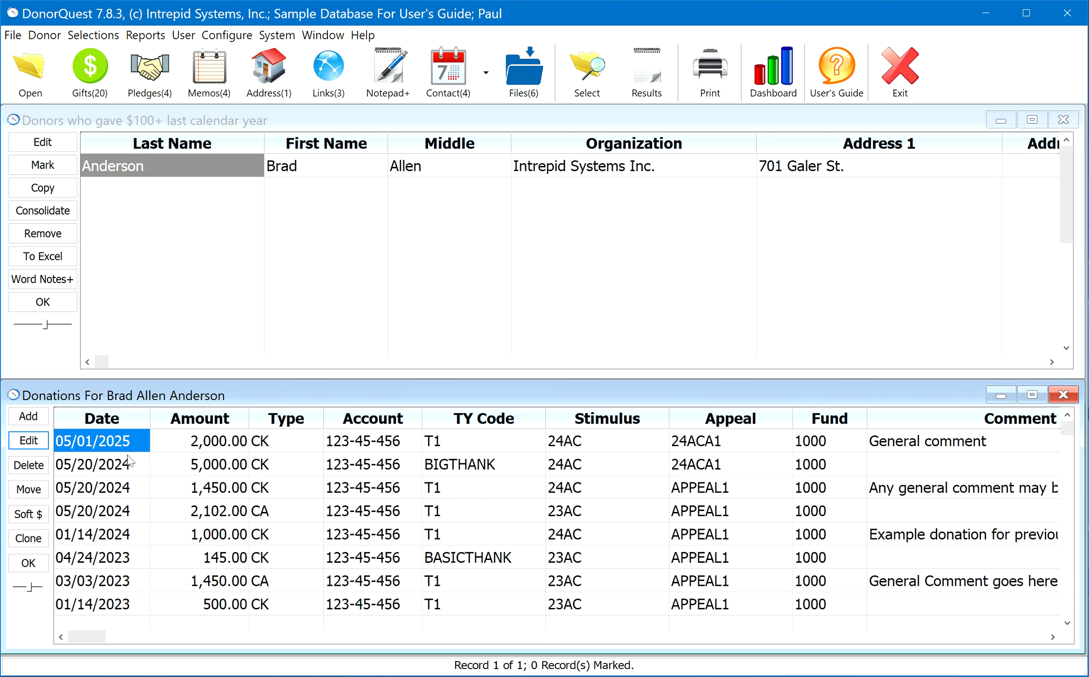
pyautogui.click(167, 167)
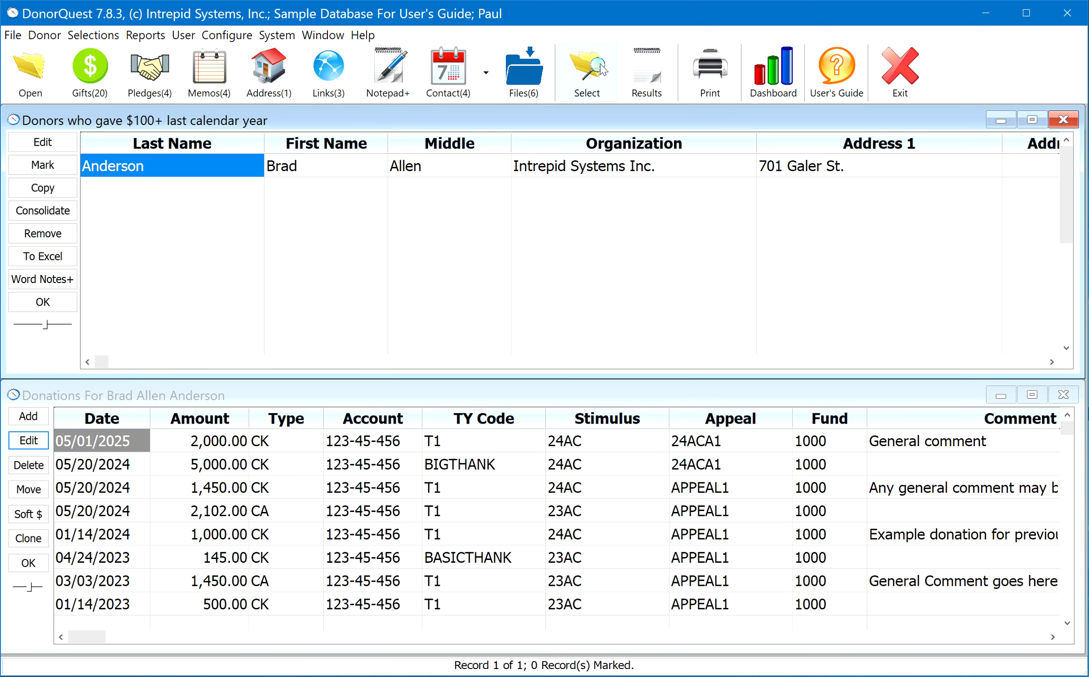
# Step: Start a new donor selection and include the BOARD list code
pyautogui.click(589, 77)
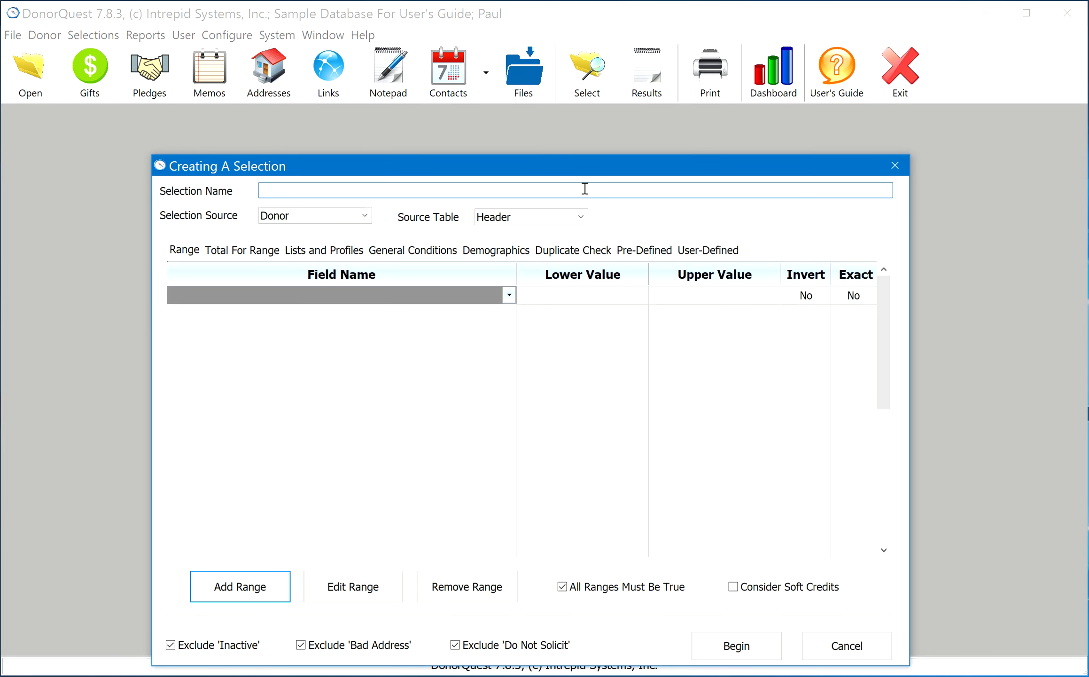
pyautogui.moveTo(594, 170); pyautogui.dragTo(604, 143)
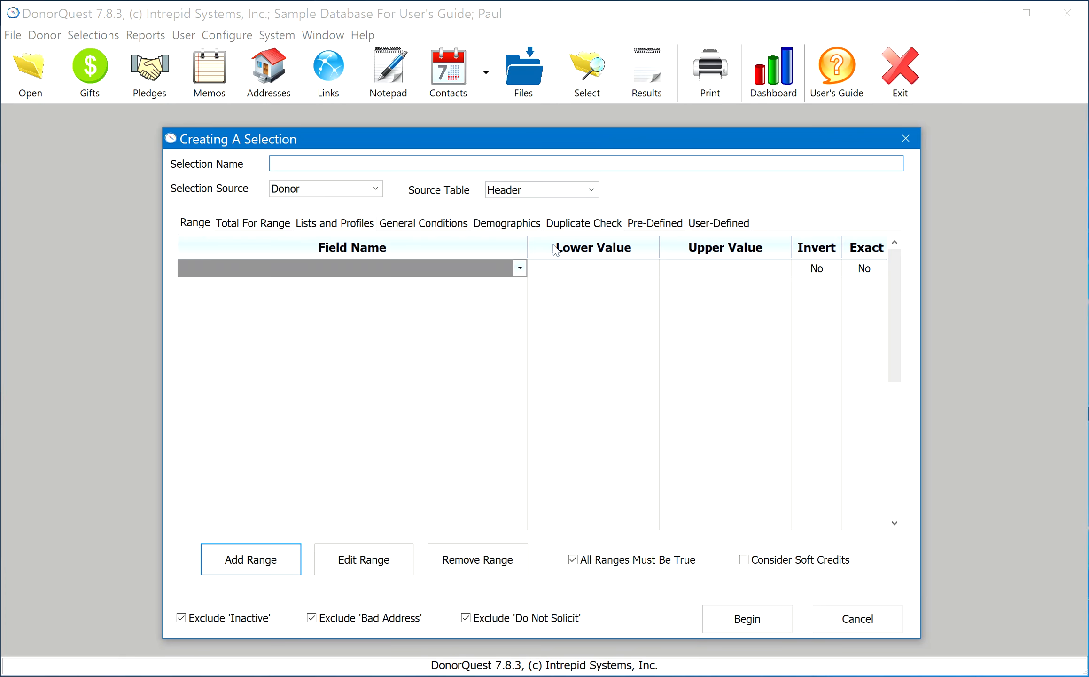
pyautogui.click(345, 225)
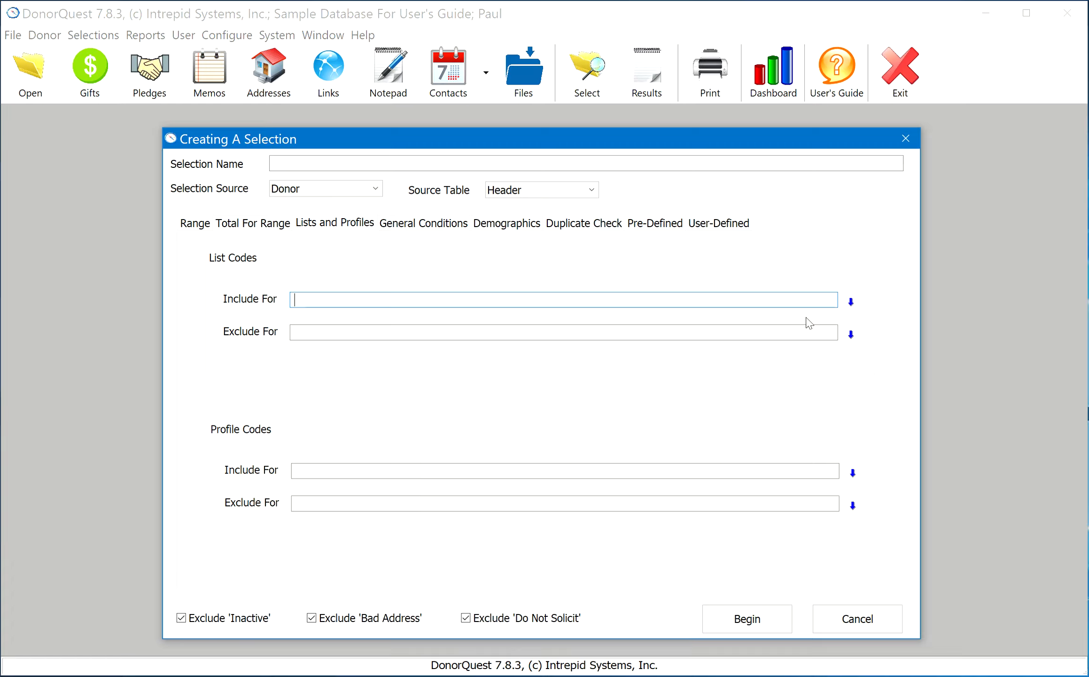
pyautogui.click(853, 303)
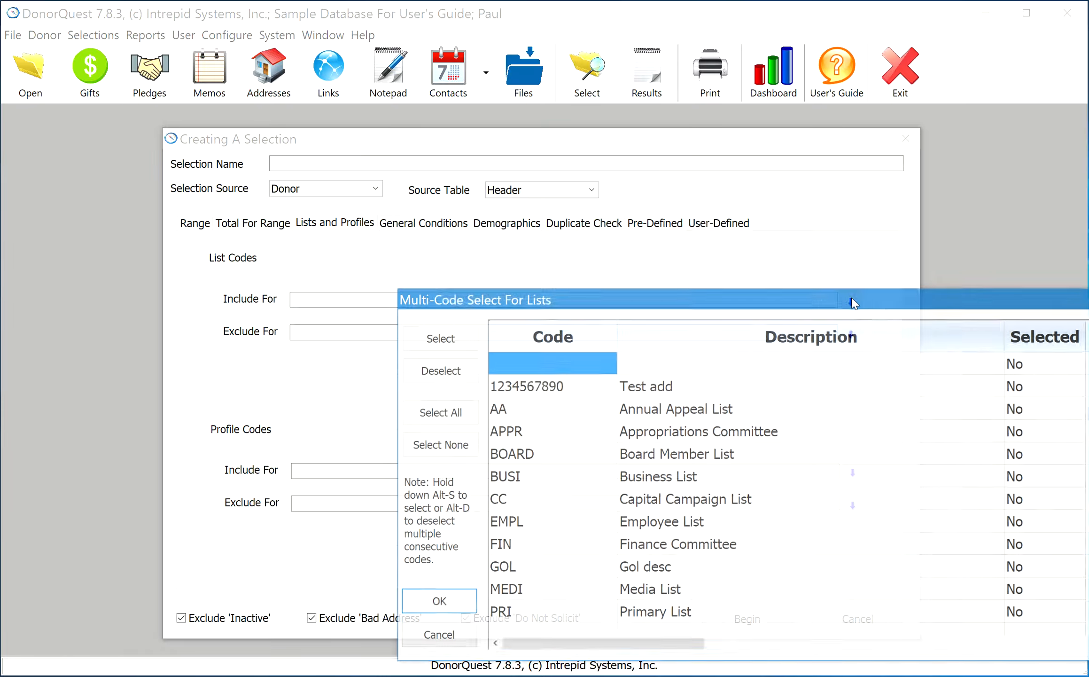
pyautogui.moveTo(856, 304); pyautogui.dragTo(715, 258)
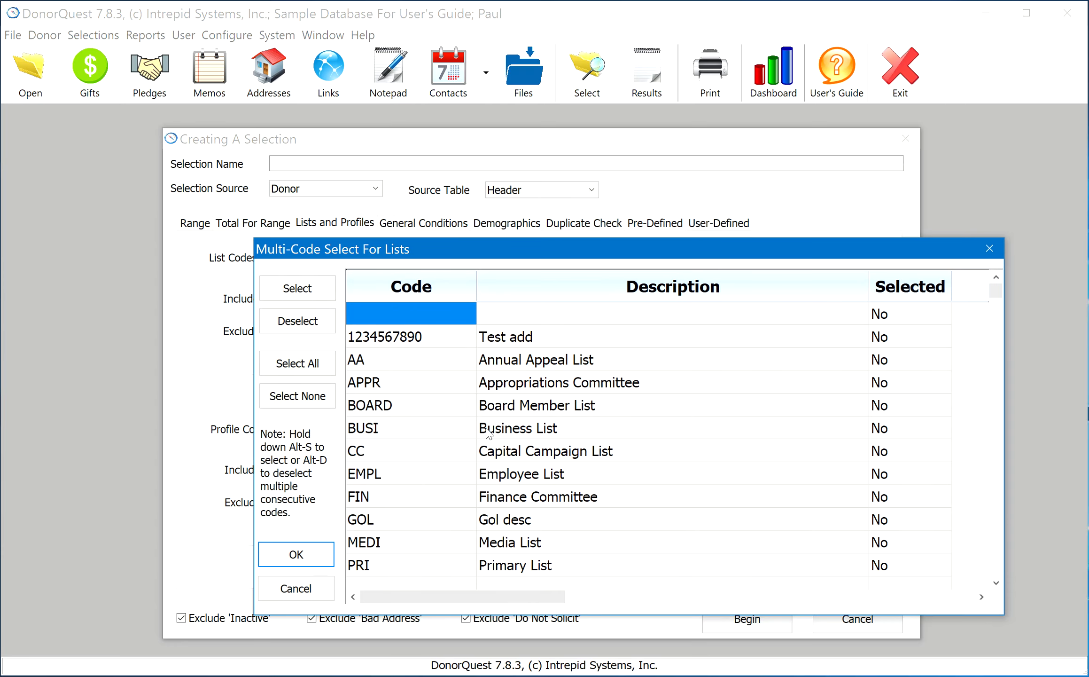
pyautogui.click(444, 405)
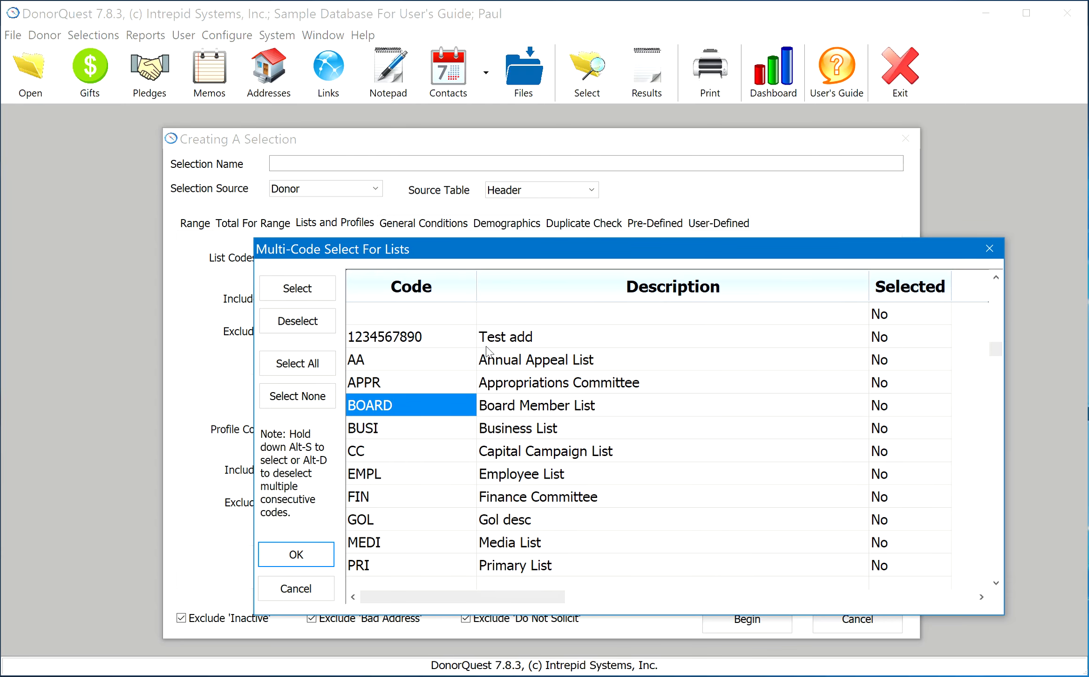
pyautogui.click(303, 293)
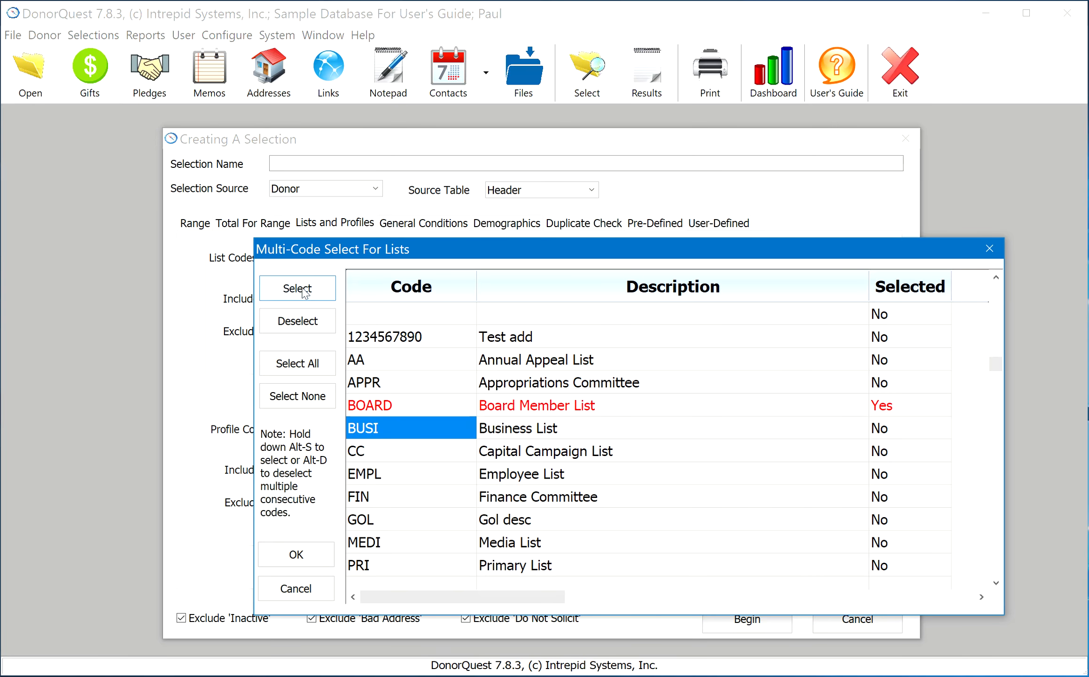
pyautogui.click(308, 559)
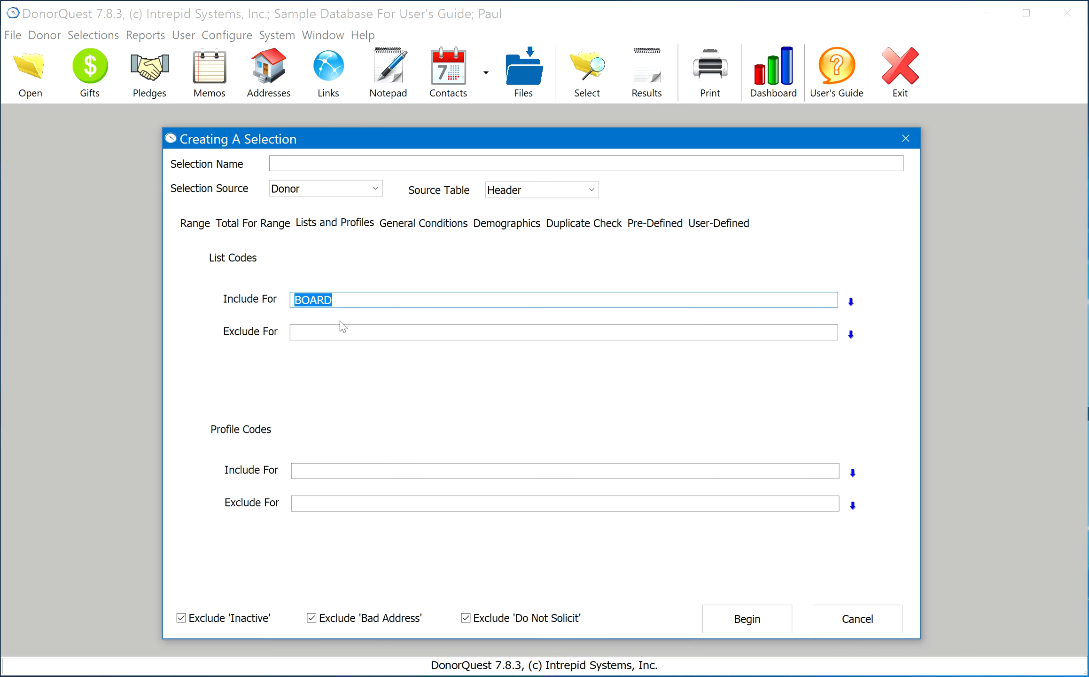
# Step: Name the selection "All Board members"
pyautogui.click(308, 163)
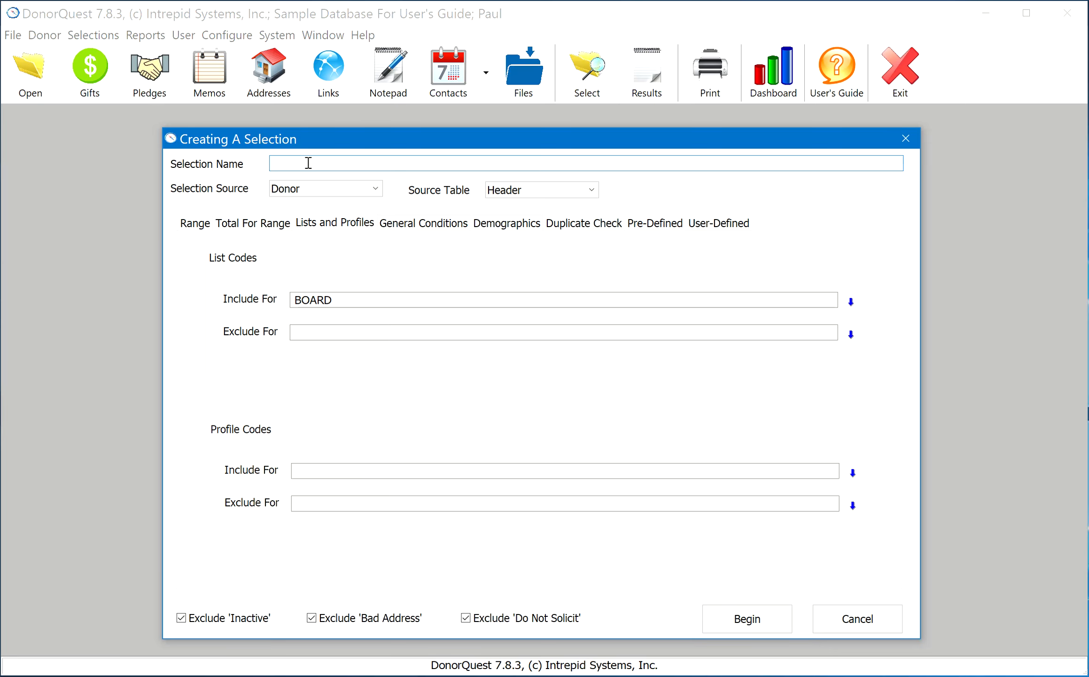
pyautogui.write('All')
pyautogui.write('Board members')
pyautogui.moveTo(406, 164); pyautogui.dragTo(266, 185)
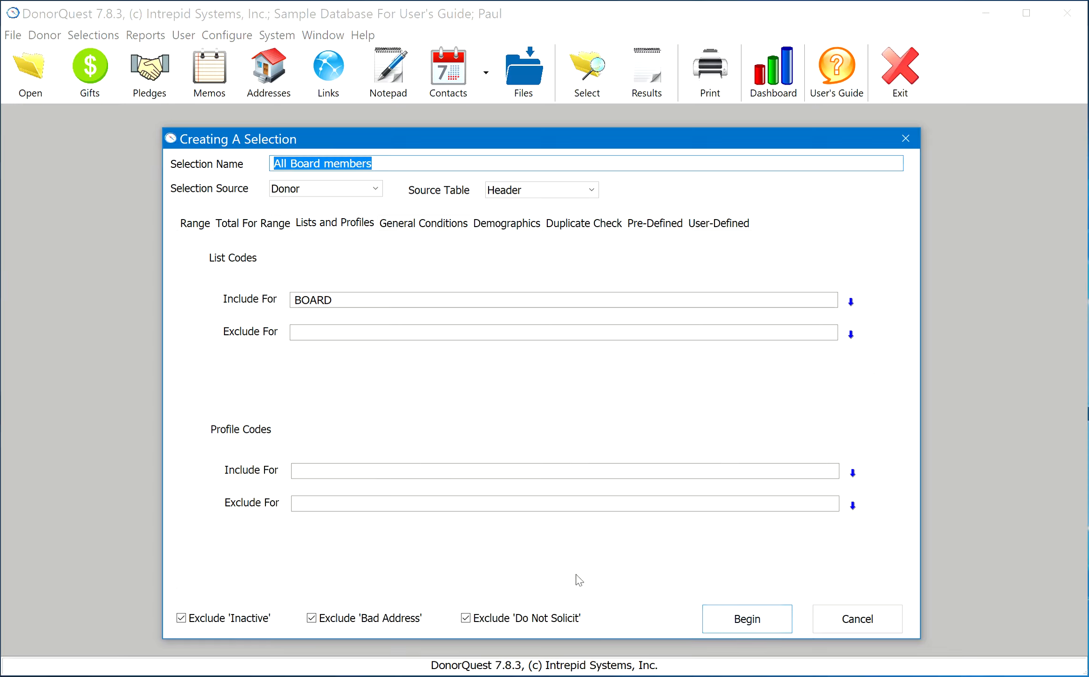
# Step: Browse the profile codes available for inclusion and leave the list without choosing any
pyautogui.click(340, 470)
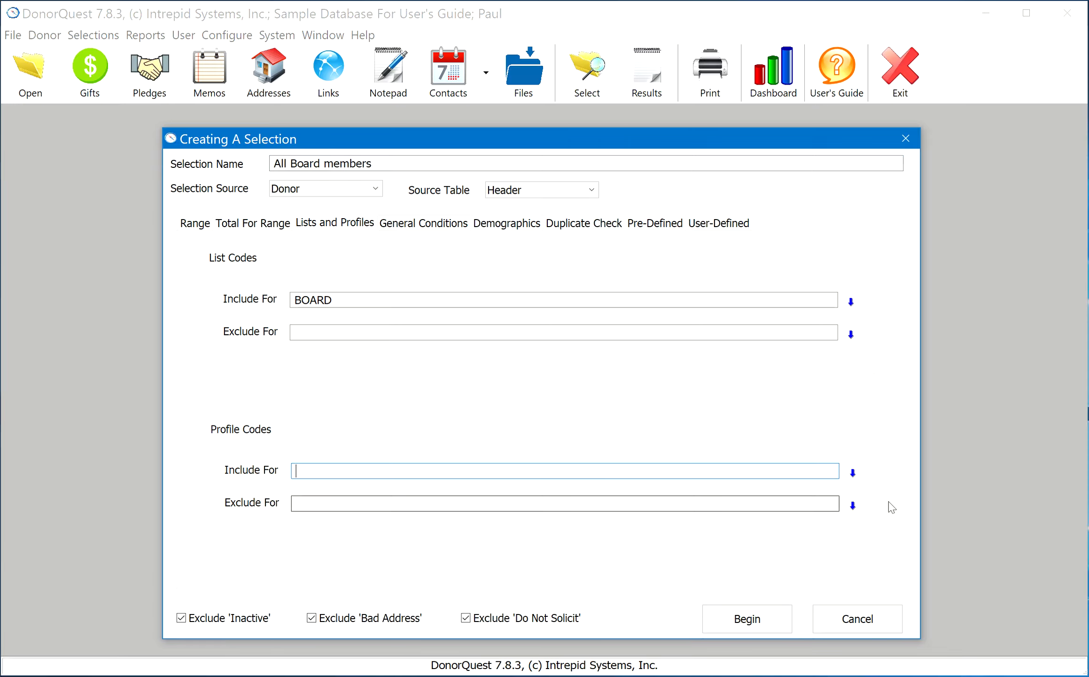
pyautogui.click(852, 472)
pyautogui.click(570, 405)
pyautogui.scroll(2, 566, 428)
pyautogui.scroll(-6, 566, 428)
pyautogui.scroll(-6, 565, 428)
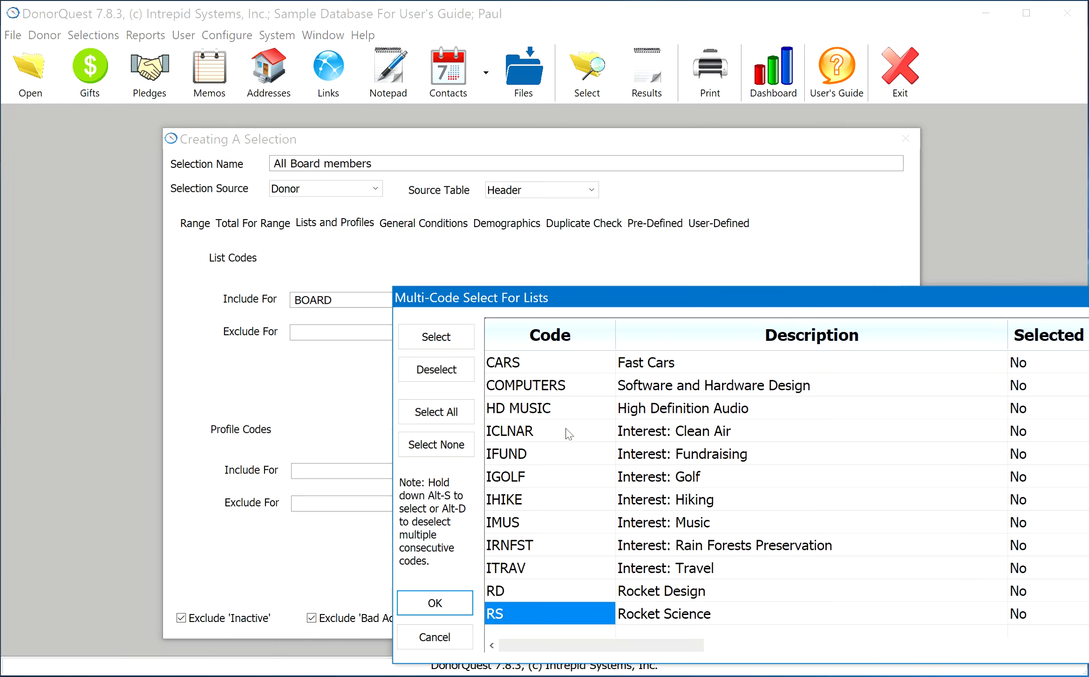
pyautogui.click(446, 638)
# Step: Run the board member selection and view its records sorted by last name
pyautogui.click(746, 620)
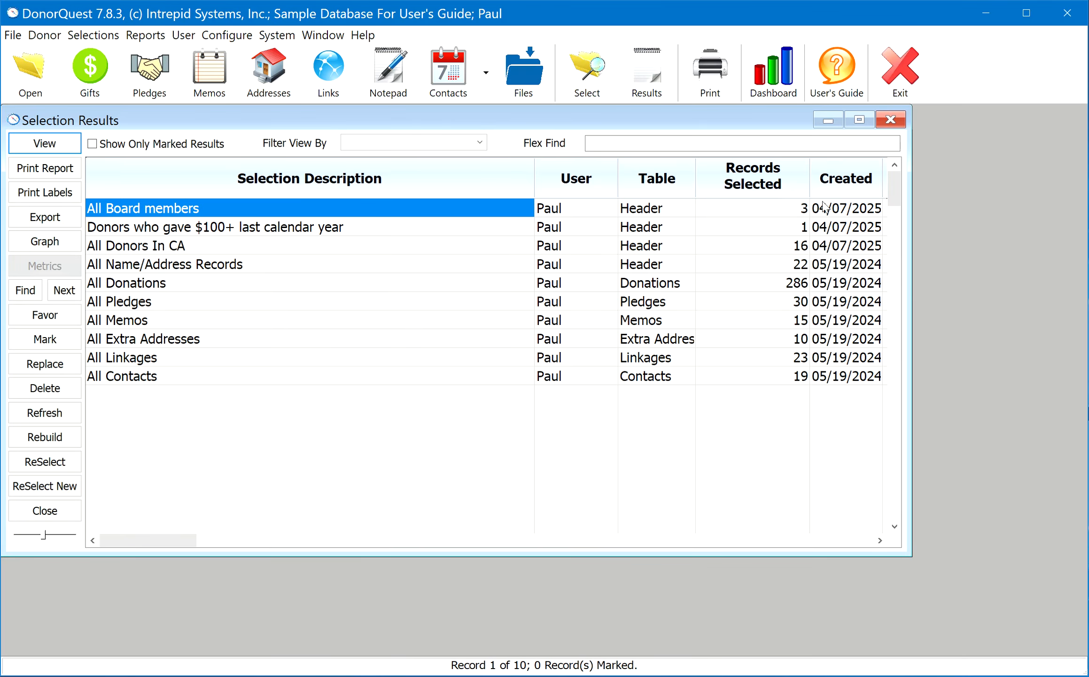
pyautogui.click(785, 213)
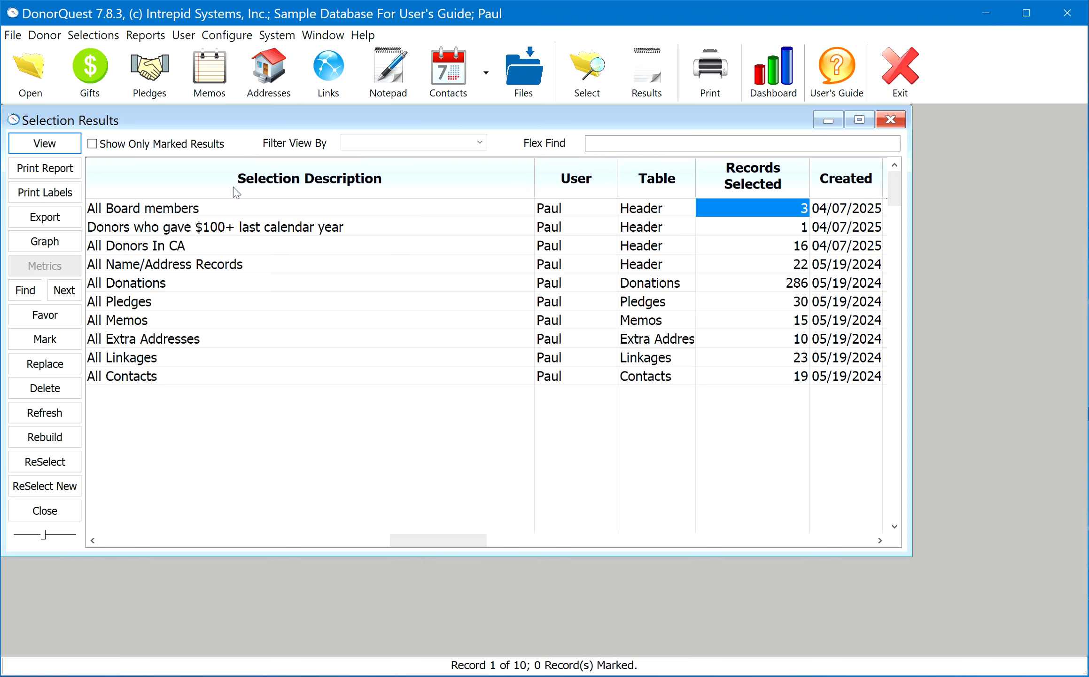
pyautogui.click(60, 144)
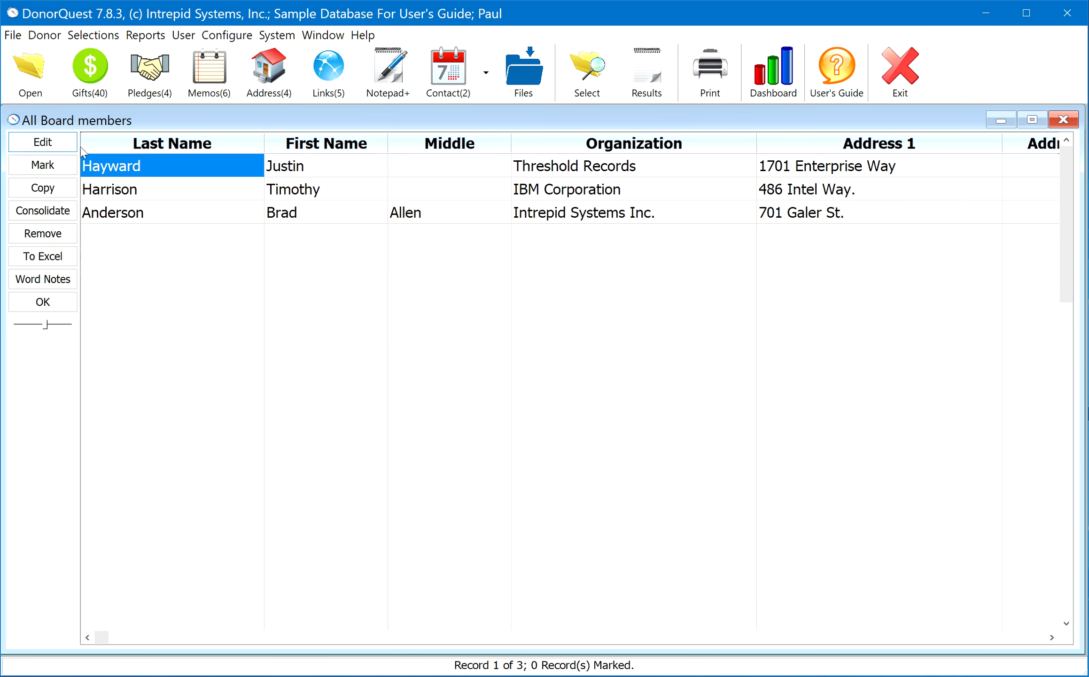
pyautogui.click(178, 143)
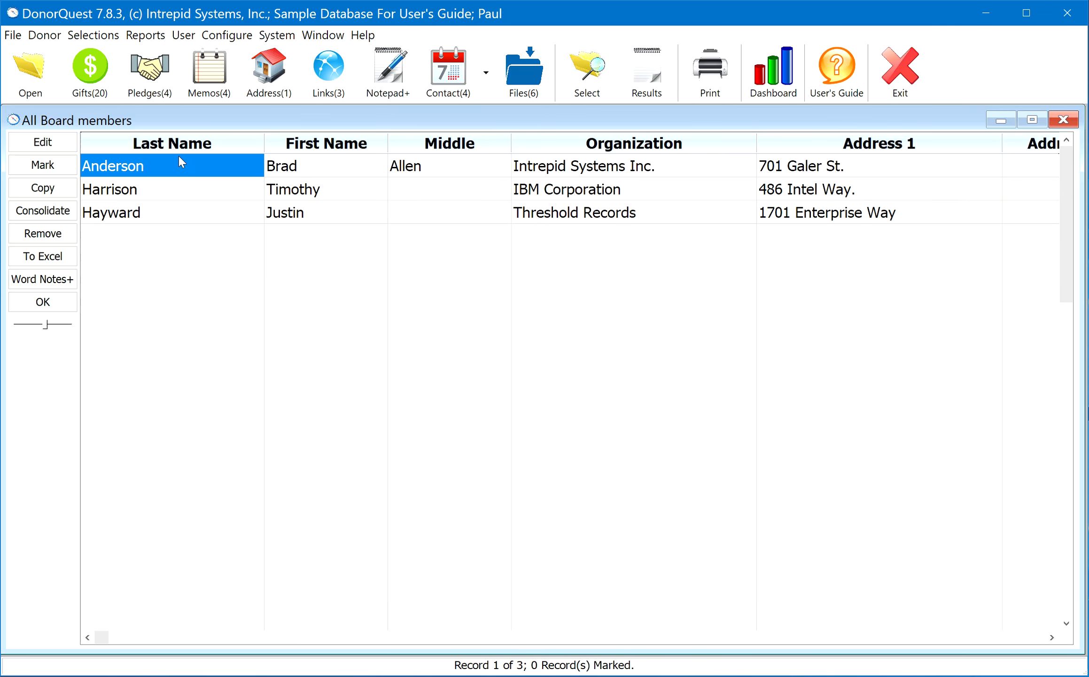
# Step: Check the list assignments in each board member's constituency information for the BOARD code, and close the record without saving
pyautogui.doubleClick(216, 175)
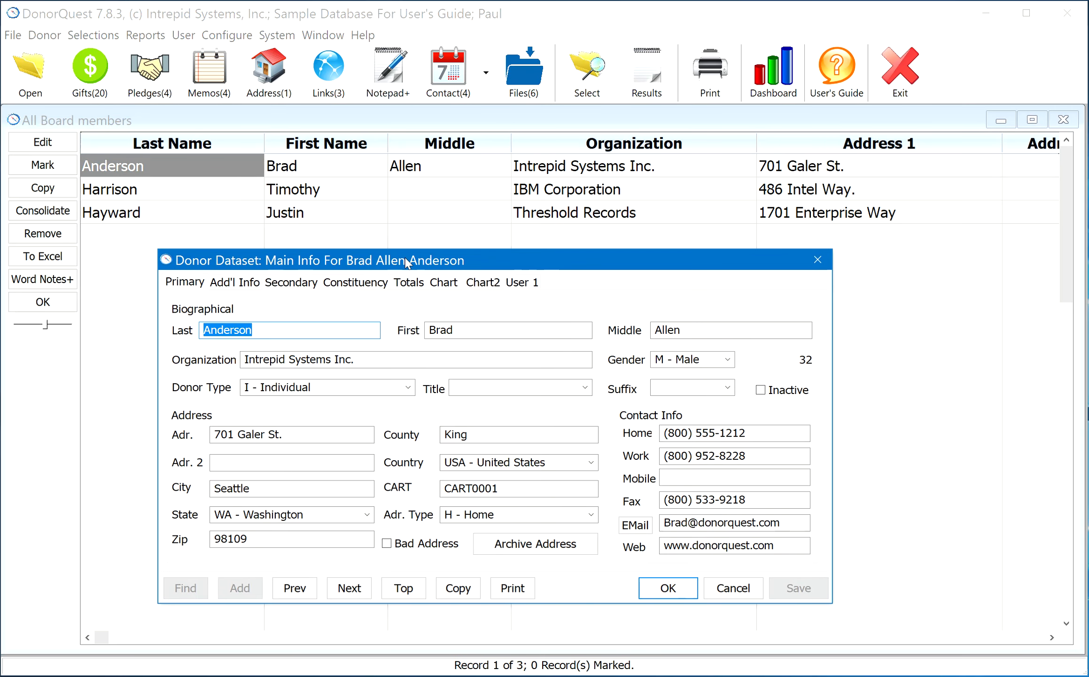
pyautogui.click(355, 280)
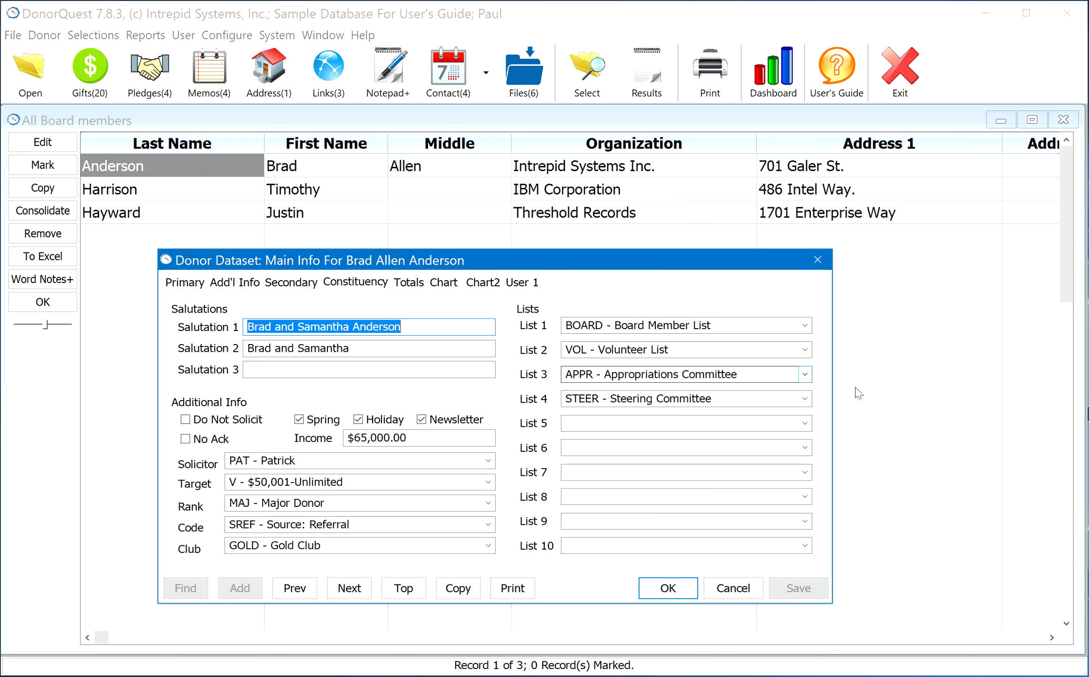
pyautogui.click(674, 324)
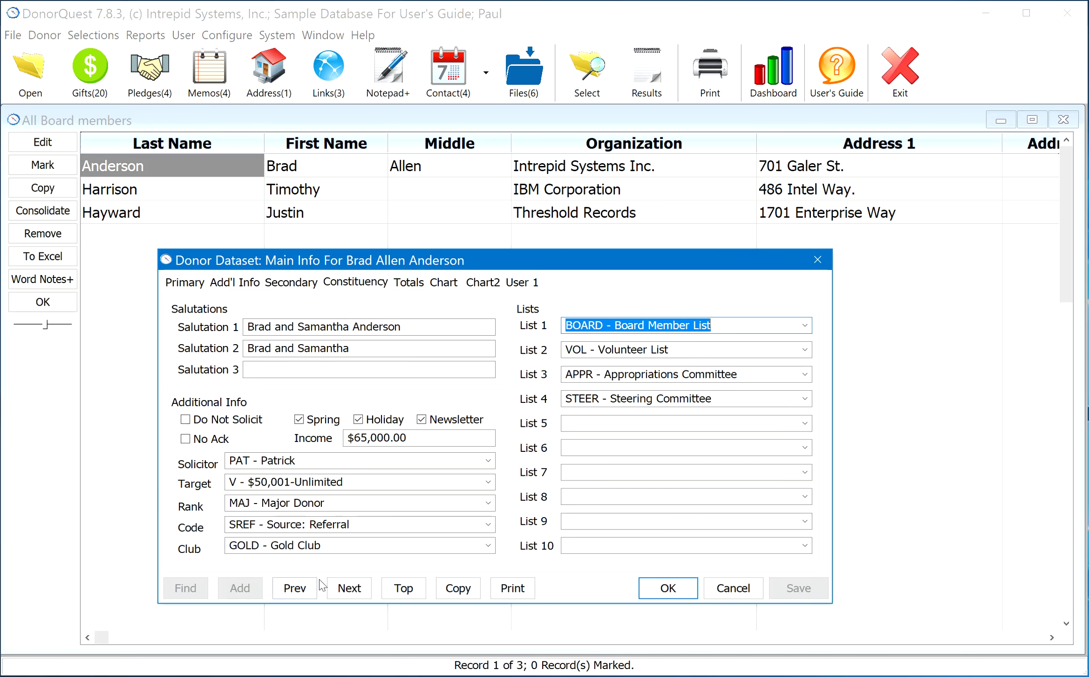
pyautogui.click(350, 588)
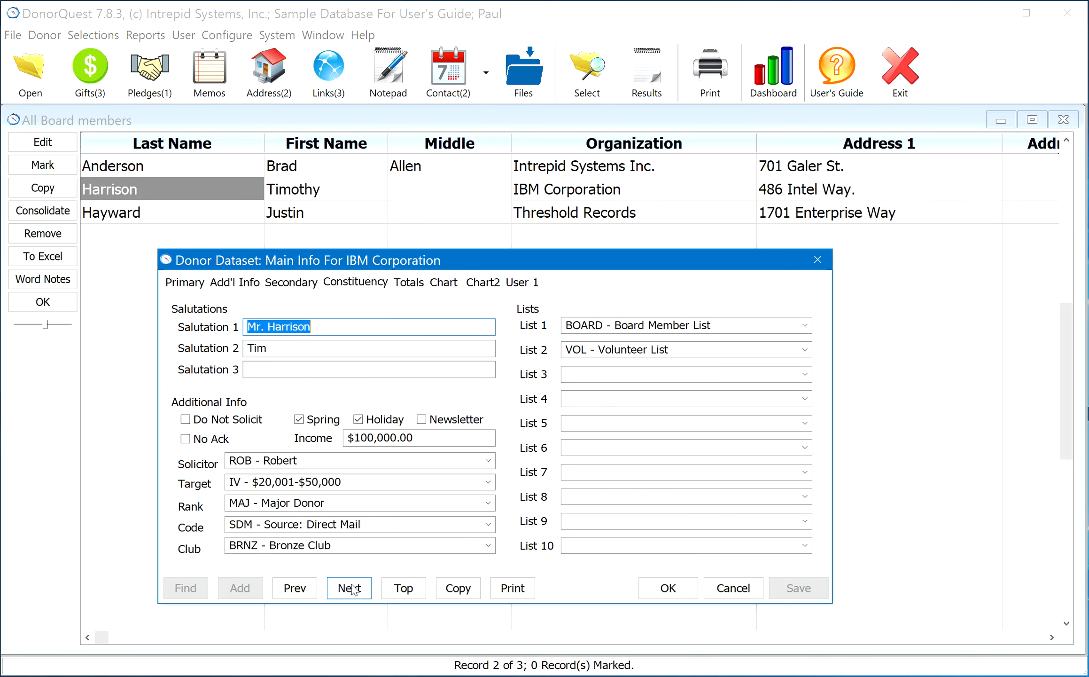
pyautogui.click(712, 329)
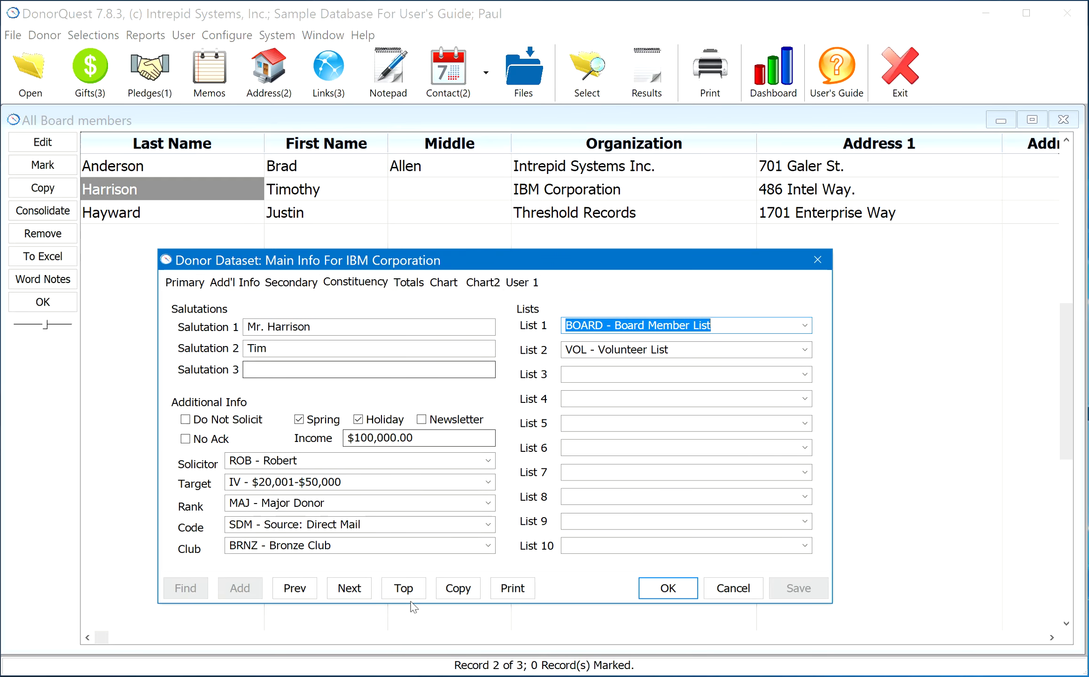
pyautogui.click(349, 588)
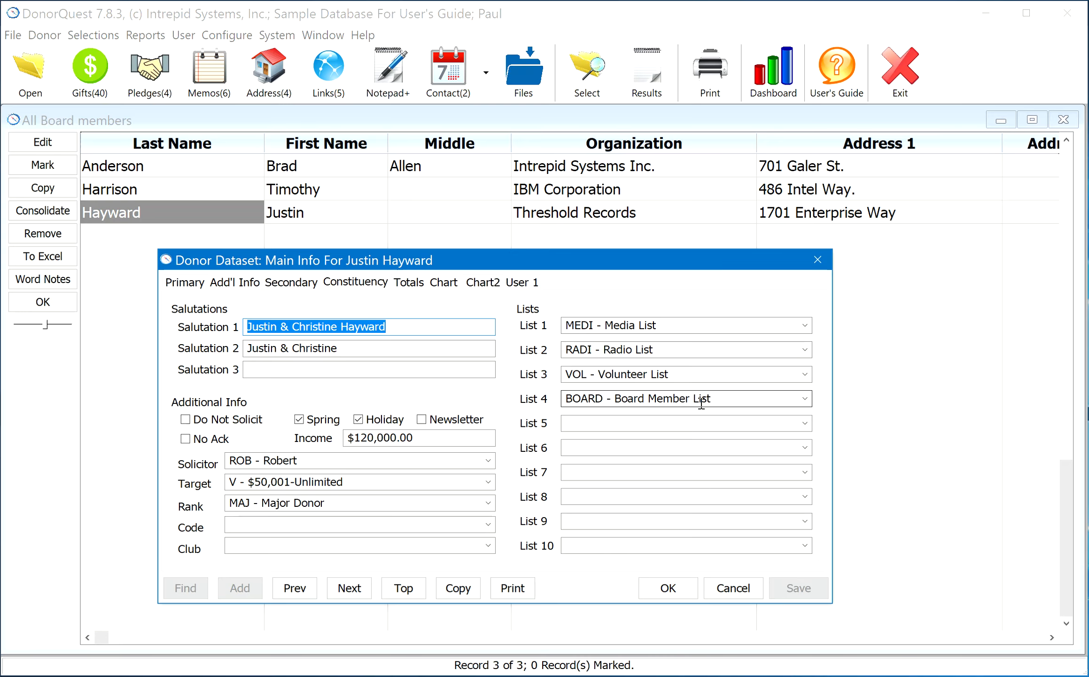
pyautogui.moveTo(726, 397); pyautogui.dragTo(564, 401)
pyautogui.click(720, 586)
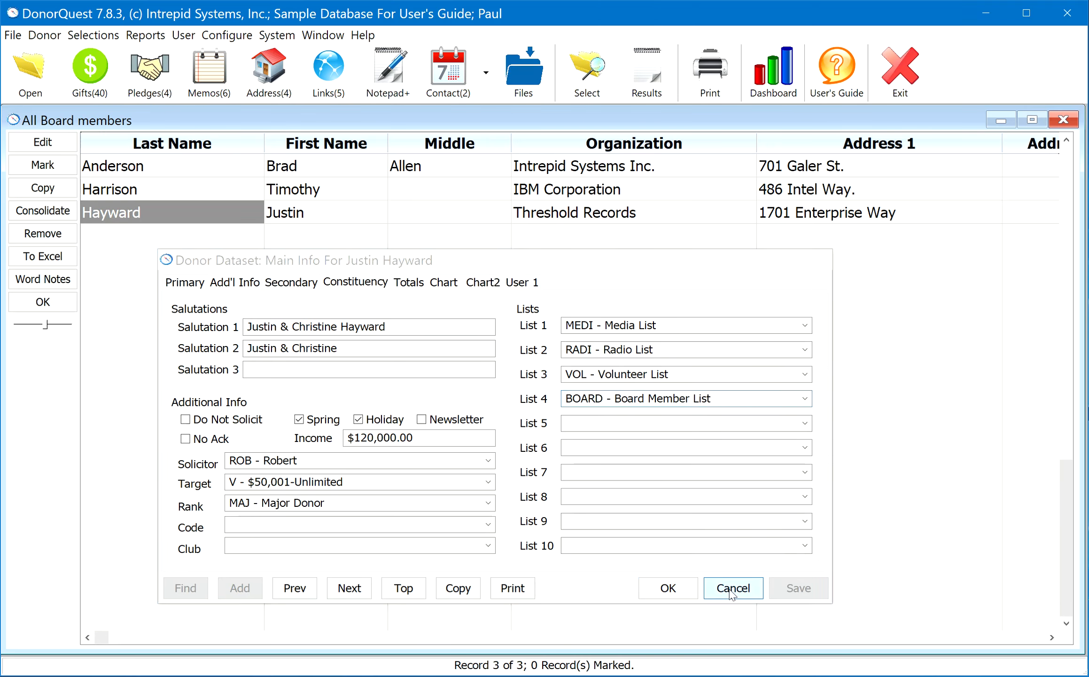
# Step: Start a new donor selection and set the comparison of its general condition to Begins With
pyautogui.click(584, 69)
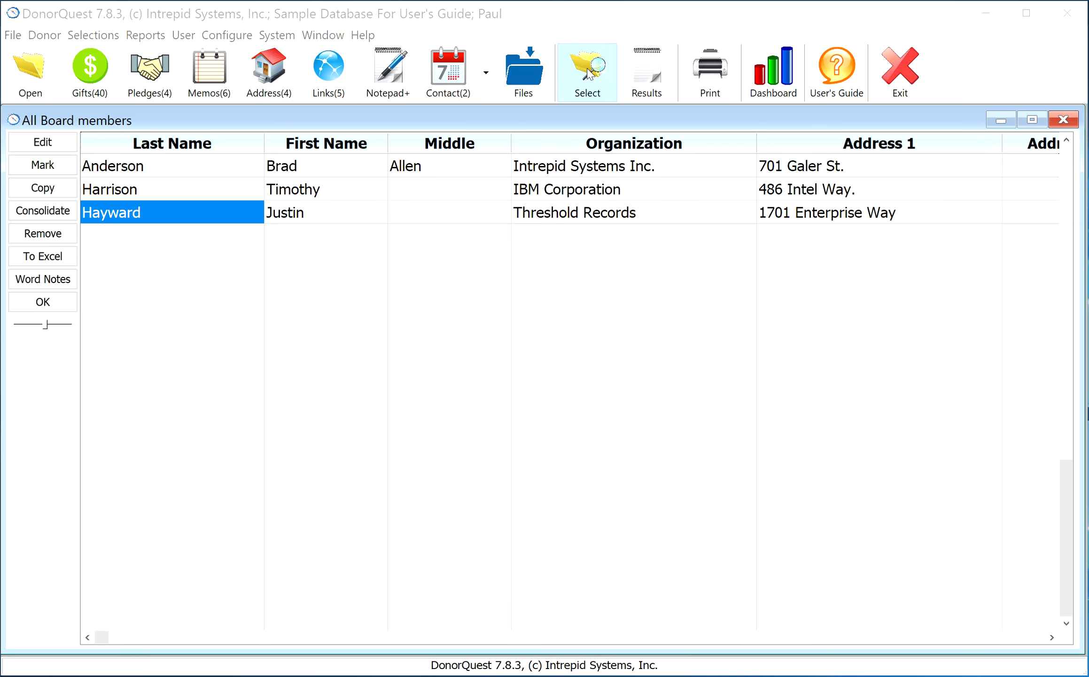
pyautogui.moveTo(558, 160); pyautogui.dragTo(546, 132)
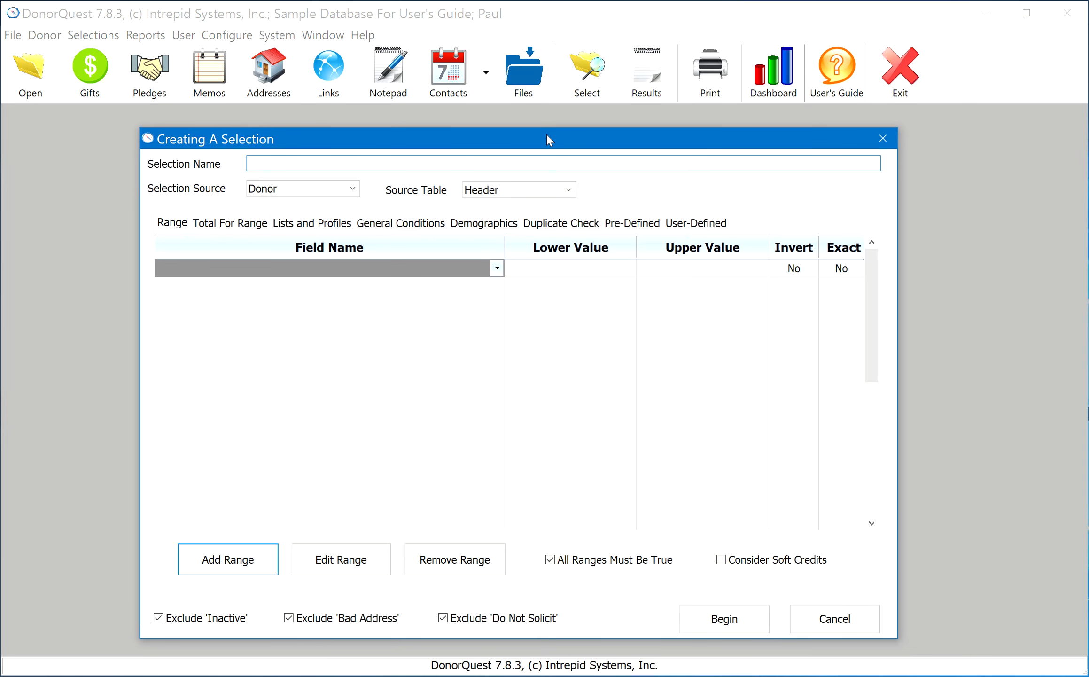
pyautogui.click(395, 221)
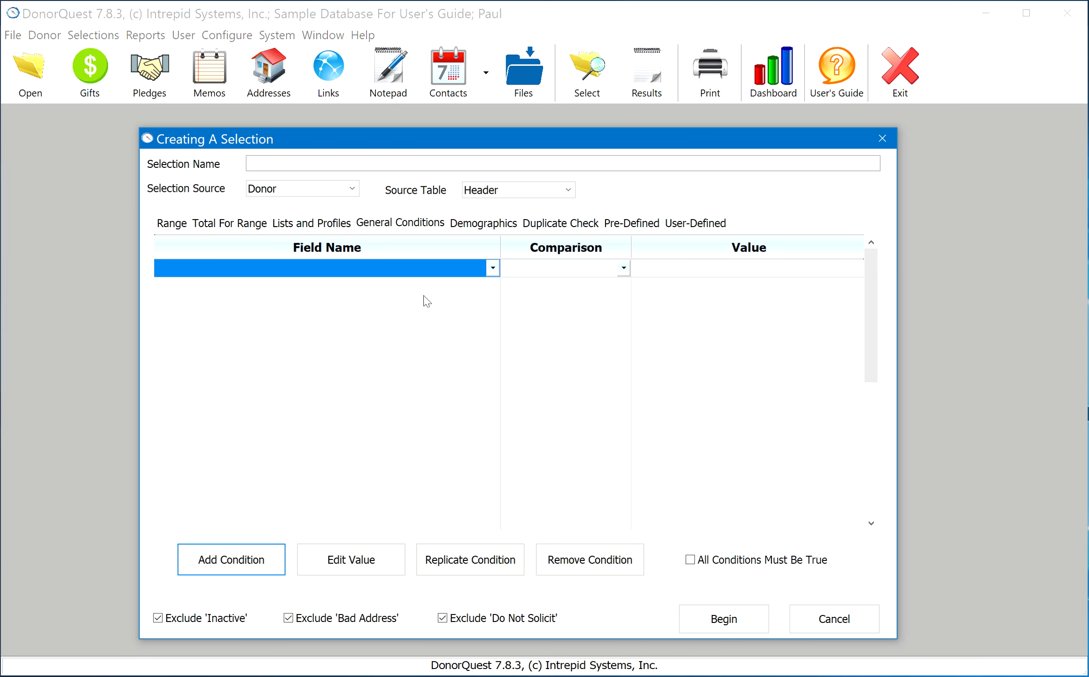
pyautogui.click(623, 268)
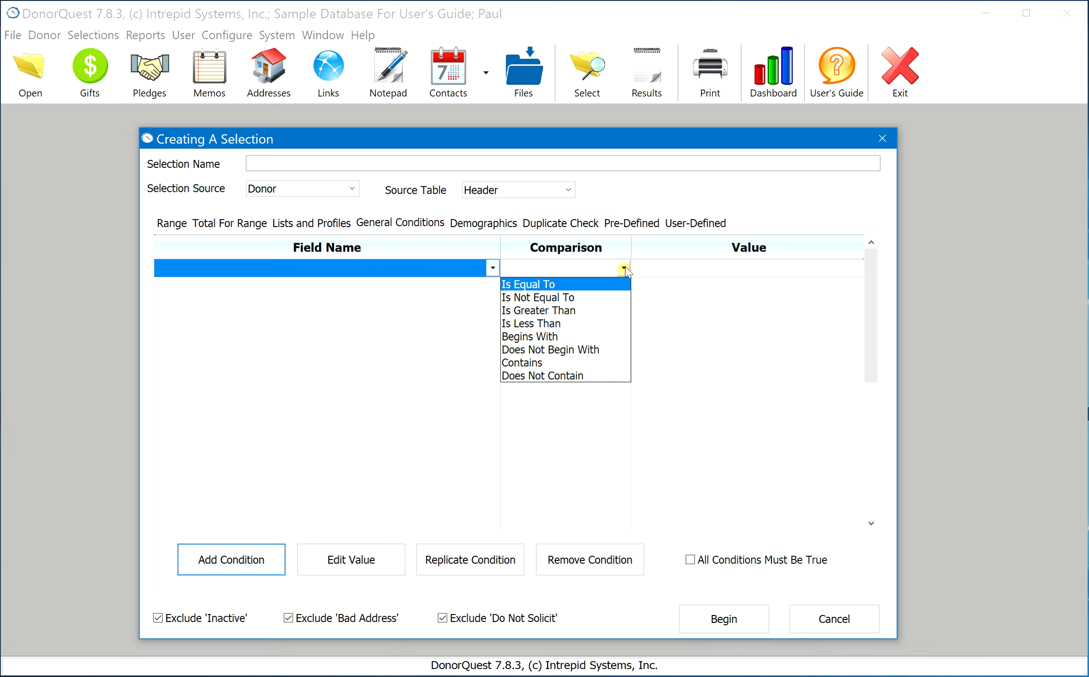
pyautogui.click(519, 337)
# Step: Name the selection "Last Name Begins with B"
pyautogui.click(492, 268)
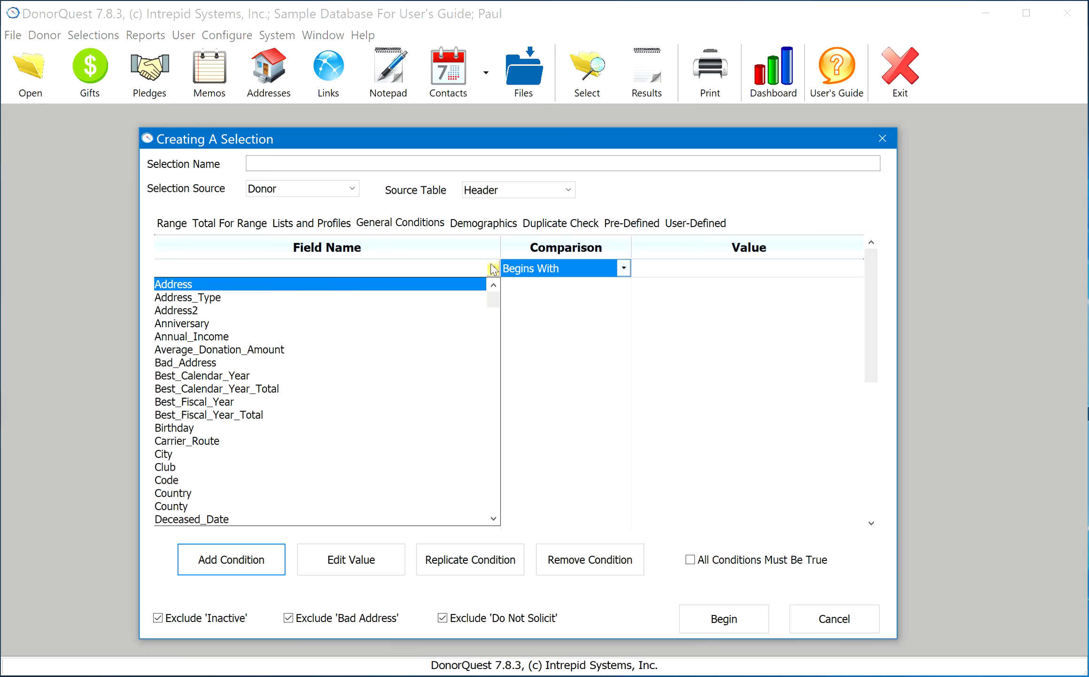
pyautogui.click(285, 164)
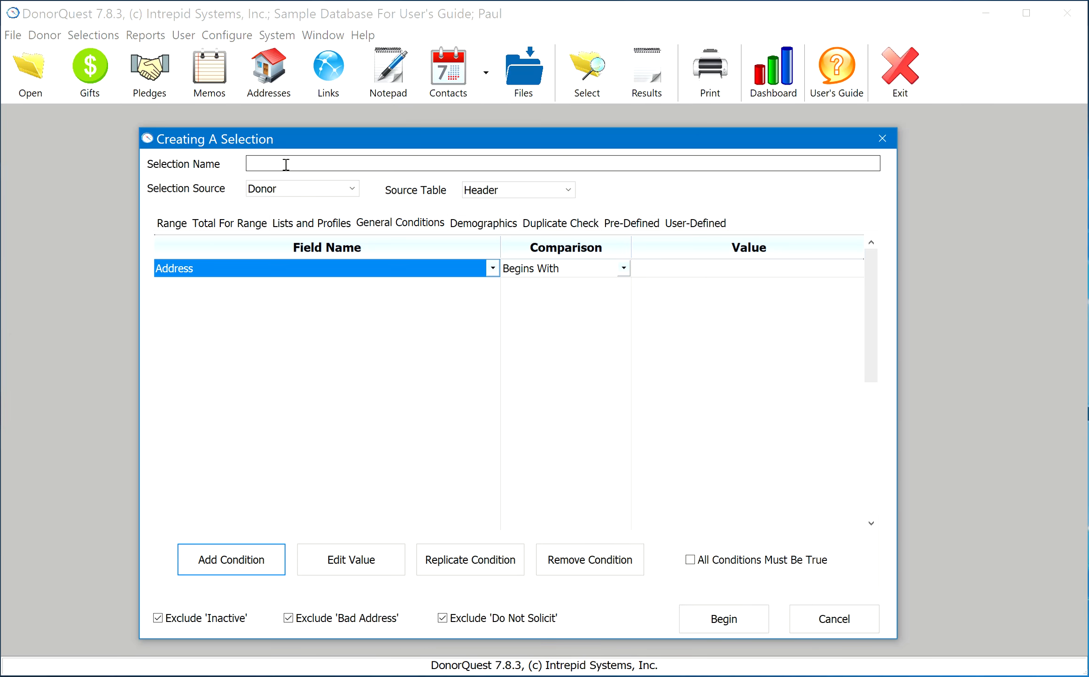
pyautogui.click(307, 162)
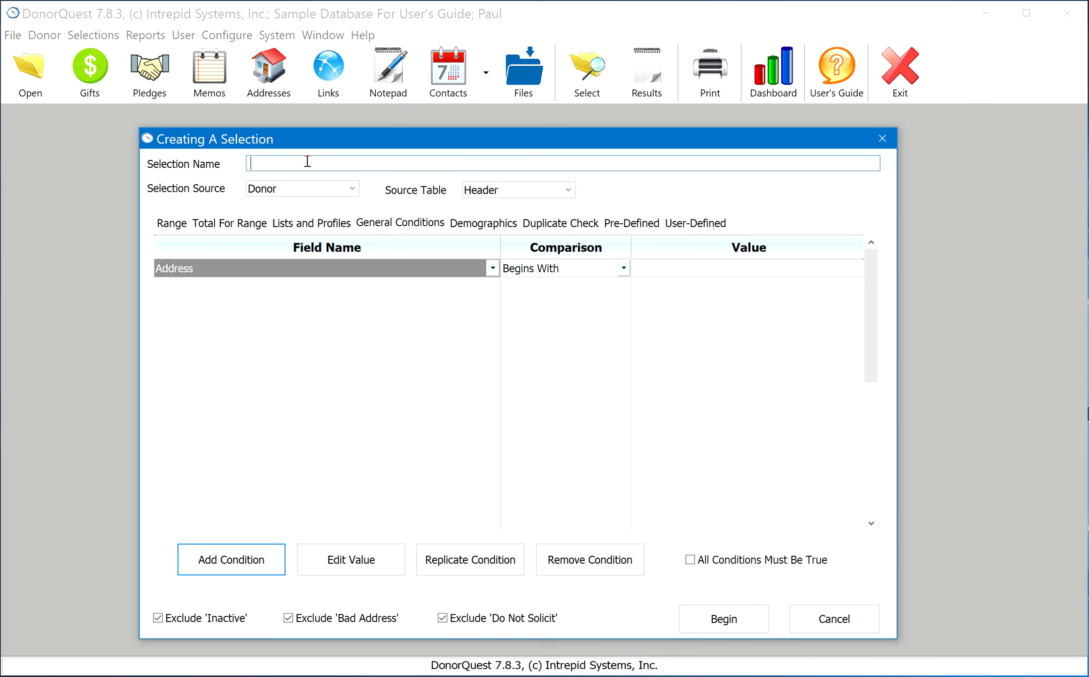
pyautogui.write('Last Name Begins with B')
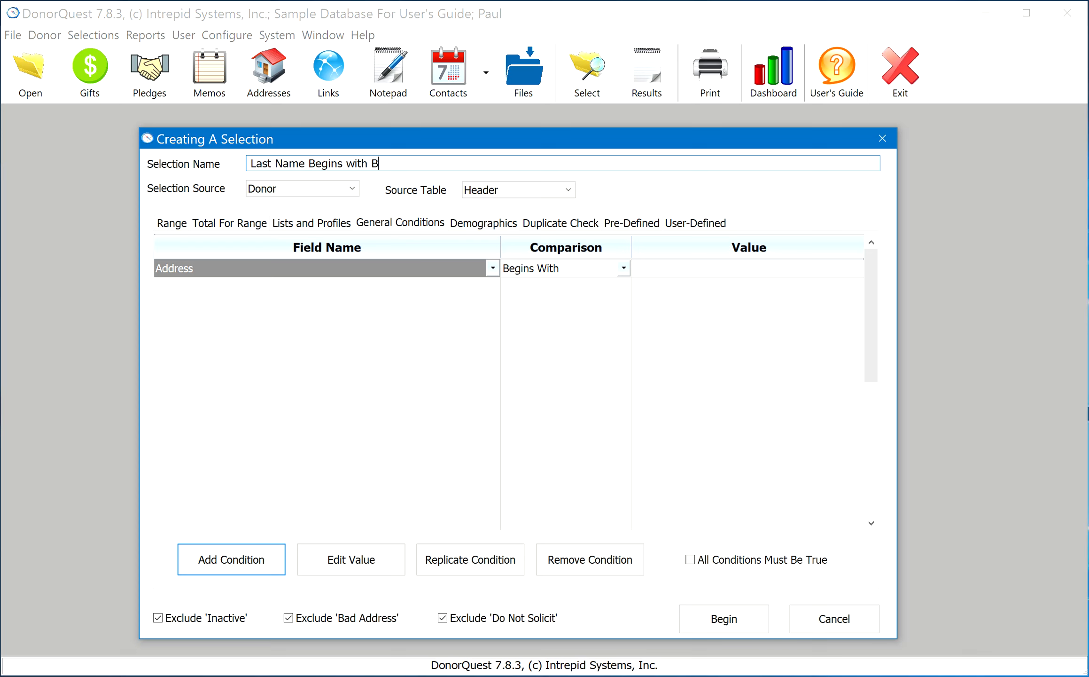
# Step: Set the general condition's field to Last_Name and its comparison value to B
pyautogui.click(492, 268)
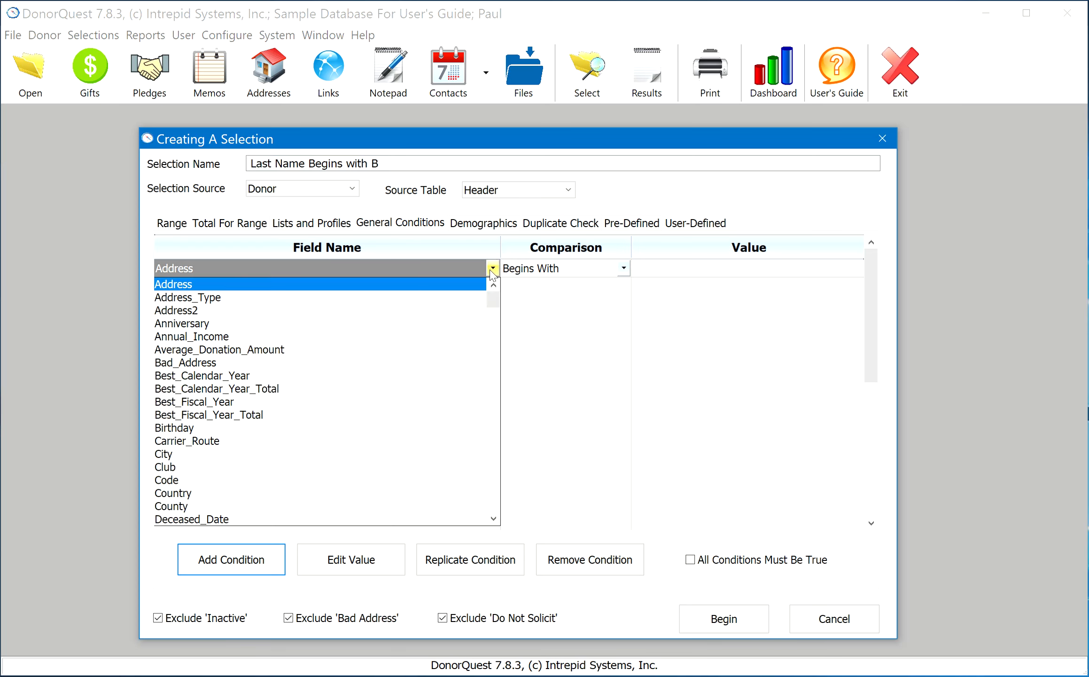
pyautogui.press('l')
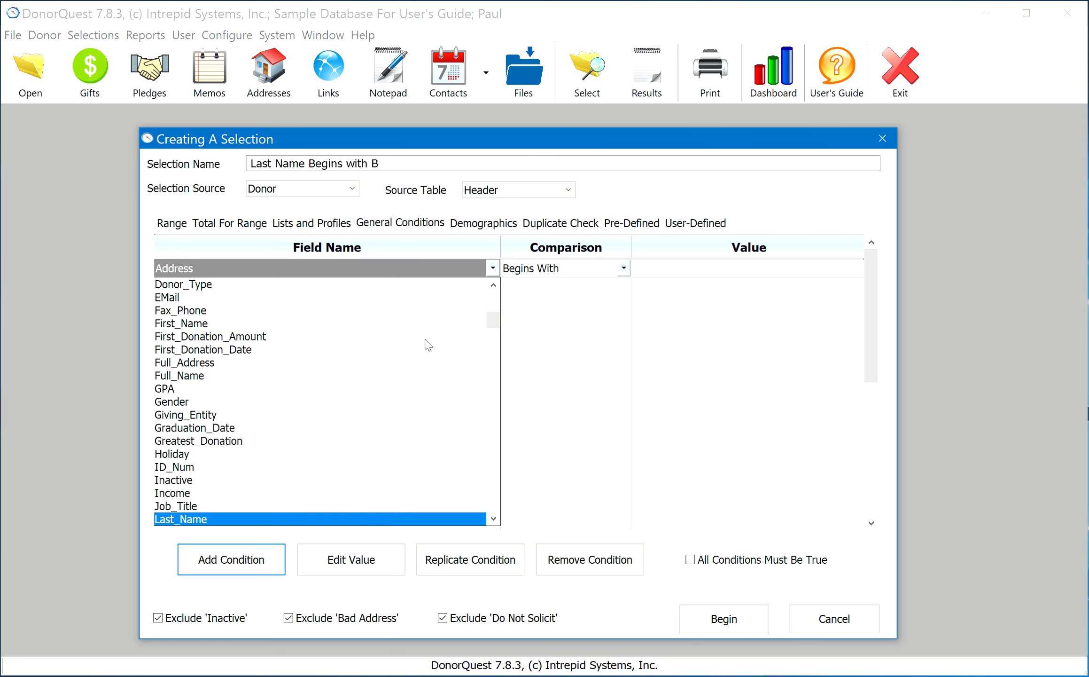
pyautogui.click(366, 519)
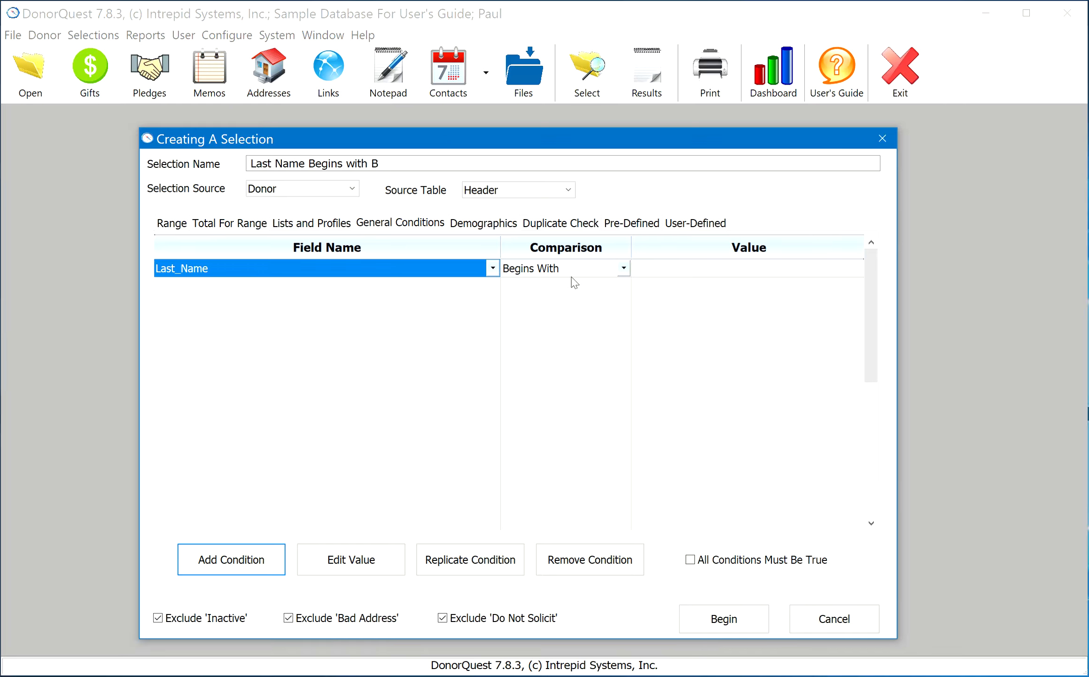
pyautogui.click(587, 278)
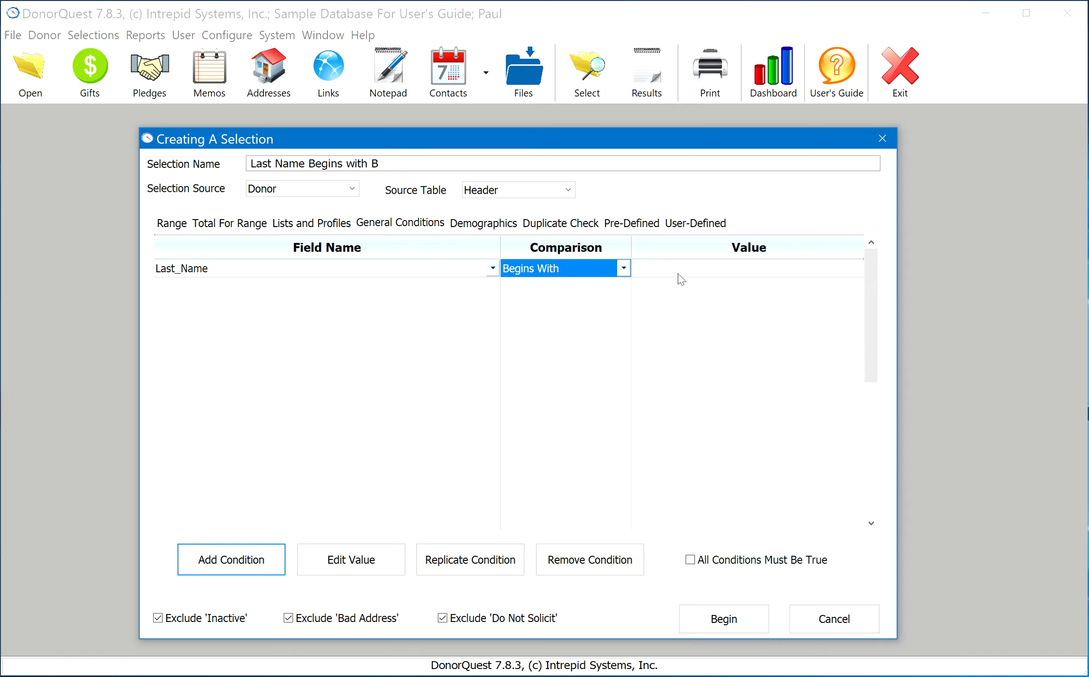
pyautogui.click(691, 274)
pyautogui.click(691, 274)
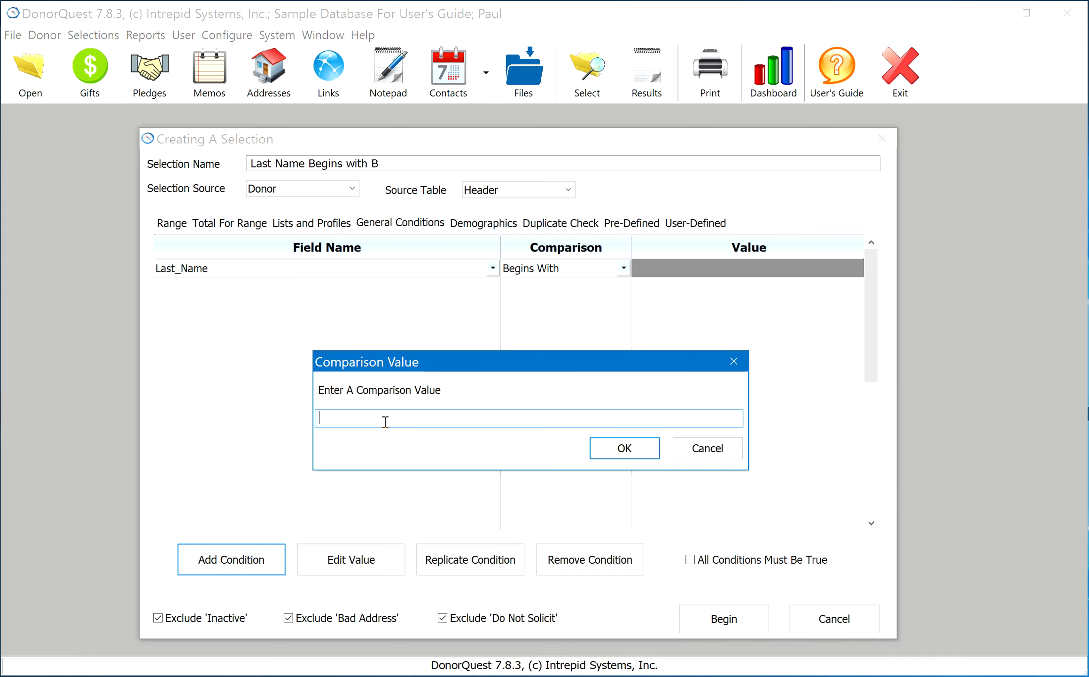
pyautogui.write('B')
pyautogui.click(625, 448)
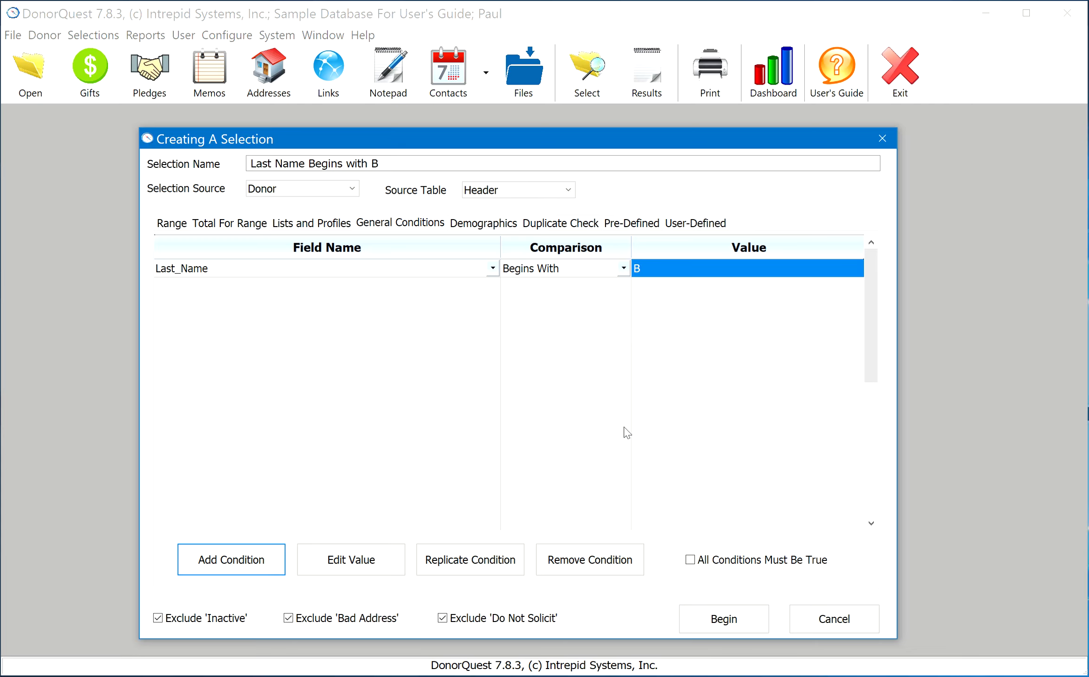
# Step: Run the last name selection, view its results and go through the listed donor records
pyautogui.click(713, 617)
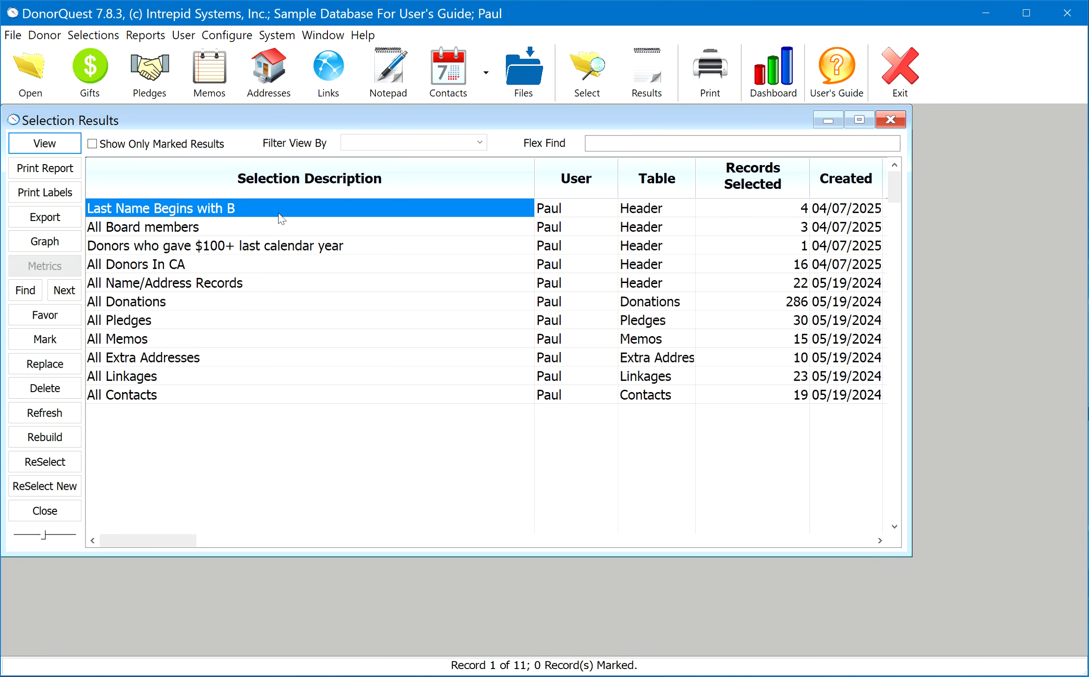
pyautogui.click(45, 145)
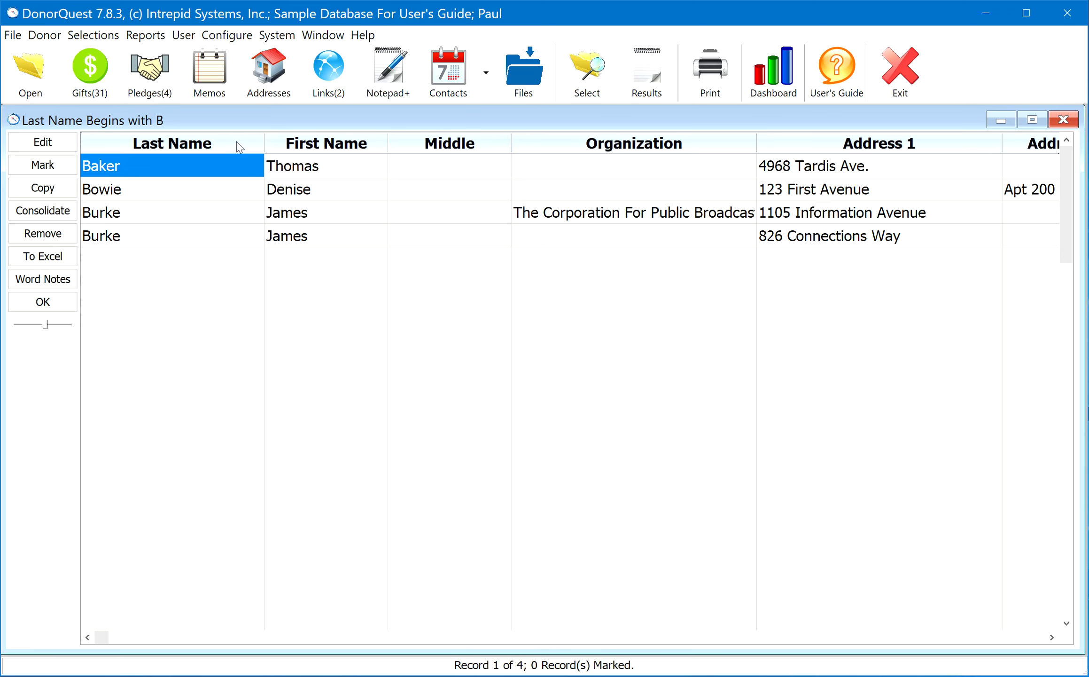
pyautogui.click(119, 198)
pyautogui.click(121, 213)
pyautogui.click(121, 236)
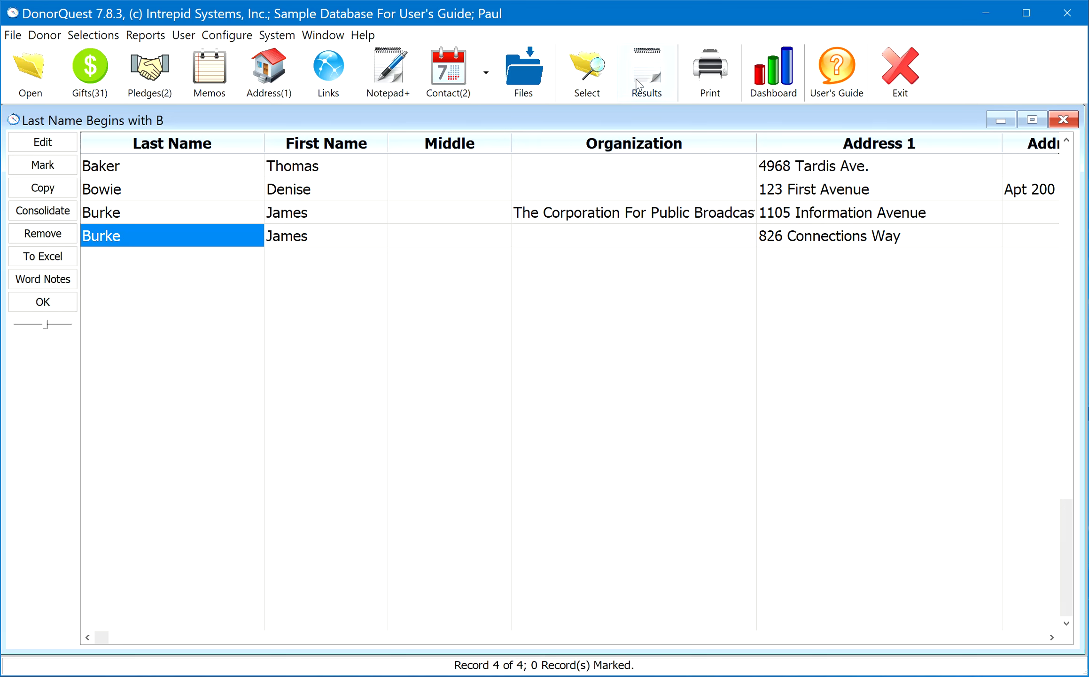
# Step: Start a new donor selection and load the default fields for its duplicate check
pyautogui.click(597, 75)
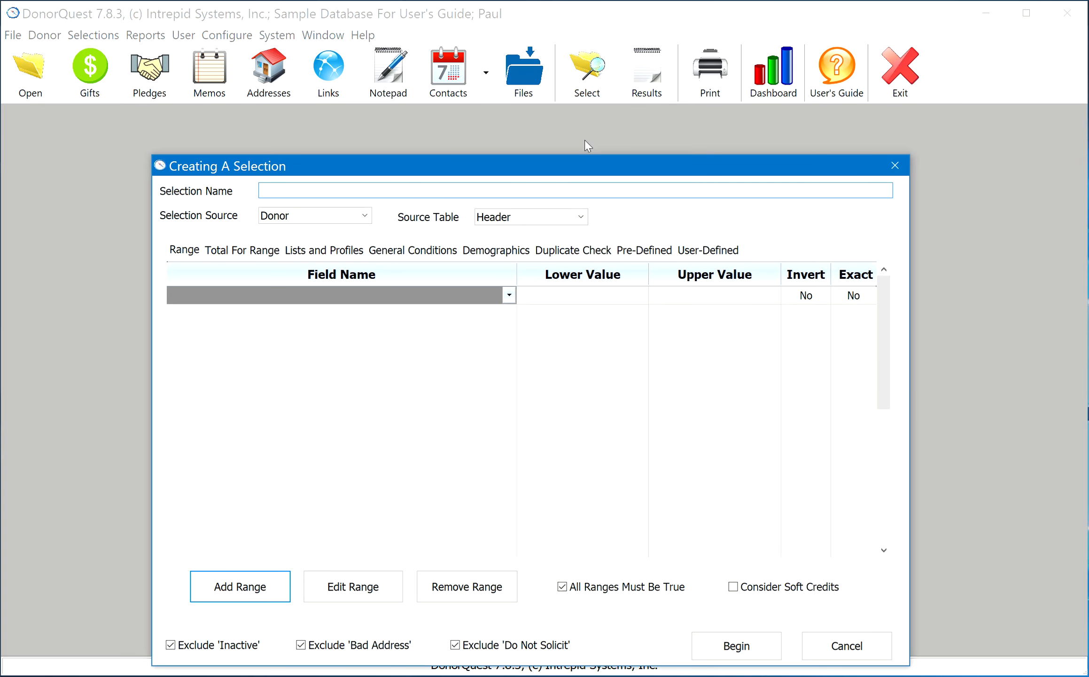
pyautogui.moveTo(577, 166); pyautogui.dragTo(573, 128)
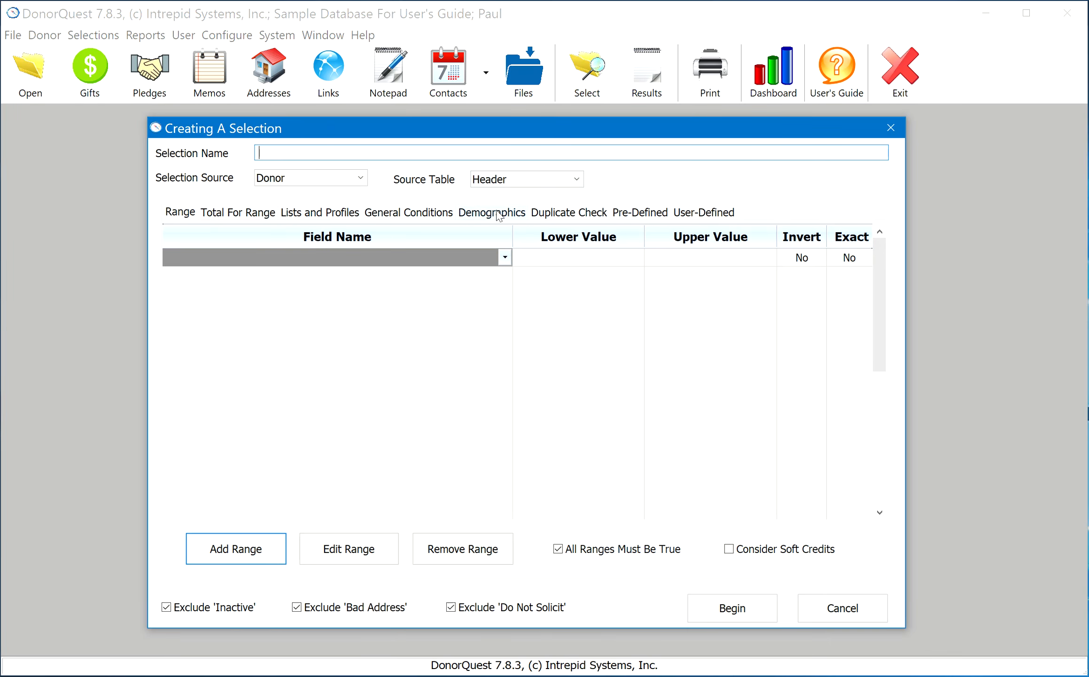
pyautogui.click(549, 212)
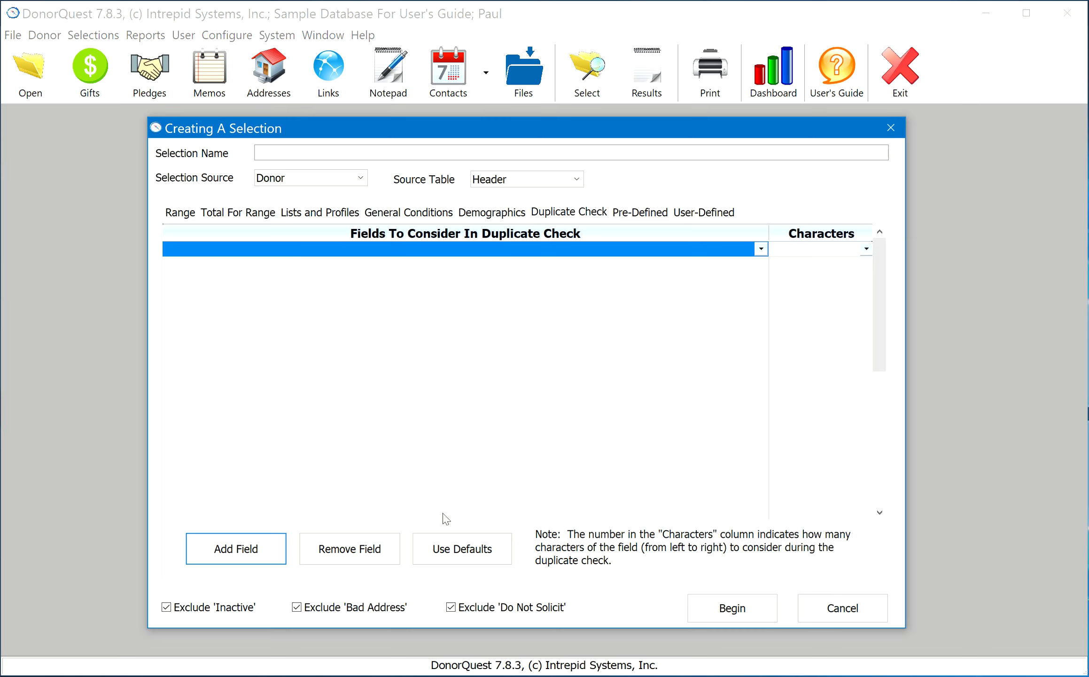
pyautogui.click(464, 557)
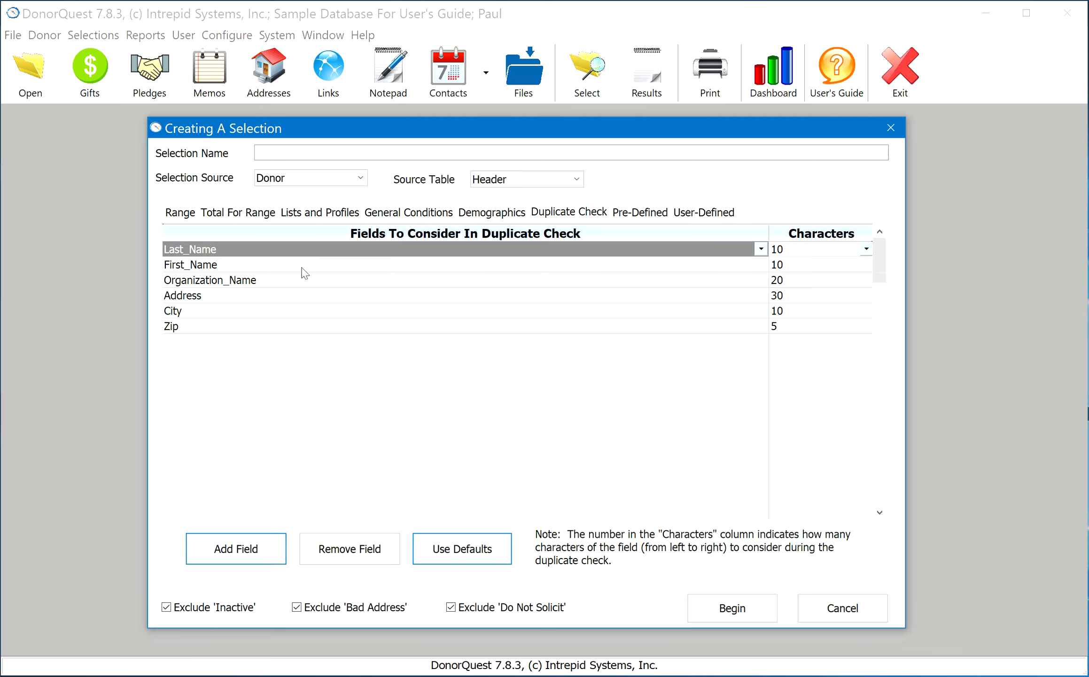
# Step: Review the duplicate check fields and set the number of characters considered for Address to 4
pyautogui.click(307, 251)
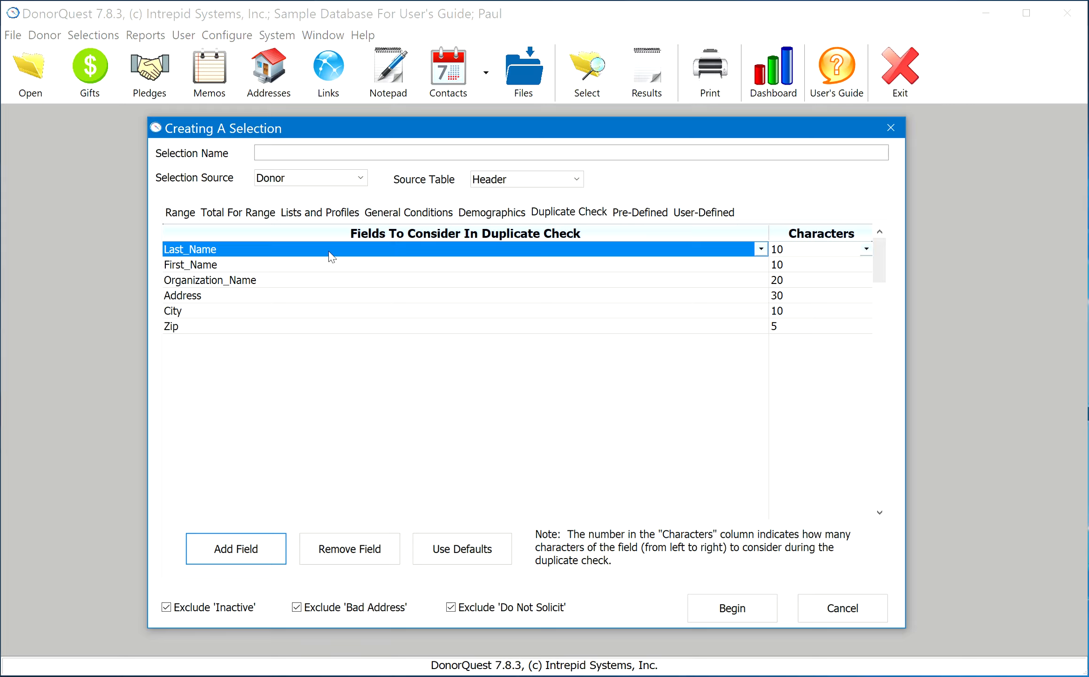
pyautogui.click(801, 252)
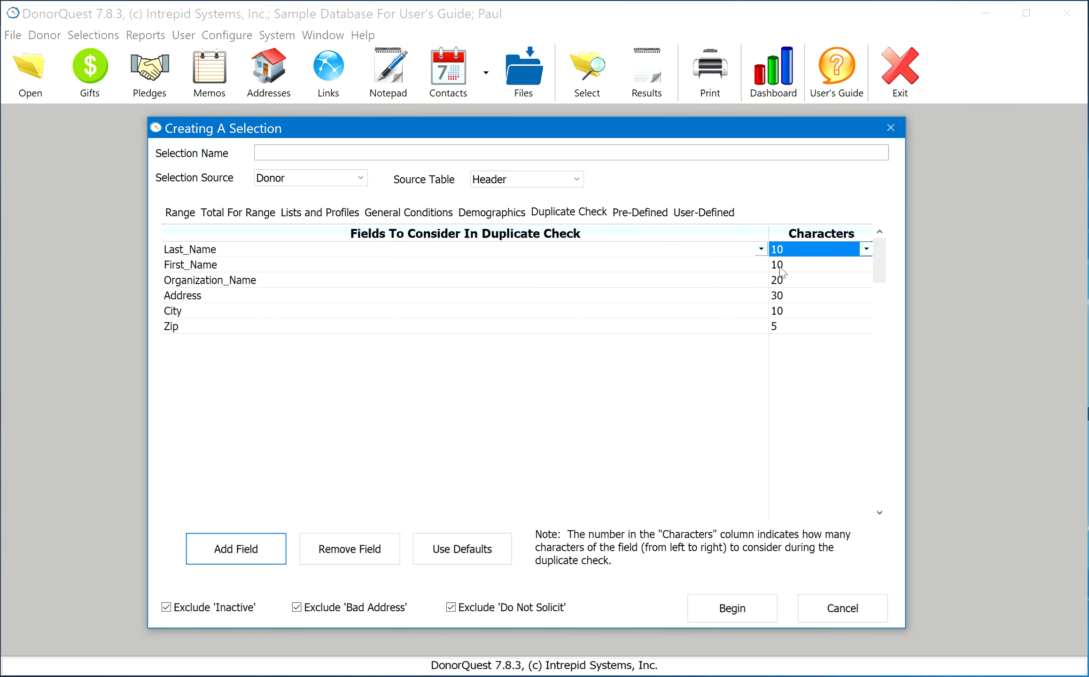
pyautogui.click(638, 267)
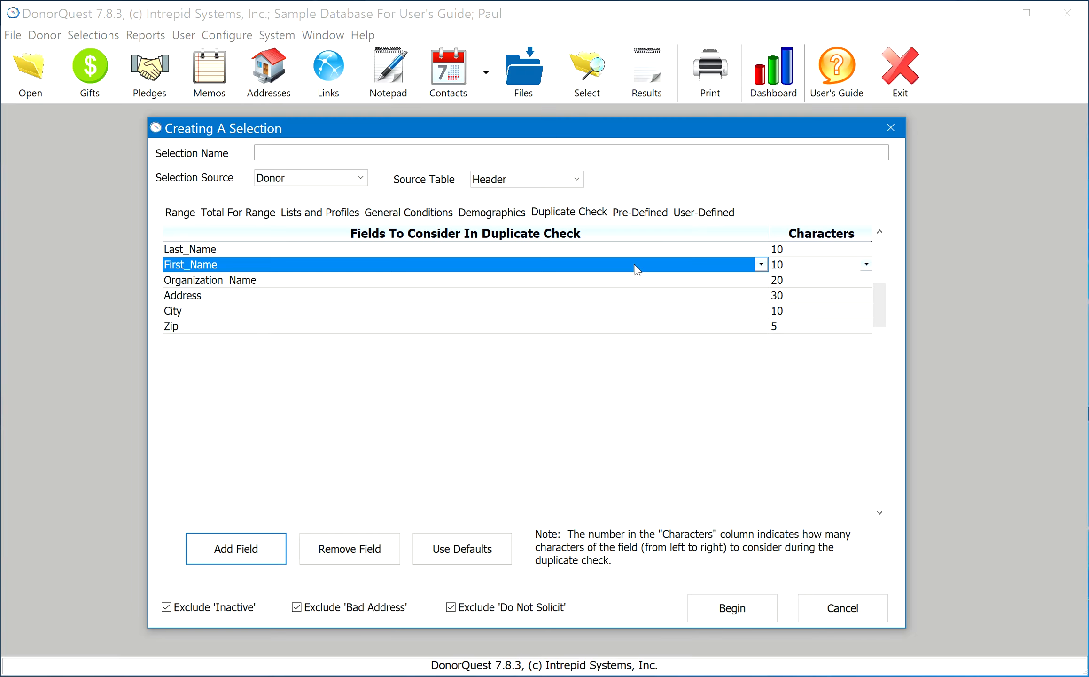
pyautogui.click(795, 296)
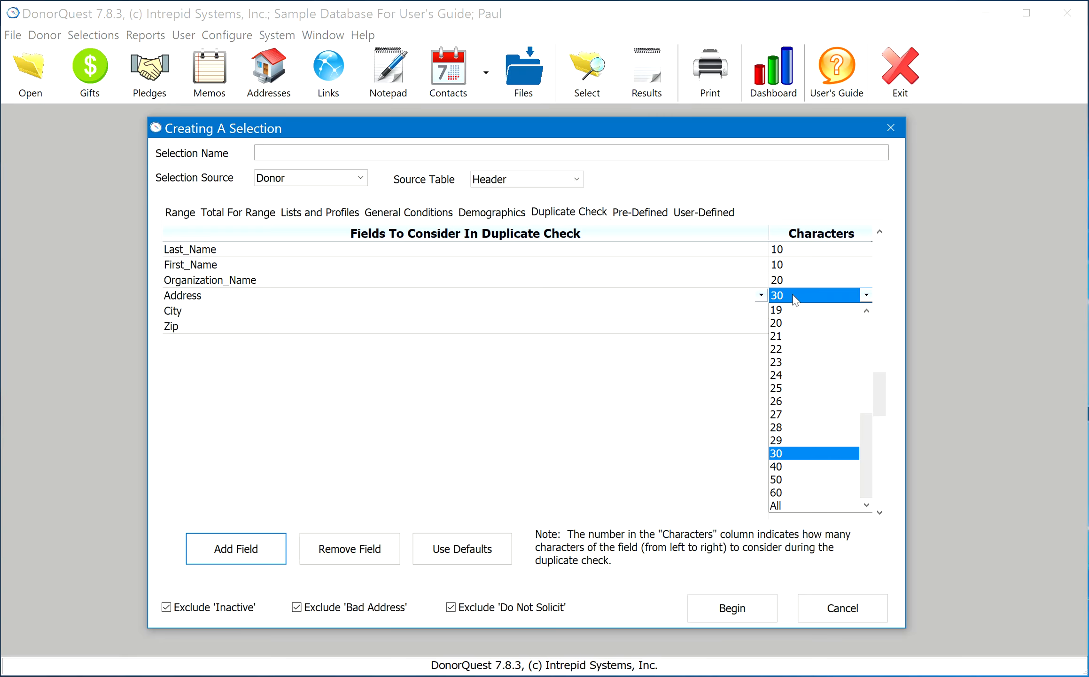
pyautogui.click(859, 399)
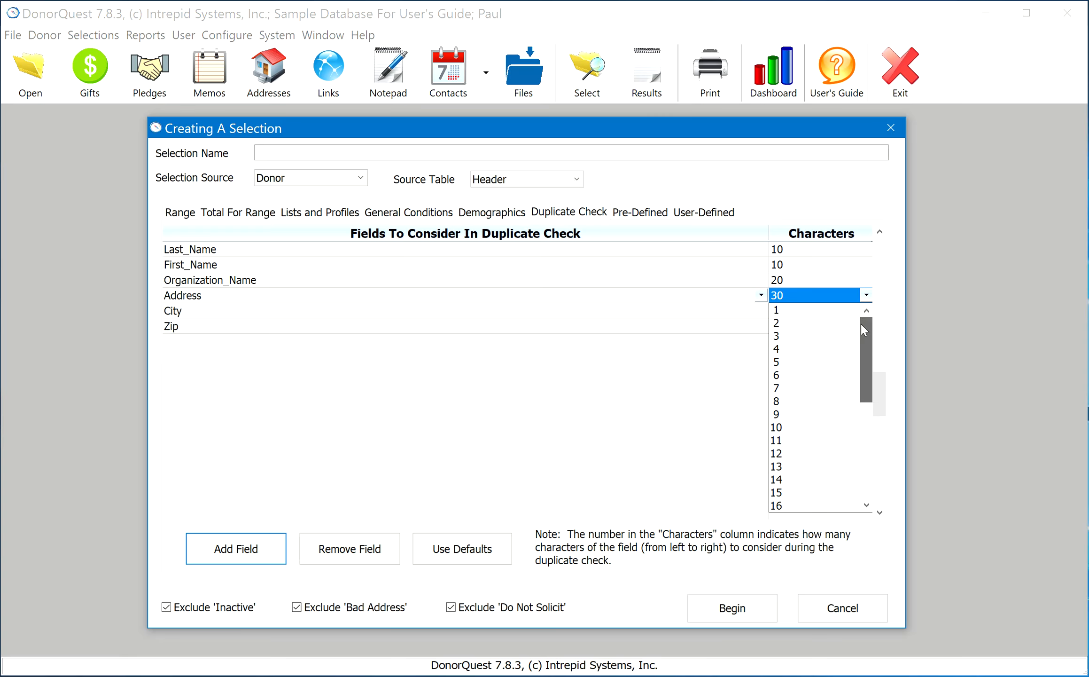
pyautogui.click(777, 349)
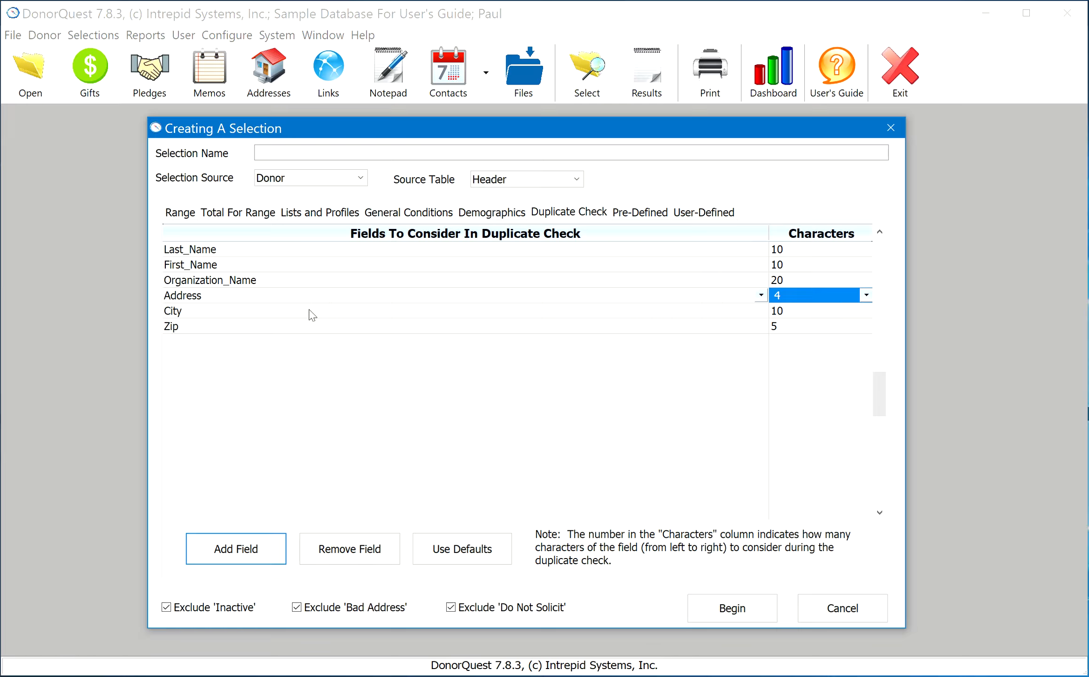
pyautogui.click(243, 299)
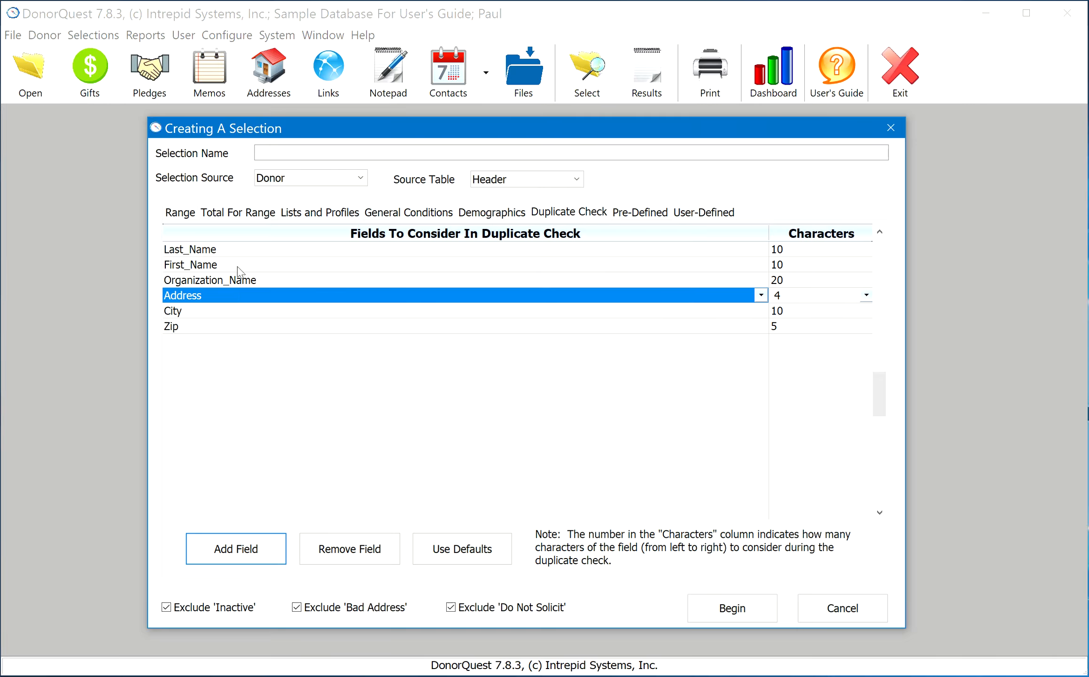
pyautogui.click(210, 281)
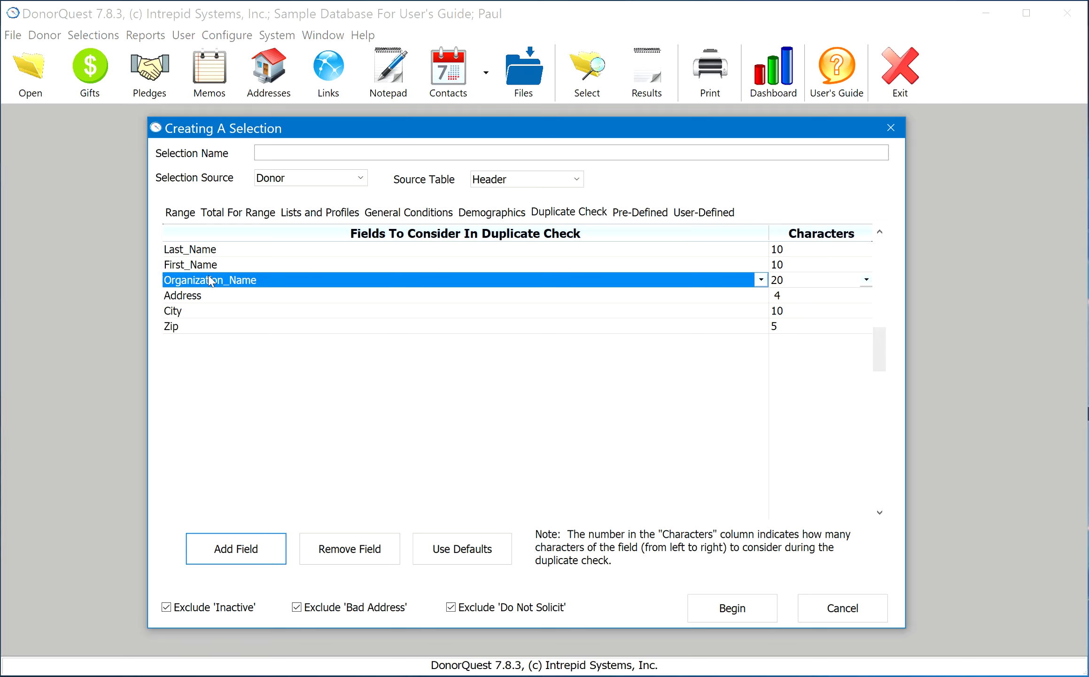
# Step: Name the duplicate check selection "Dup Check", run it, and close the selection results
pyautogui.click(281, 149)
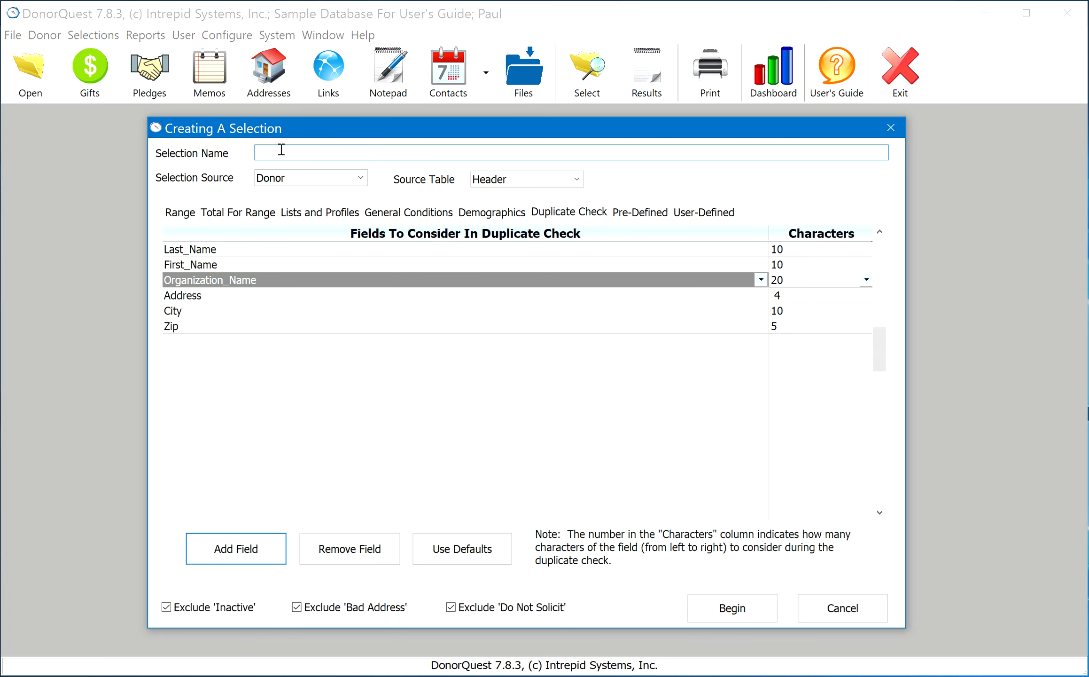
pyautogui.write('Dup Check')
pyautogui.click(719, 610)
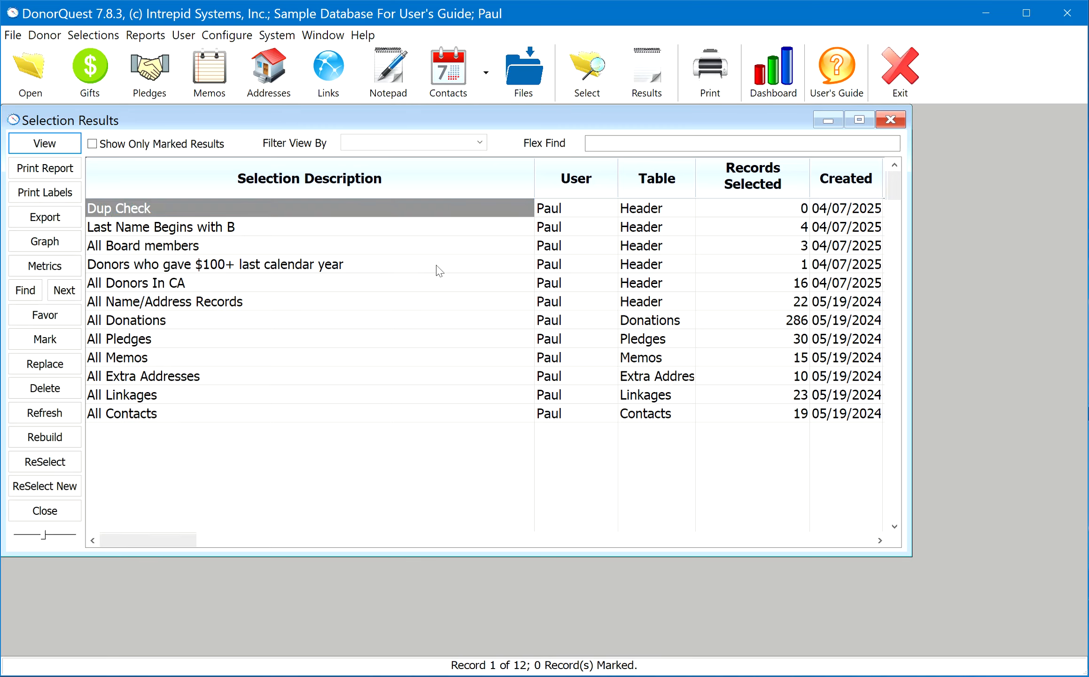
pyautogui.click(66, 514)
# Step: Start another donor selection and show its list of pre-defined selections
pyautogui.click(589, 89)
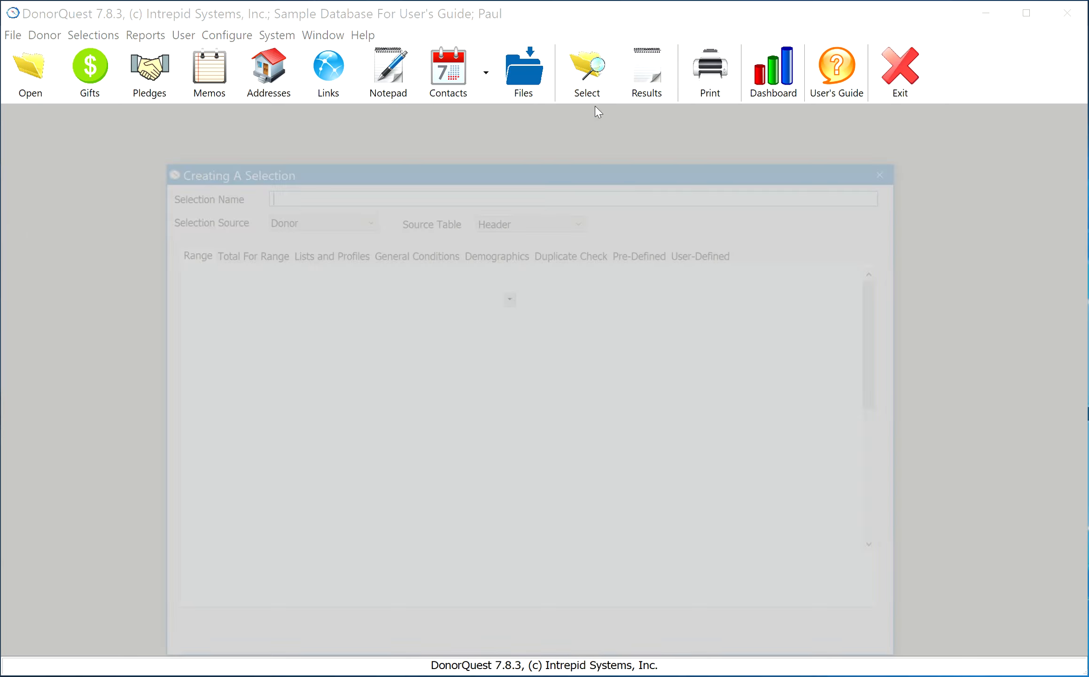
pyautogui.click(649, 250)
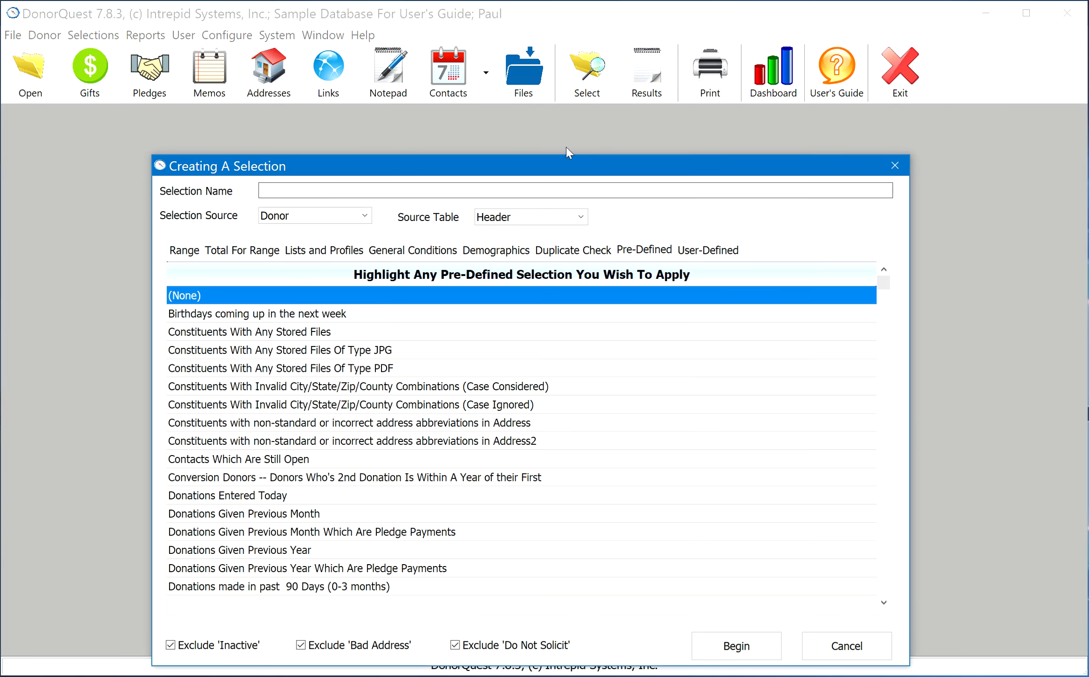
pyautogui.moveTo(568, 169); pyautogui.dragTo(565, 134)
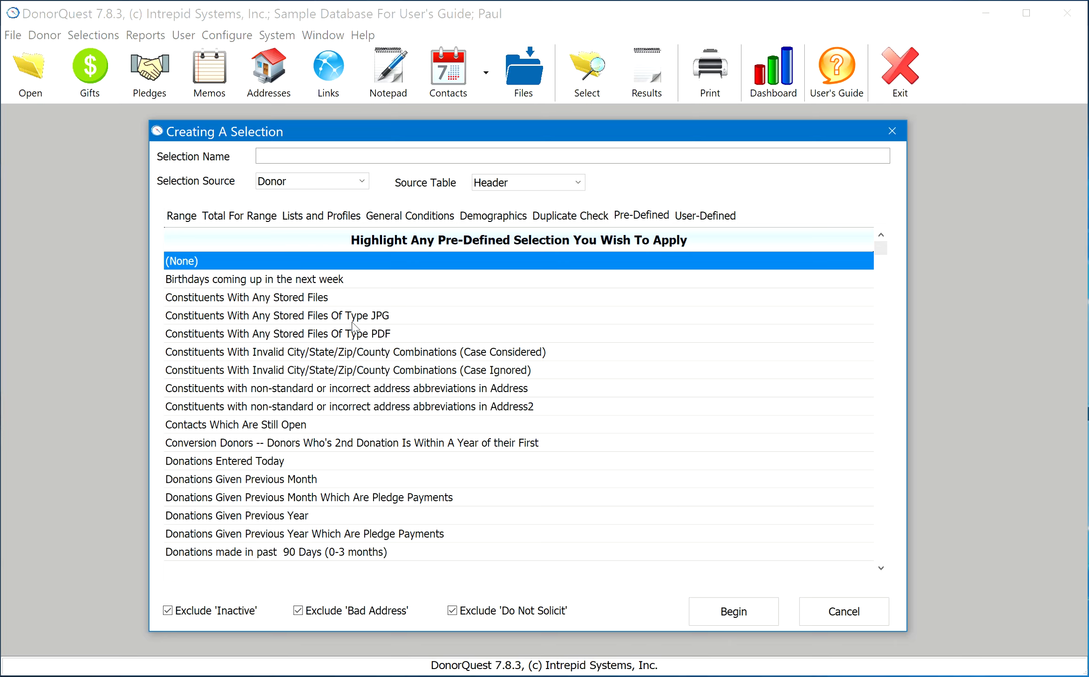
# Step: Look through the available pre-defined selections, from stored files and donations to renewal lists and donor giving history
pyautogui.press('Down')
pyautogui.press('Down')
pyautogui.press('Down')
pyautogui.press('Down')
pyautogui.press('Down')
pyautogui.press('Down')
pyautogui.press('Down')
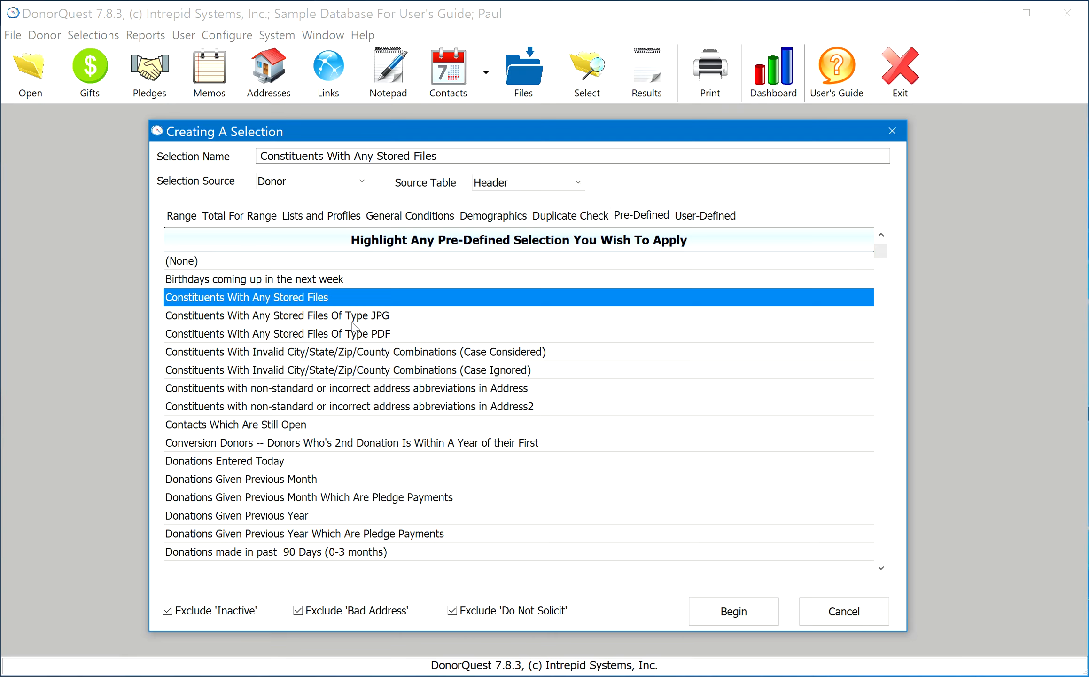
pyautogui.press('Down')
pyautogui.press('Down')
pyautogui.press('Down')
pyautogui.press('Down')
pyautogui.press('Down')
pyautogui.press('Down')
pyautogui.press('Down')
pyautogui.press('Down')
pyautogui.press('Down')
pyautogui.press('Down')
pyautogui.press('Down')
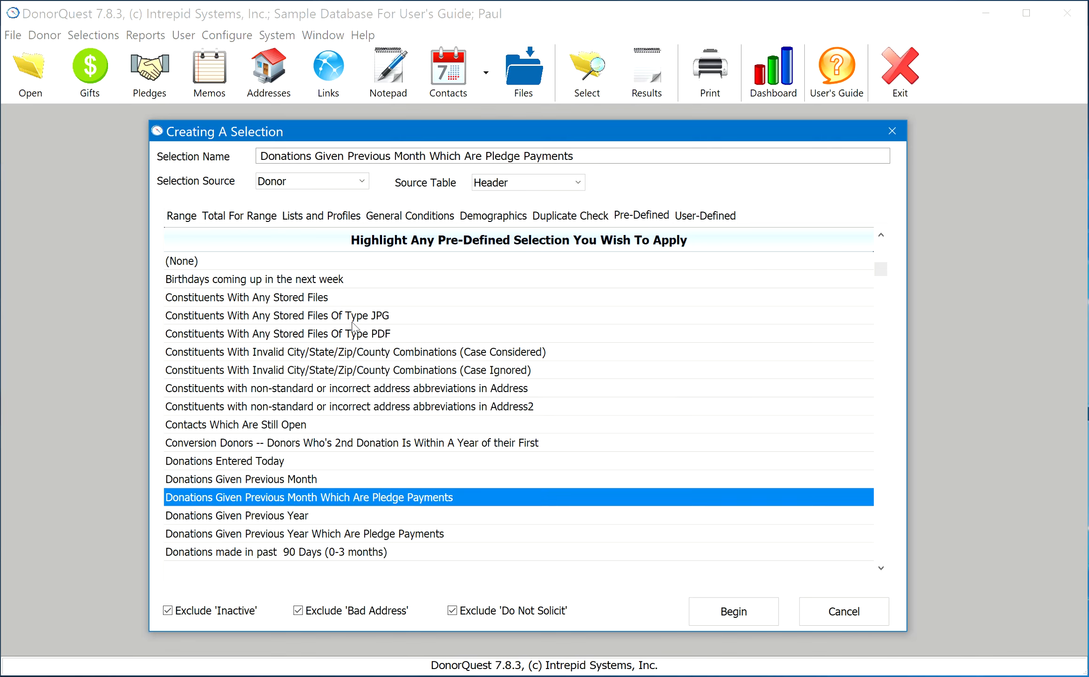
pyautogui.press('Down')
pyautogui.press('Down')
pyautogui.press('Down')
pyautogui.press('Down')
pyautogui.press('Down')
pyautogui.press('Down')
pyautogui.press('Down')
pyautogui.press('Down')
pyautogui.press('Down')
pyautogui.press('Down')
pyautogui.press('Down')
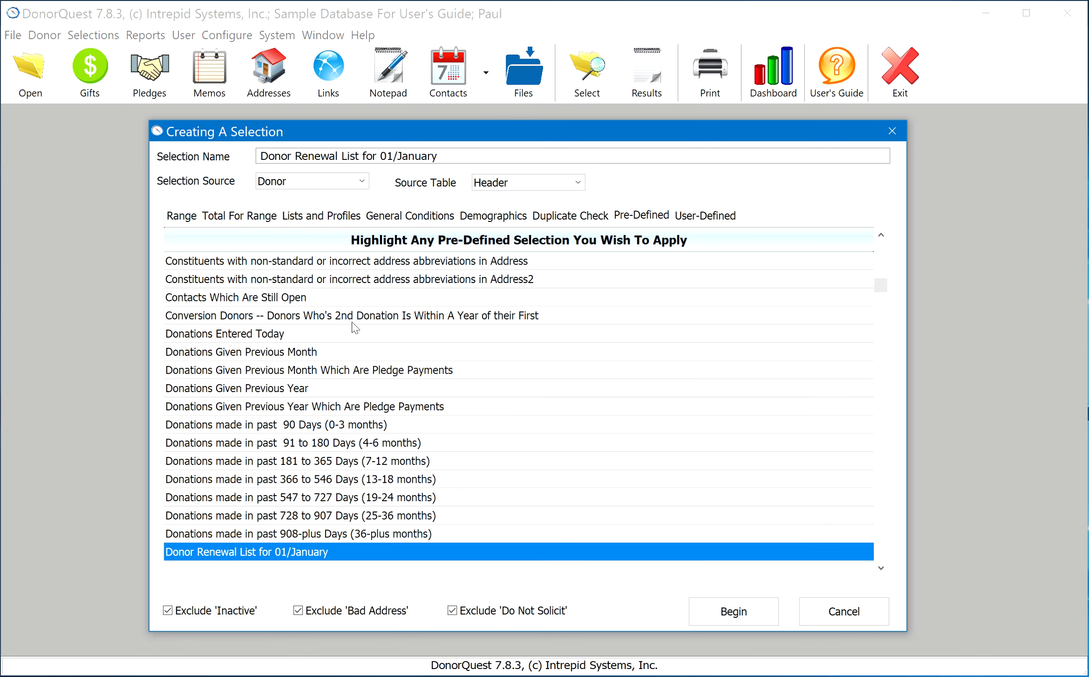
pyautogui.press('Down')
pyautogui.press('Down')
pyautogui.press('Down')
pyautogui.press('Down')
pyautogui.press('Down')
pyautogui.press('Down')
pyautogui.press('Down')
pyautogui.press('Down')
pyautogui.press('Down')
pyautogui.press('Down')
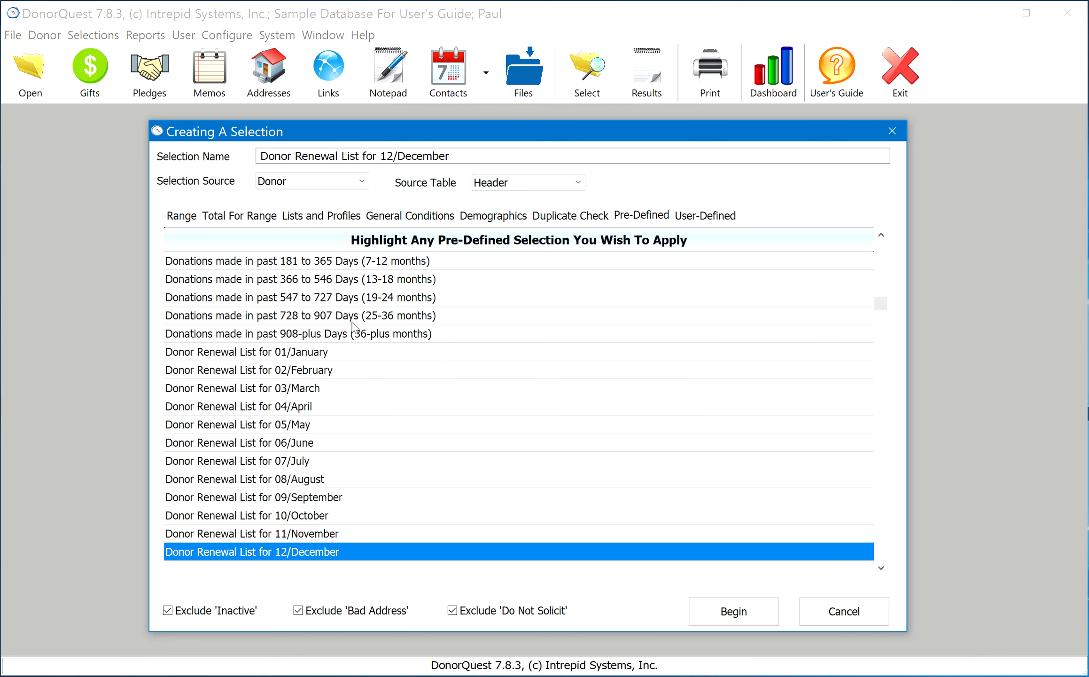
pyautogui.press('Down')
pyautogui.press('Down')
pyautogui.press('Down')
pyautogui.press('Down')
pyautogui.press('Down')
pyautogui.press('Down')
pyautogui.press('Down')
pyautogui.press('Down')
pyautogui.press('Down')
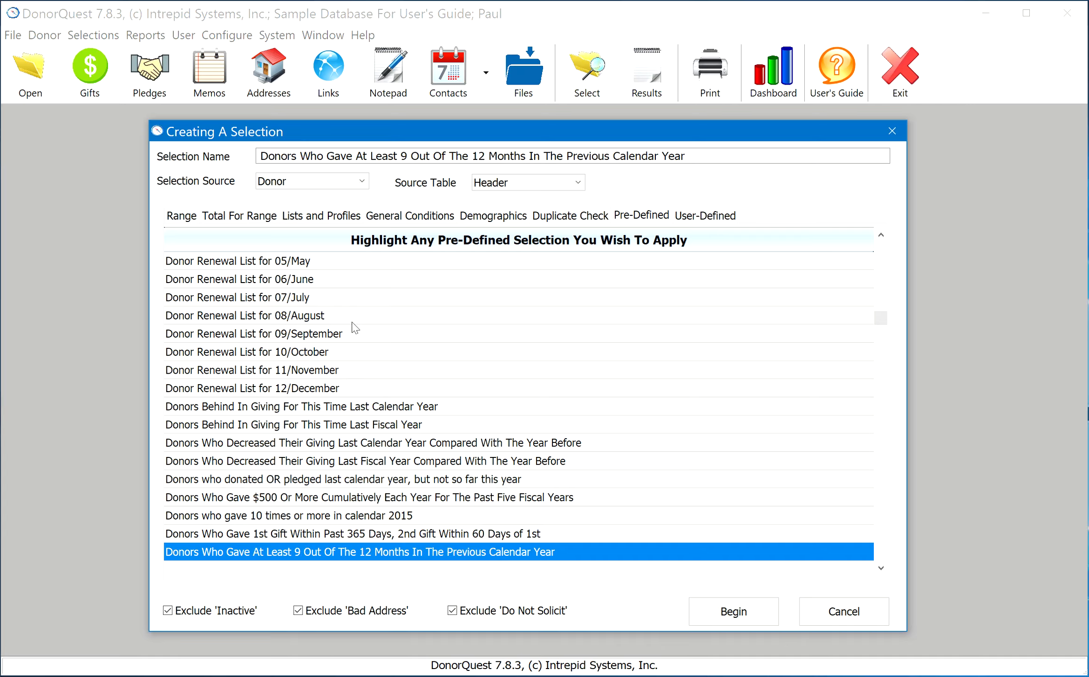
pyautogui.press('Down')
pyautogui.press('Down')
pyautogui.press('Down')
pyautogui.press('Down')
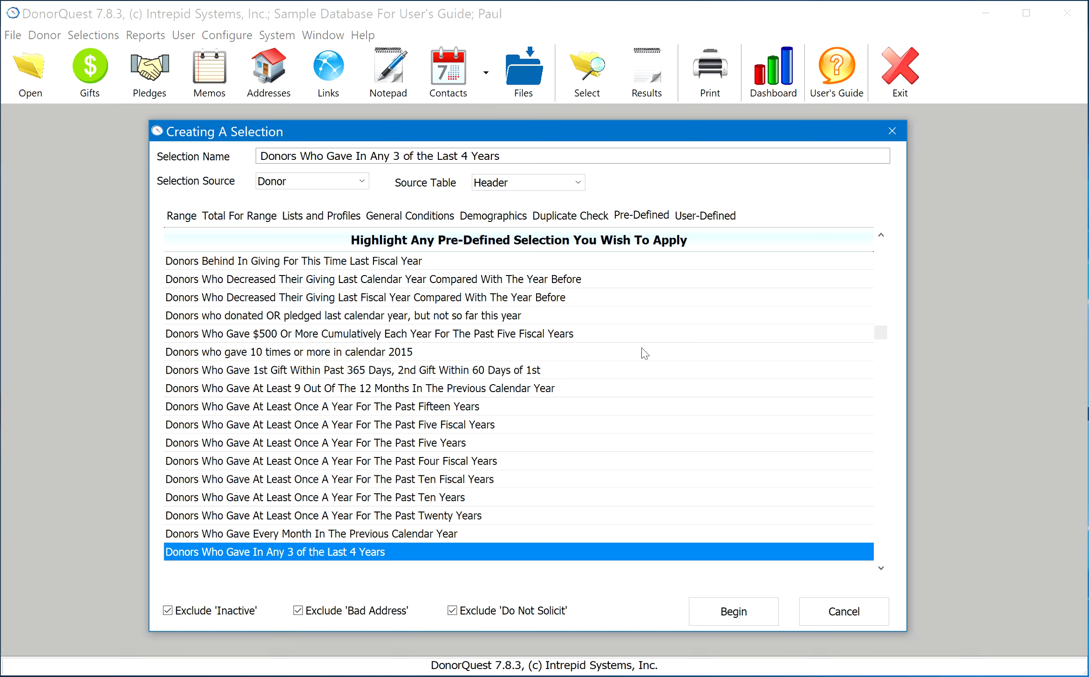
# Step: Choose the pre-defined selection "Donors Who Have Two Or More Donations Exceeding $100.00 Each"
pyautogui.press('Down')
pyautogui.press('Down')
pyautogui.press('Down')
pyautogui.press('Down')
pyautogui.press('Down')
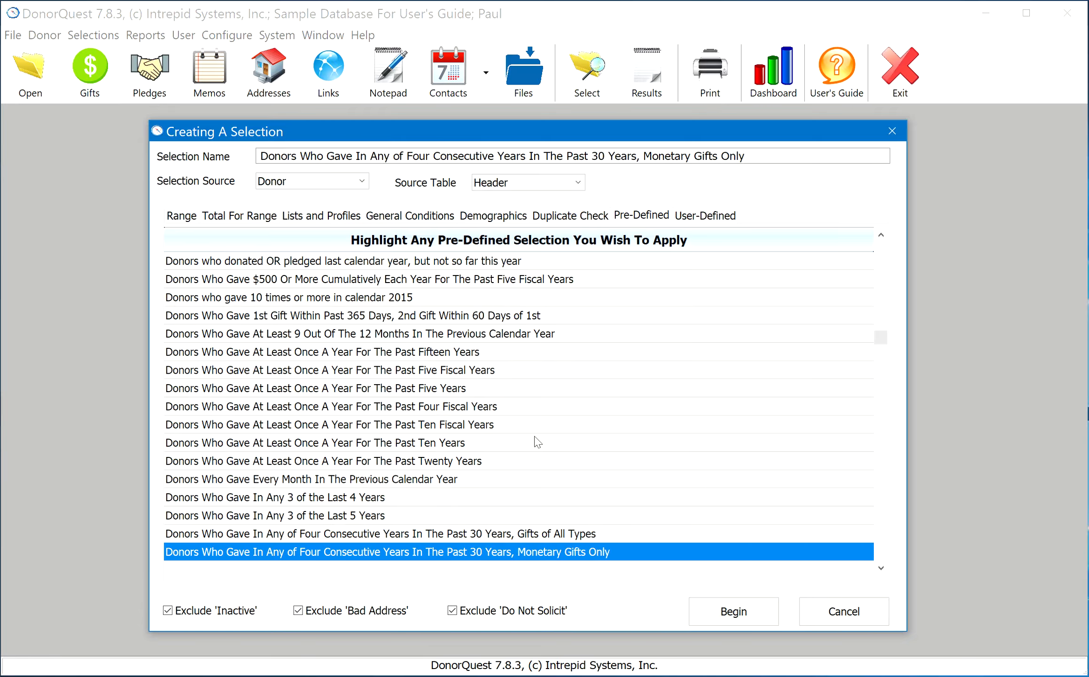
pyautogui.press('Down')
pyautogui.press('Down')
pyautogui.press('Down')
pyautogui.press('Down')
pyautogui.press('Down')
pyautogui.press('Down')
pyautogui.press('Down')
pyautogui.press('Down')
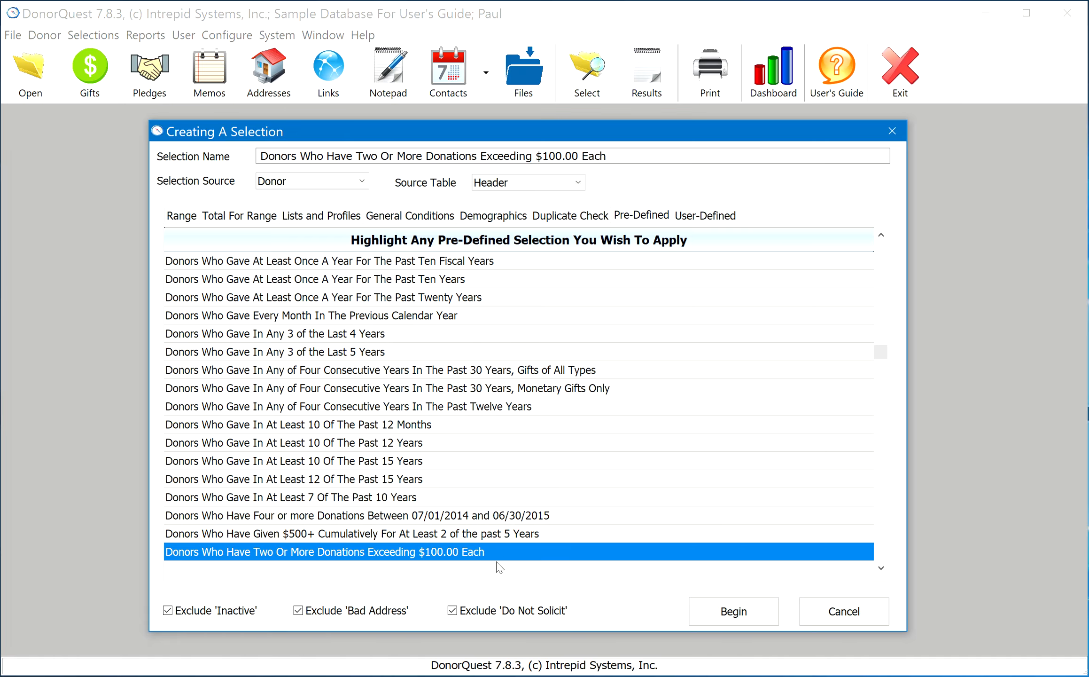
pyautogui.press('Down')
pyautogui.click(417, 514)
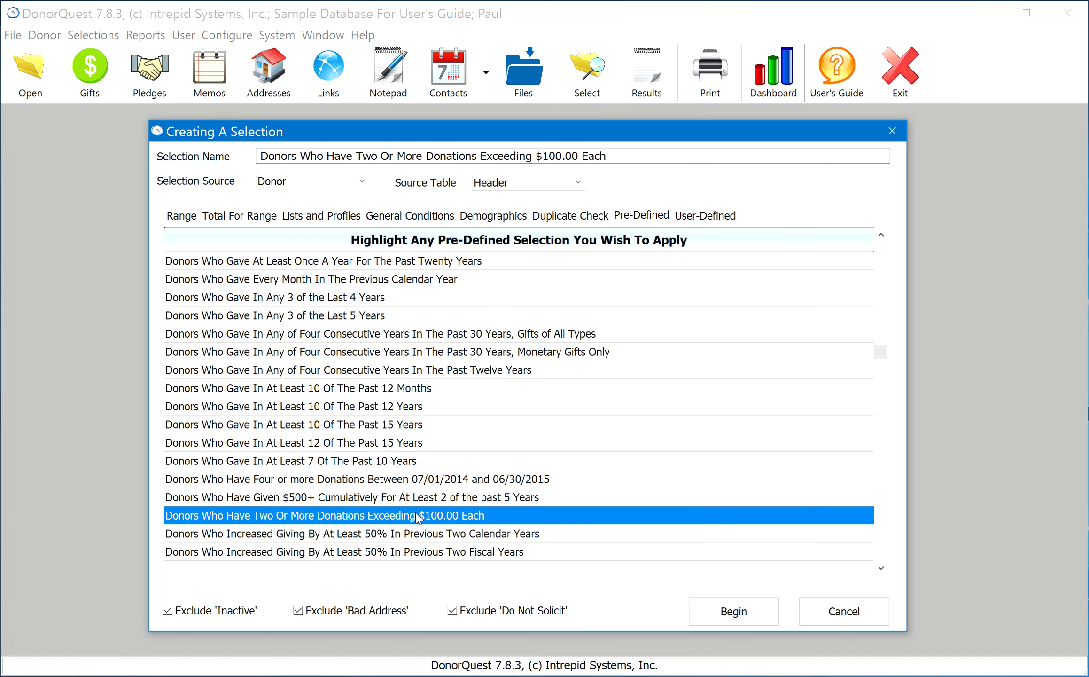
# Step: Run the pre-defined selection of donors with two or more donations over $100.00 each and open its list of donors
pyautogui.click(726, 612)
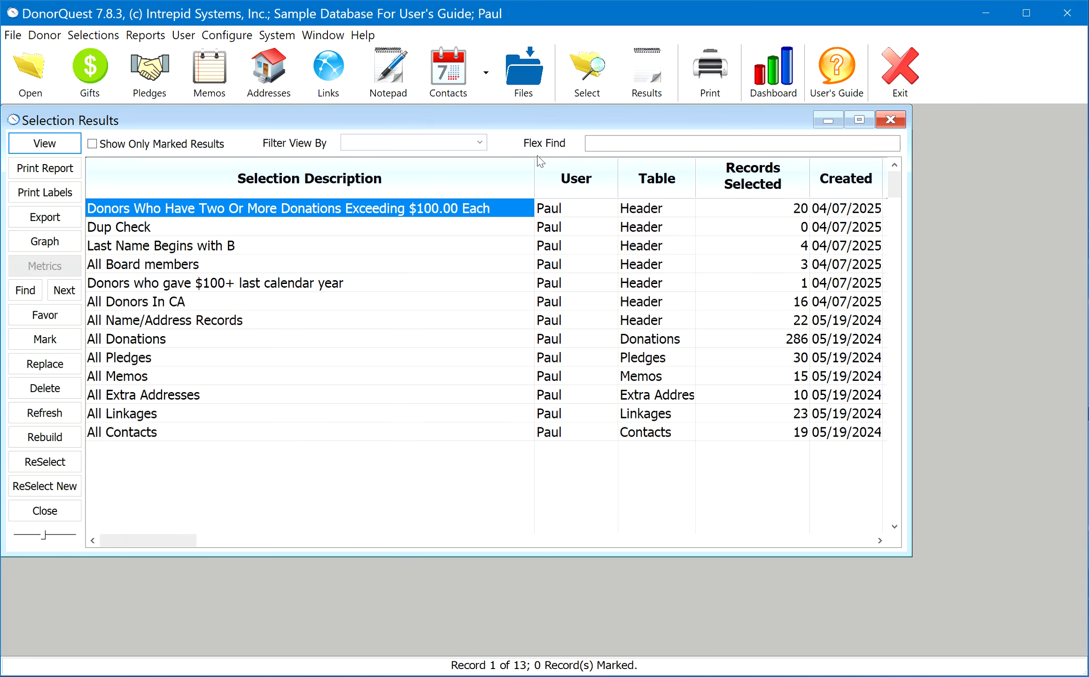
pyautogui.click(754, 209)
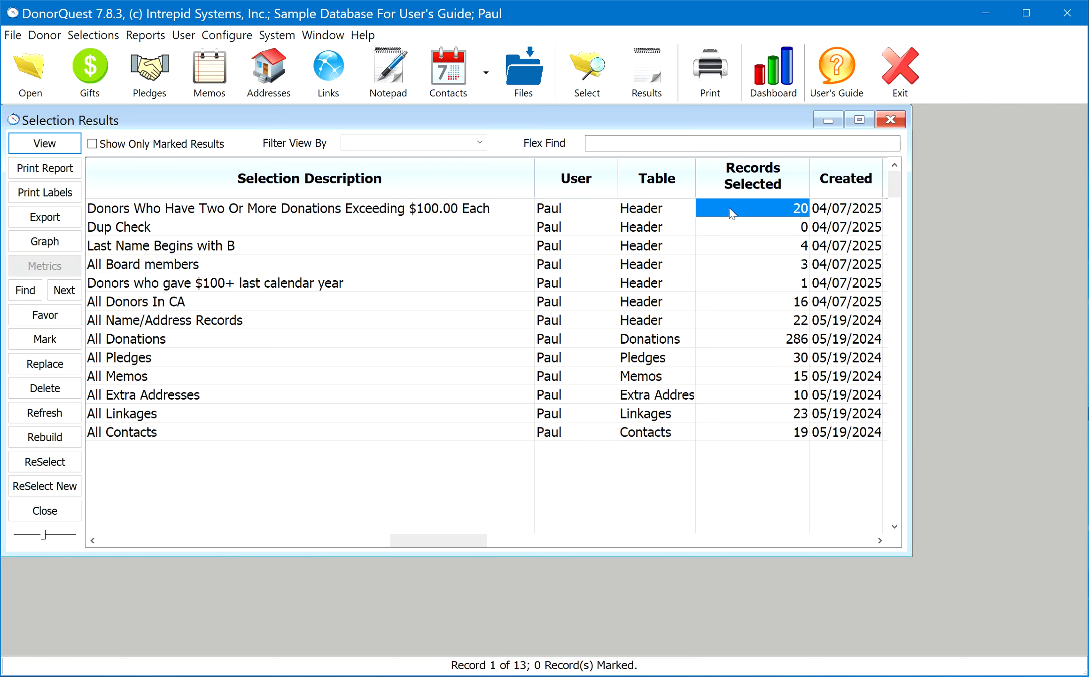
pyautogui.click(408, 210)
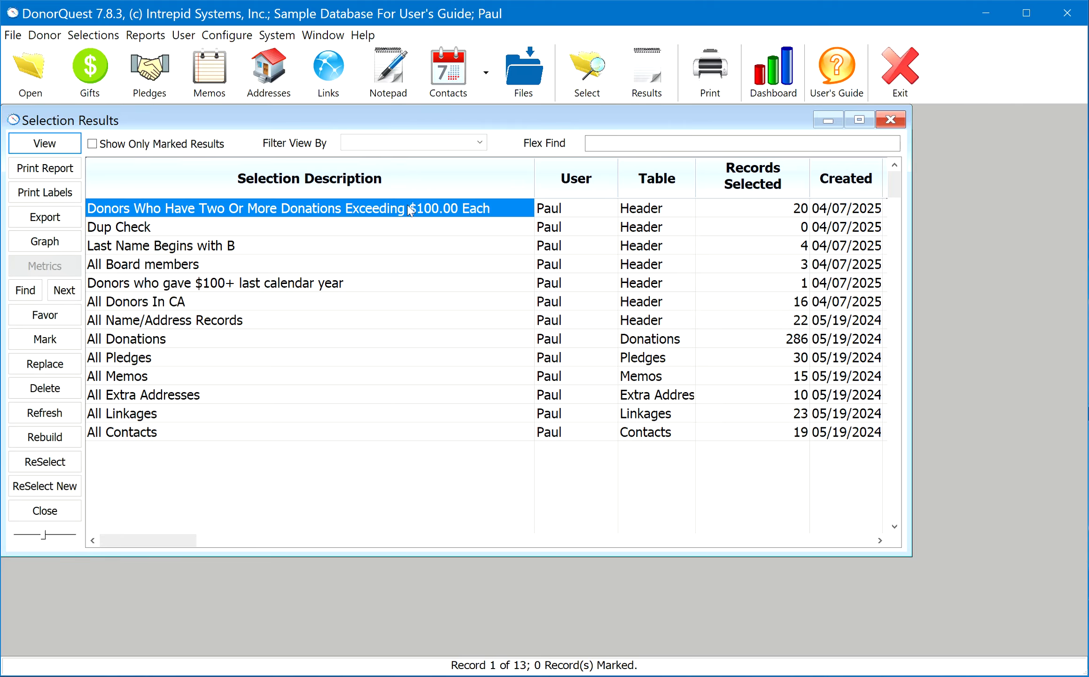
pyautogui.click(45, 145)
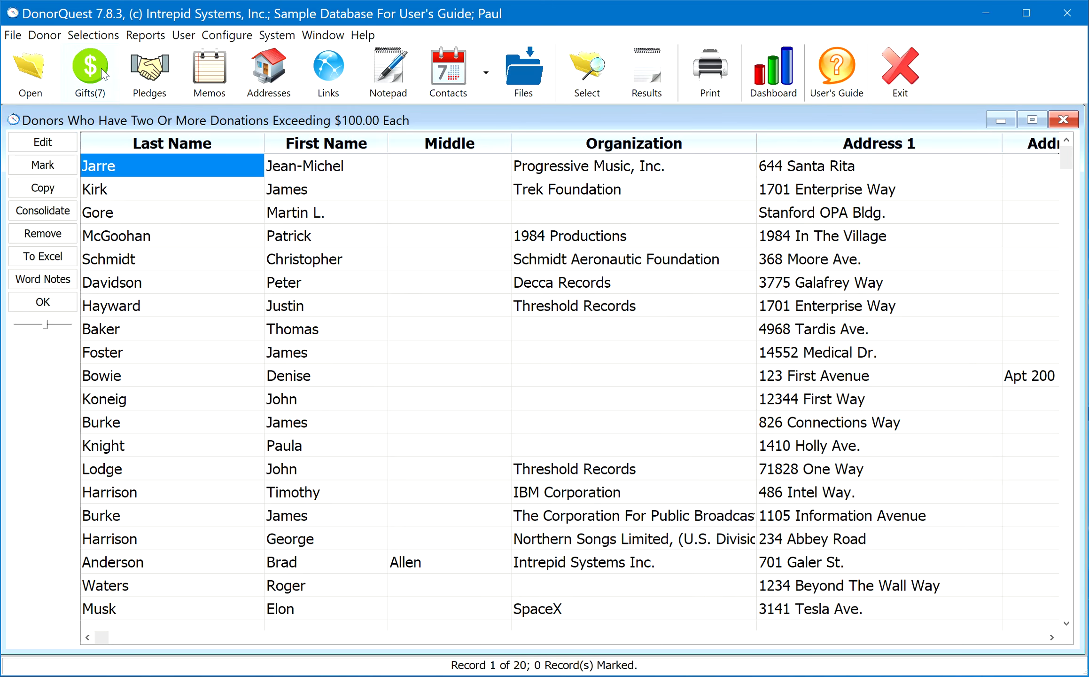
# Step: Show the gifts of the highlighted donor alongside the list and sort the donors by last name
pyautogui.click(90, 70)
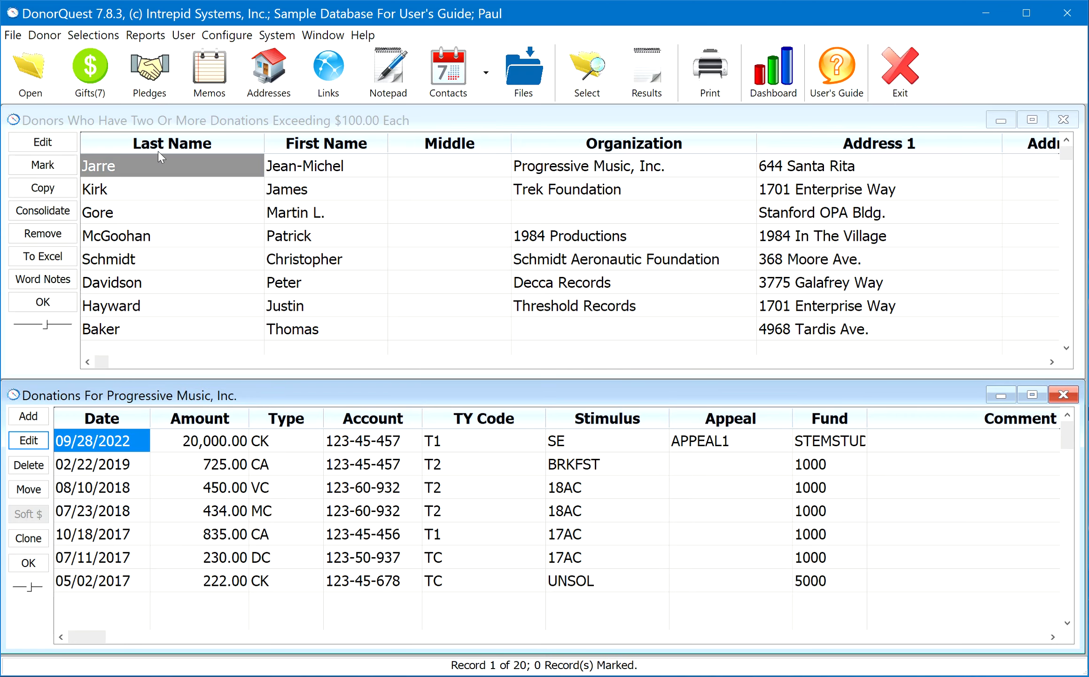
pyautogui.click(162, 146)
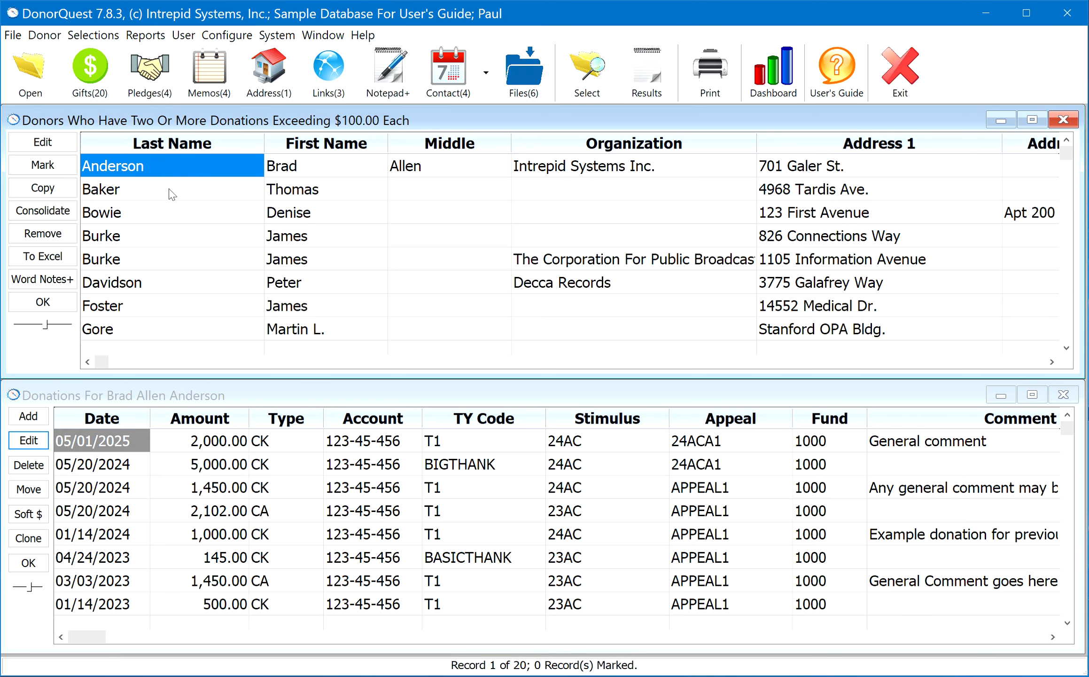
# Step: Go through the sorted donors one after another and examine each one's donation dates and amounts
pyautogui.press('Down')
pyautogui.press('Down')
pyautogui.press('Down')
pyautogui.press('Up')
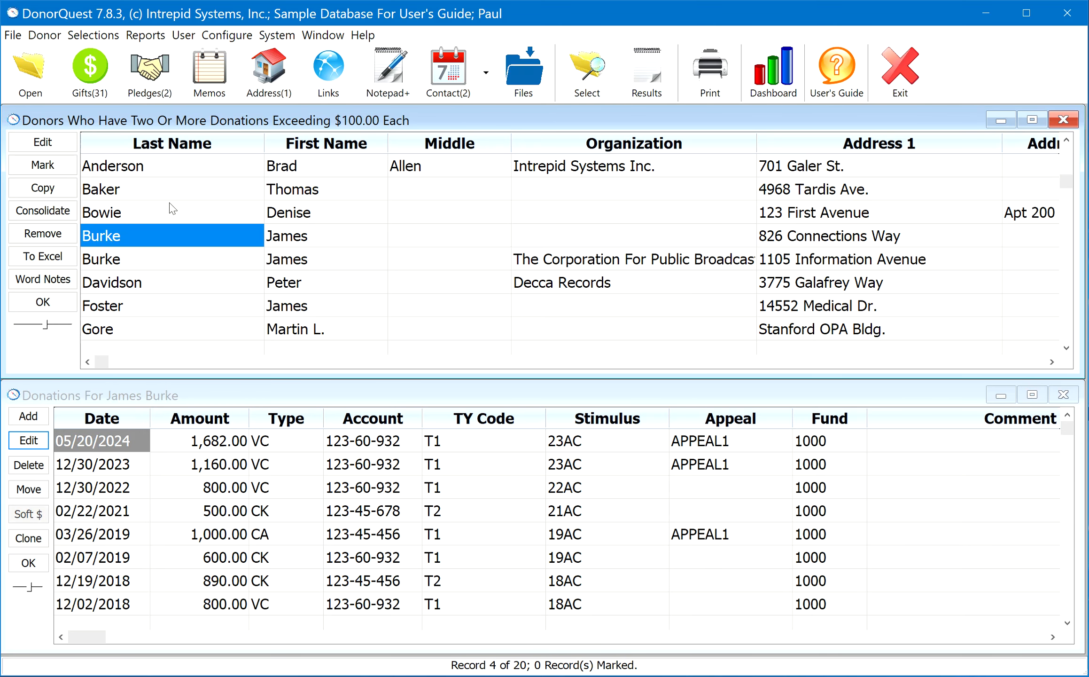
pyautogui.press('Up')
pyautogui.press('Up')
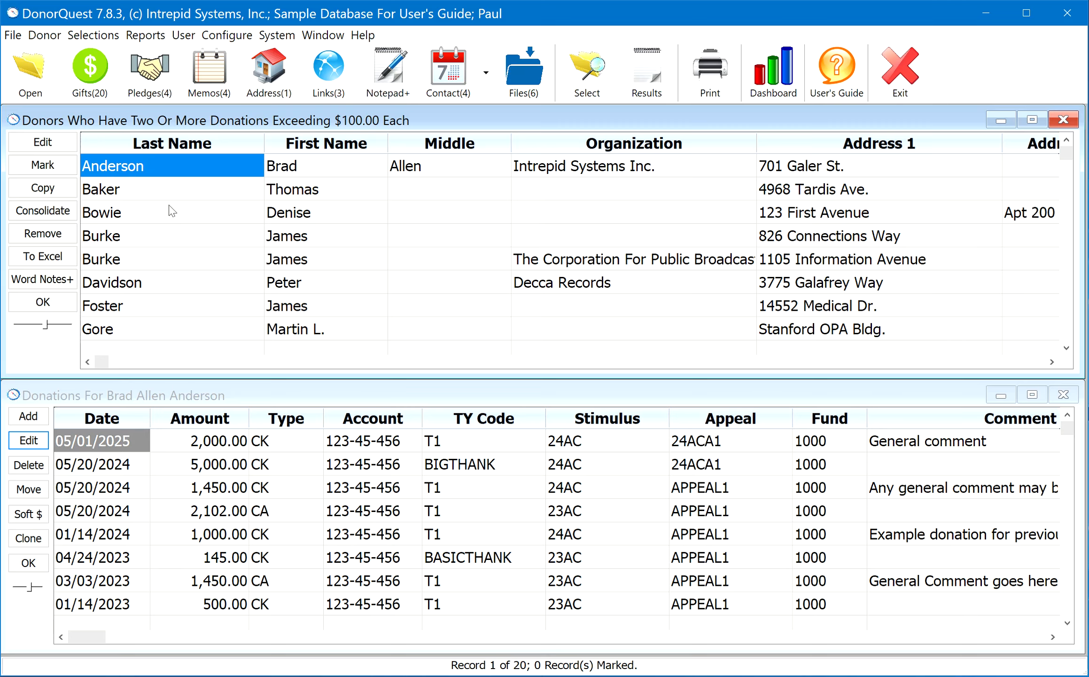
pyautogui.press('Down')
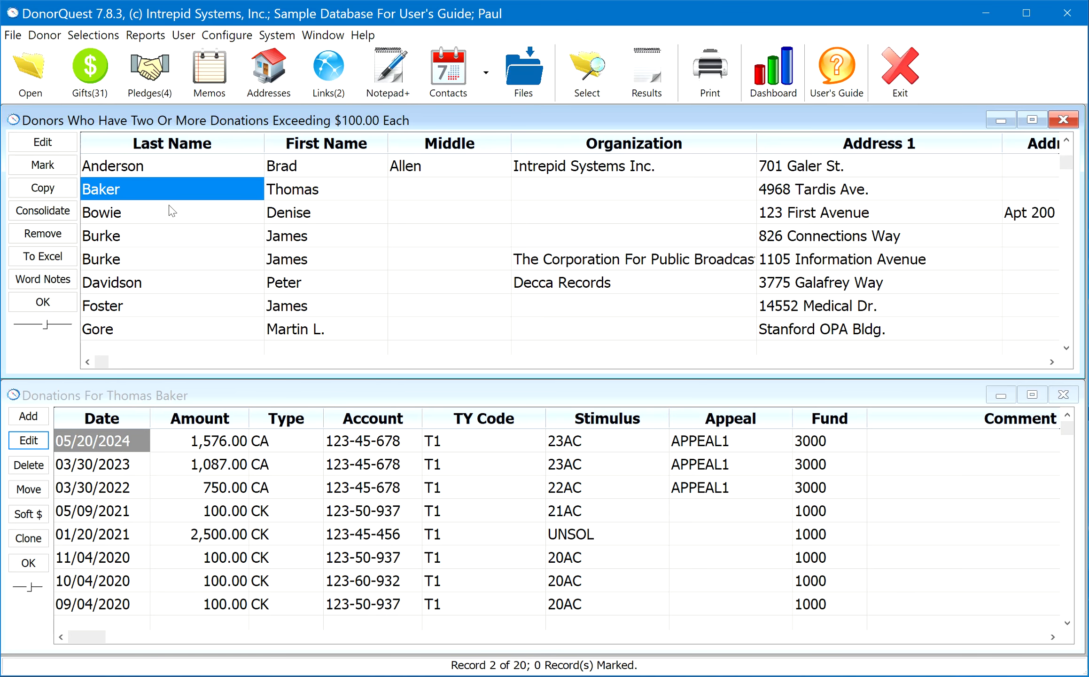
pyautogui.press('Down')
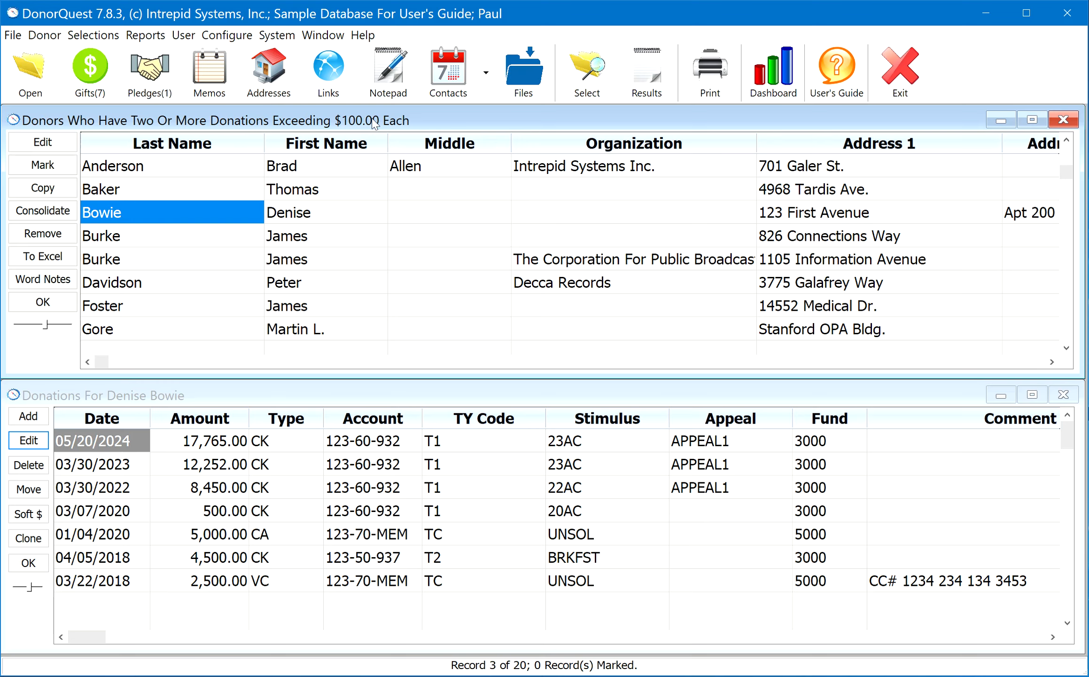
pyautogui.press('Down')
pyautogui.press('Down')
pyautogui.press('Down')
pyautogui.press('Down')
pyautogui.press('Down')
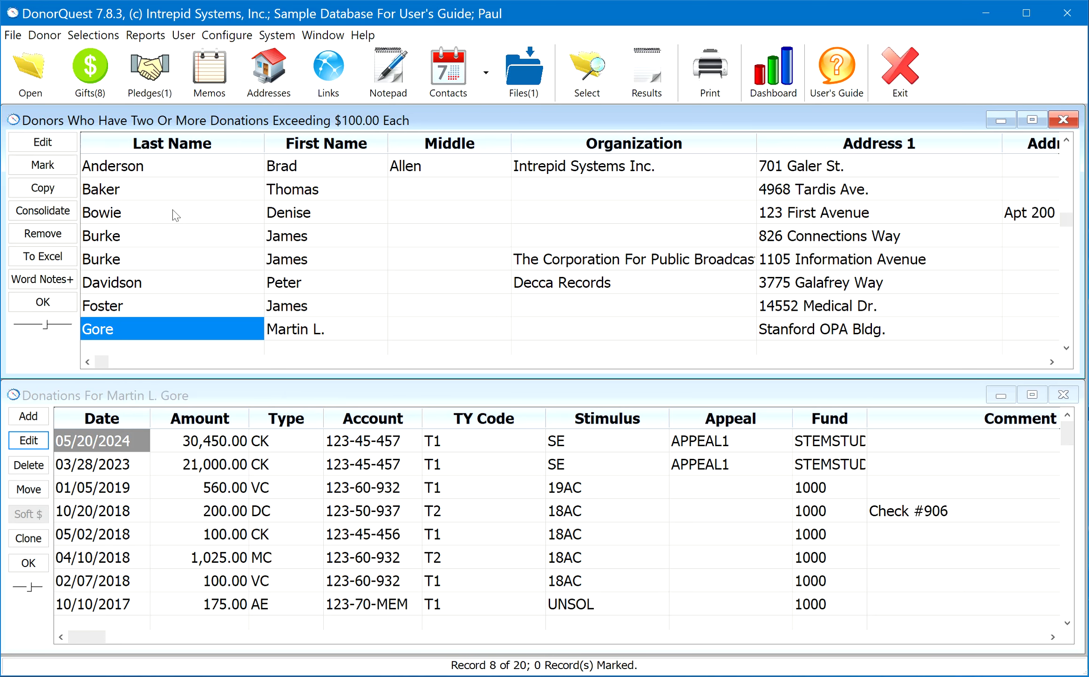
pyautogui.press('Down')
pyautogui.press('Down')
pyautogui.press('Down')
pyautogui.press('Down')
pyautogui.press('Down')
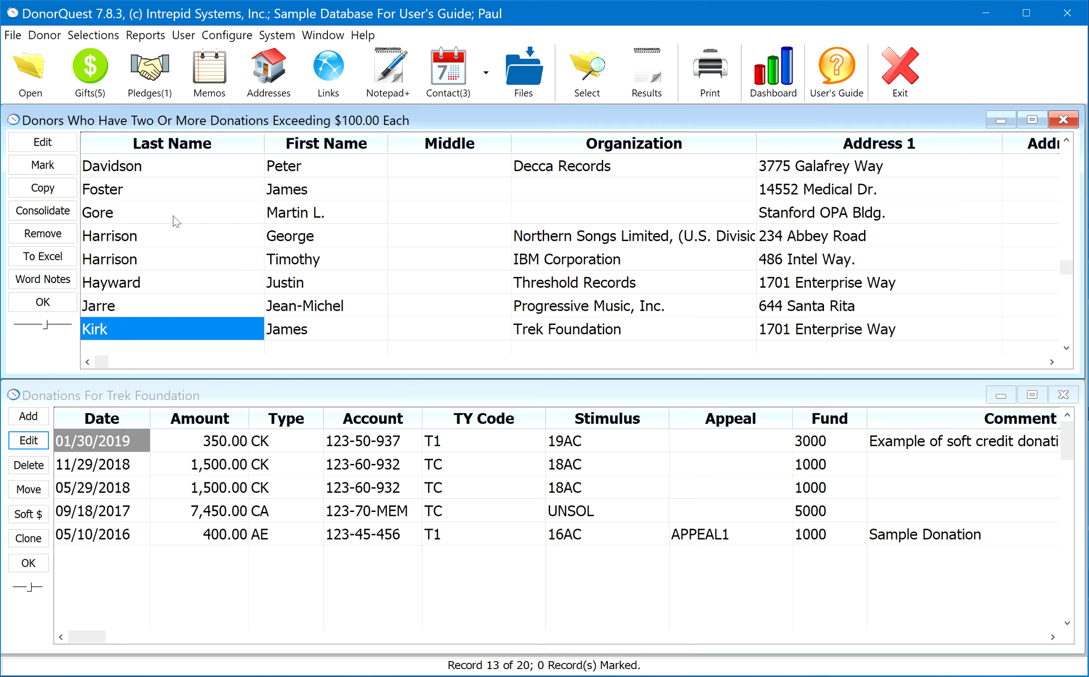
pyautogui.press('Down')
pyautogui.press('Down')
pyautogui.press('Down')
pyautogui.press('Down')
pyautogui.press('Down')
pyautogui.press('Down')
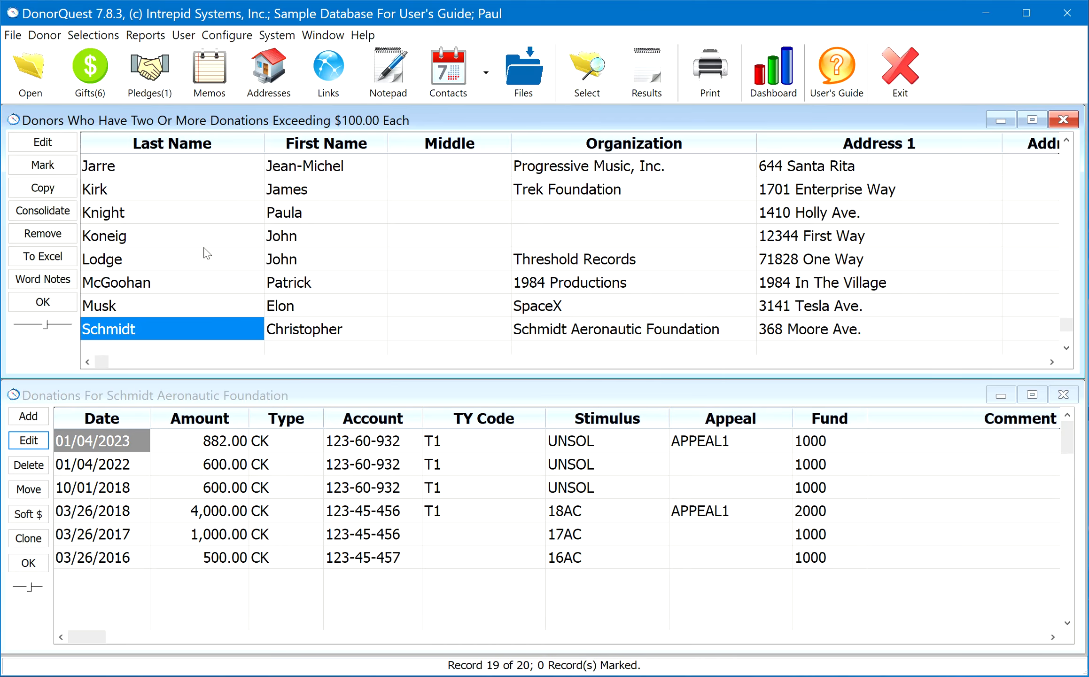
pyautogui.press('Down')
pyautogui.press('Up')
pyautogui.press('Up')
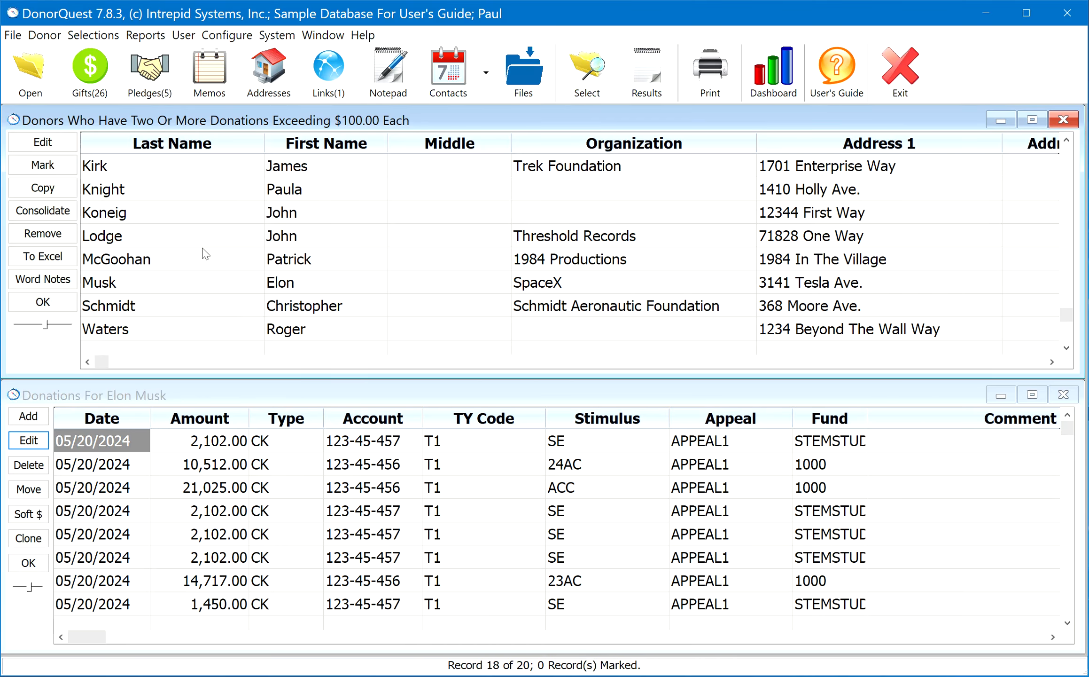
pyautogui.press('Up')
# Step: Jump to the last names beginning with B and compare the donations of the neighbouring donors who share a surname
pyautogui.press('b')
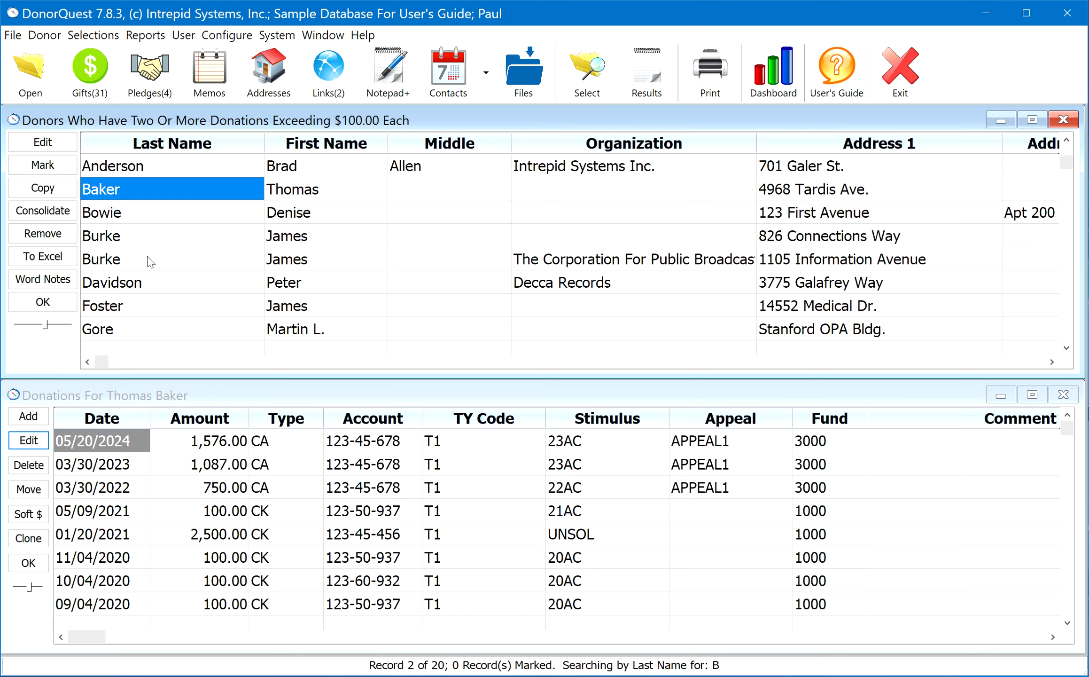
pyautogui.click(143, 238)
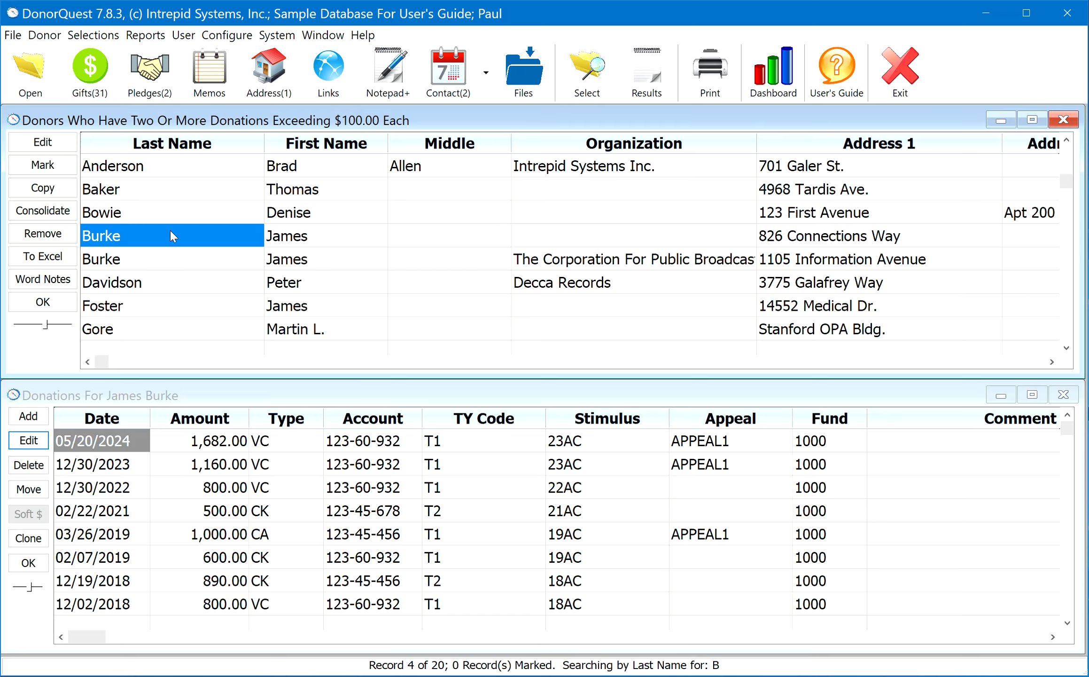
pyautogui.press('Up')
pyautogui.press('Down')
pyautogui.press('Down')
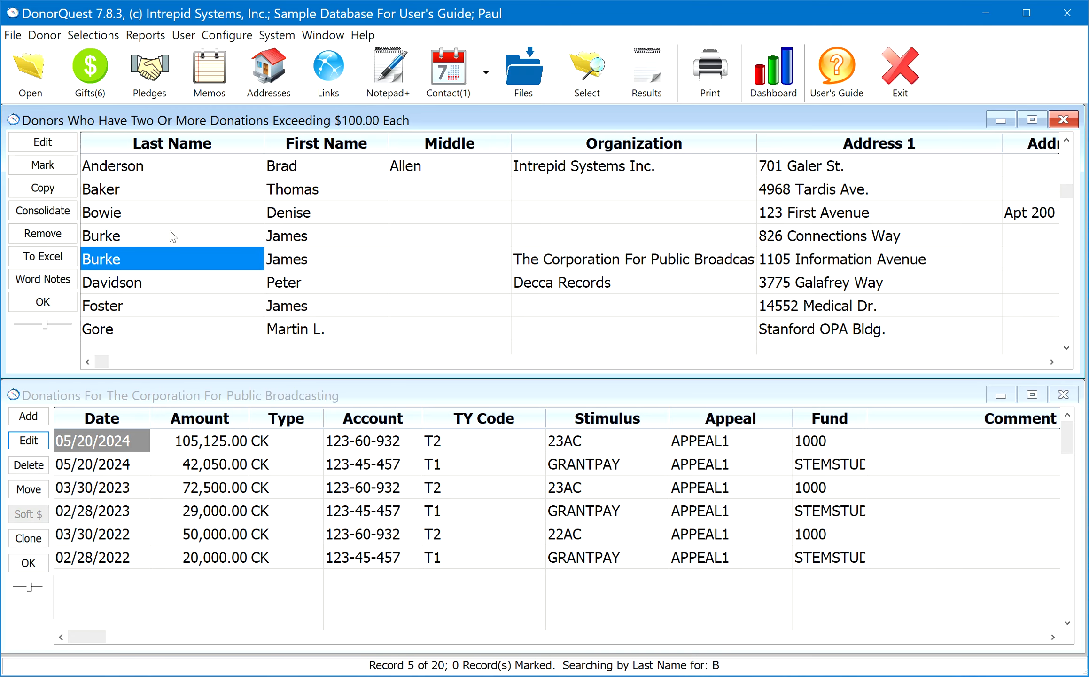
pyautogui.press('Up')
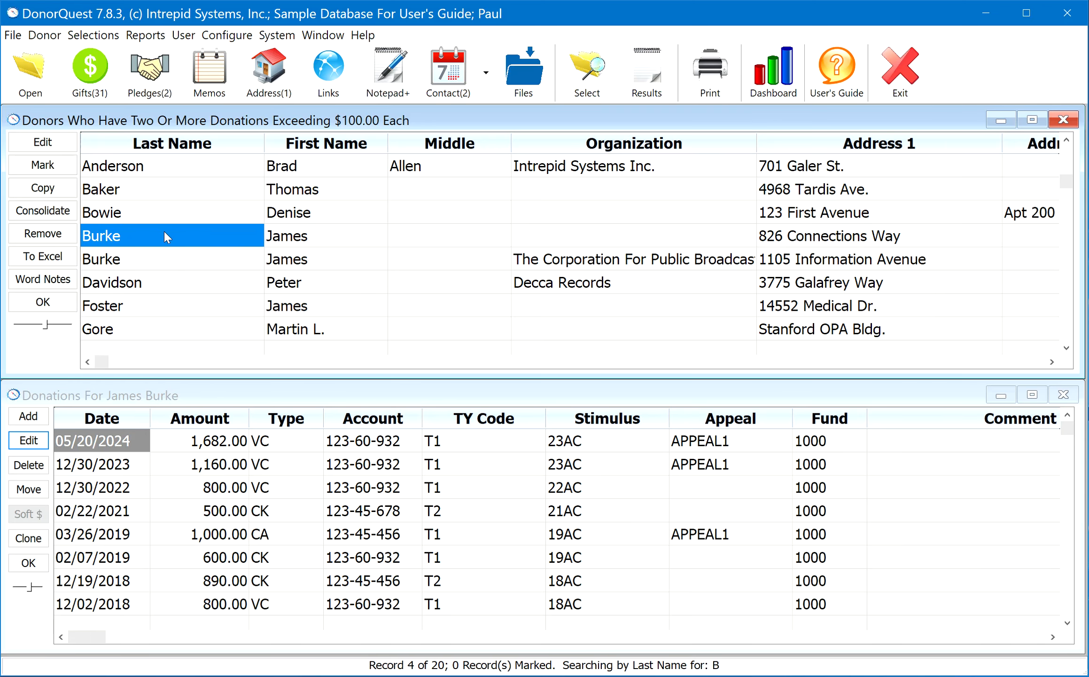
# Step: Start another donor selection and show its list of user-defined selections
pyautogui.click(595, 80)
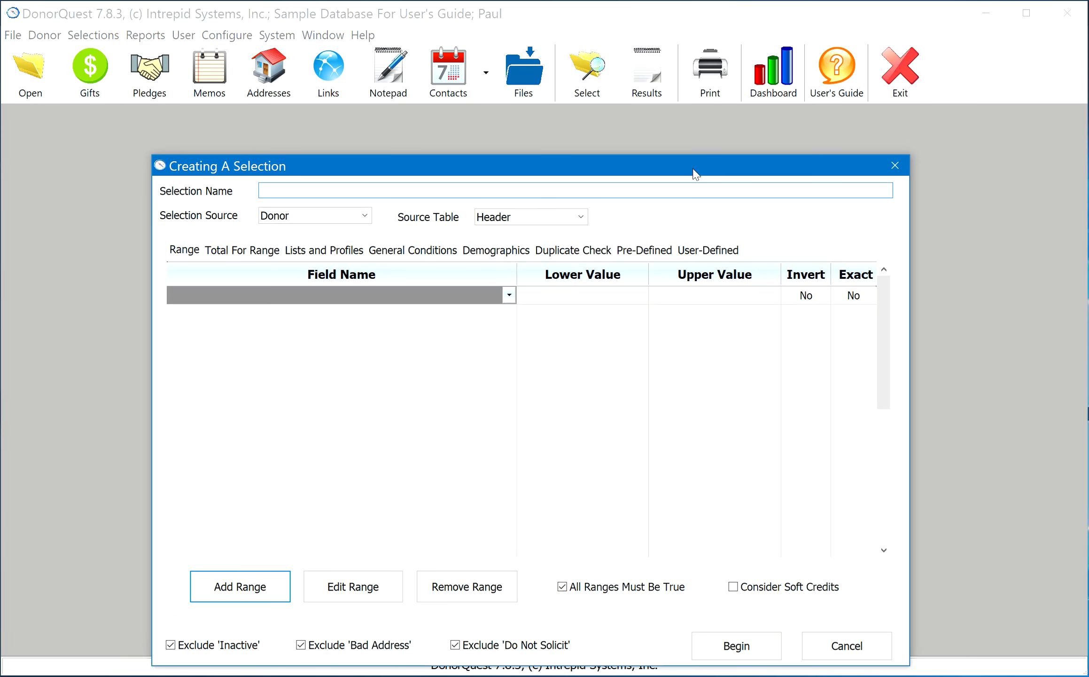
pyautogui.moveTo(692, 167); pyautogui.dragTo(681, 133)
pyautogui.click(704, 217)
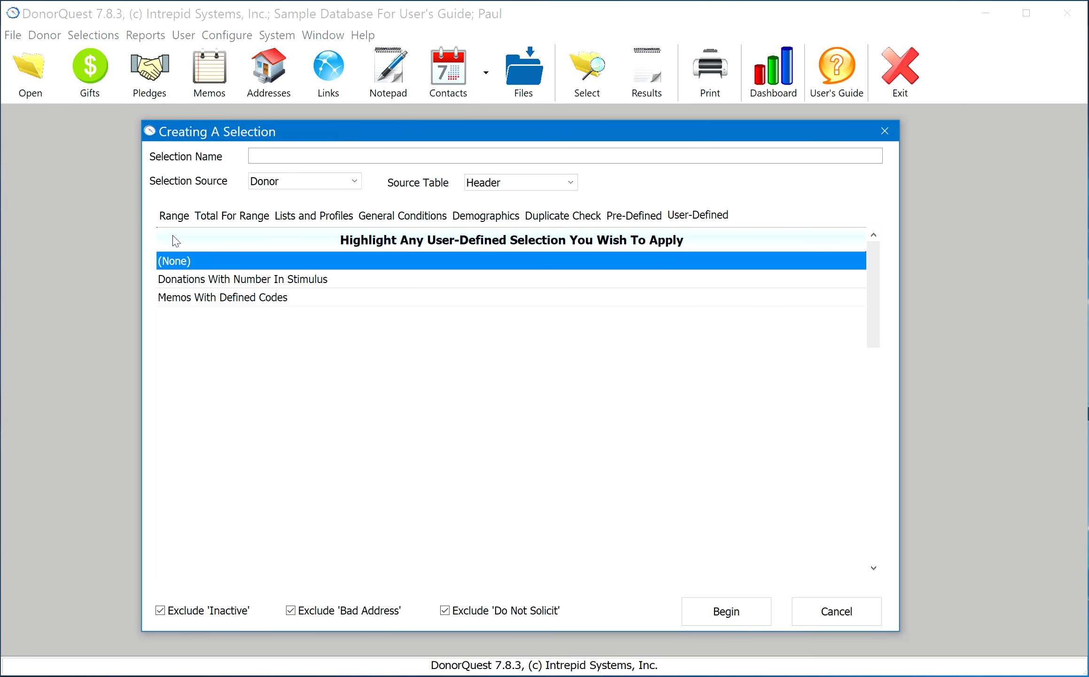
# Step: Return to the range criteria, go through the available selection sources, and set the selection source to Buffer
pyautogui.click(183, 219)
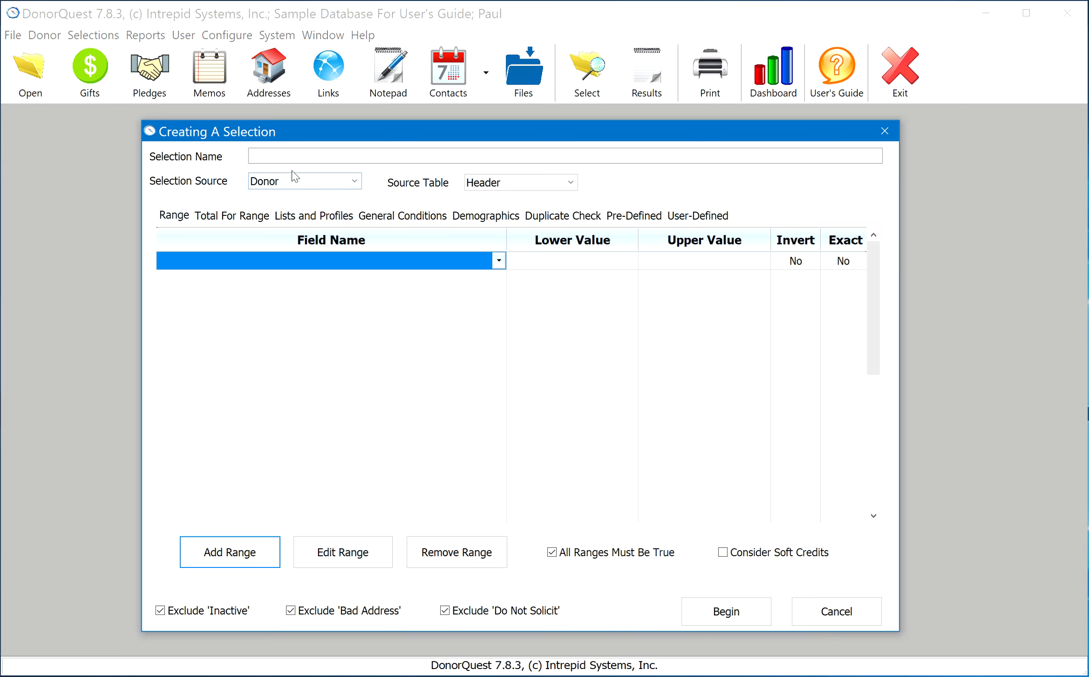
pyautogui.click(358, 185)
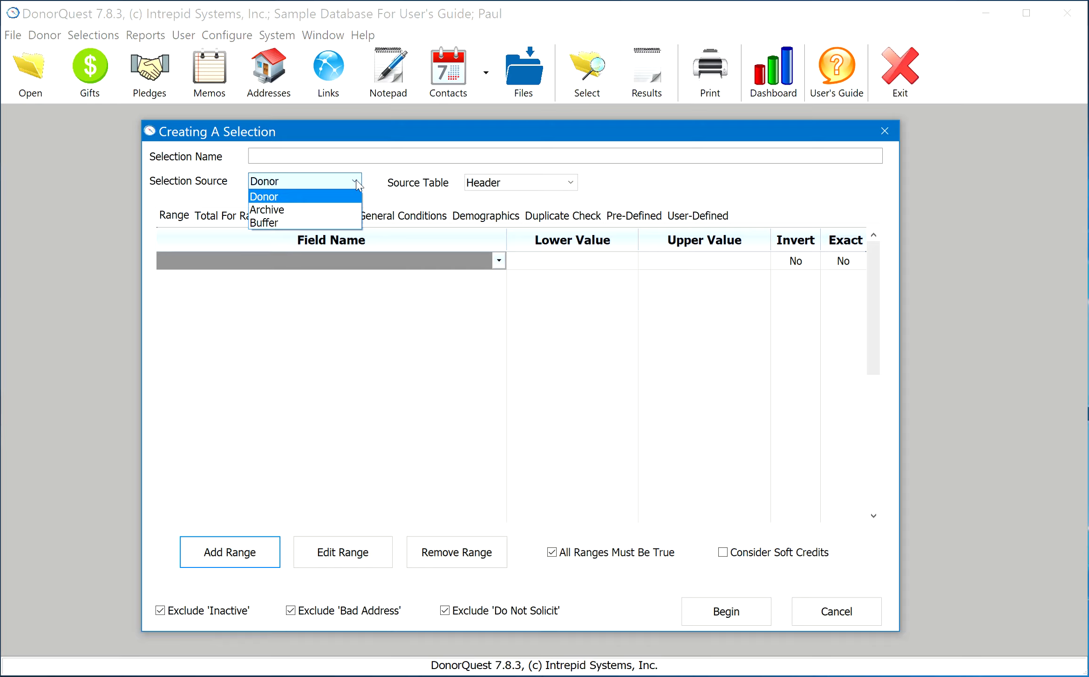
pyautogui.press('Down')
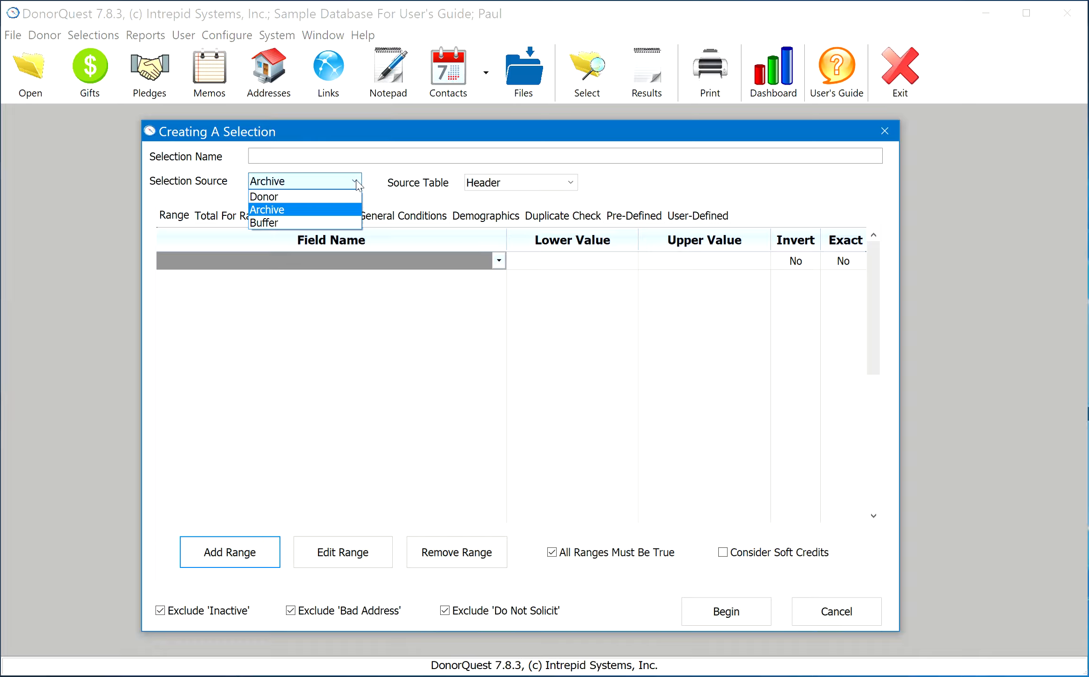
pyautogui.press('Up')
pyautogui.press('Down')
pyautogui.press('Down')
pyautogui.press('Up')
pyautogui.press('Down')
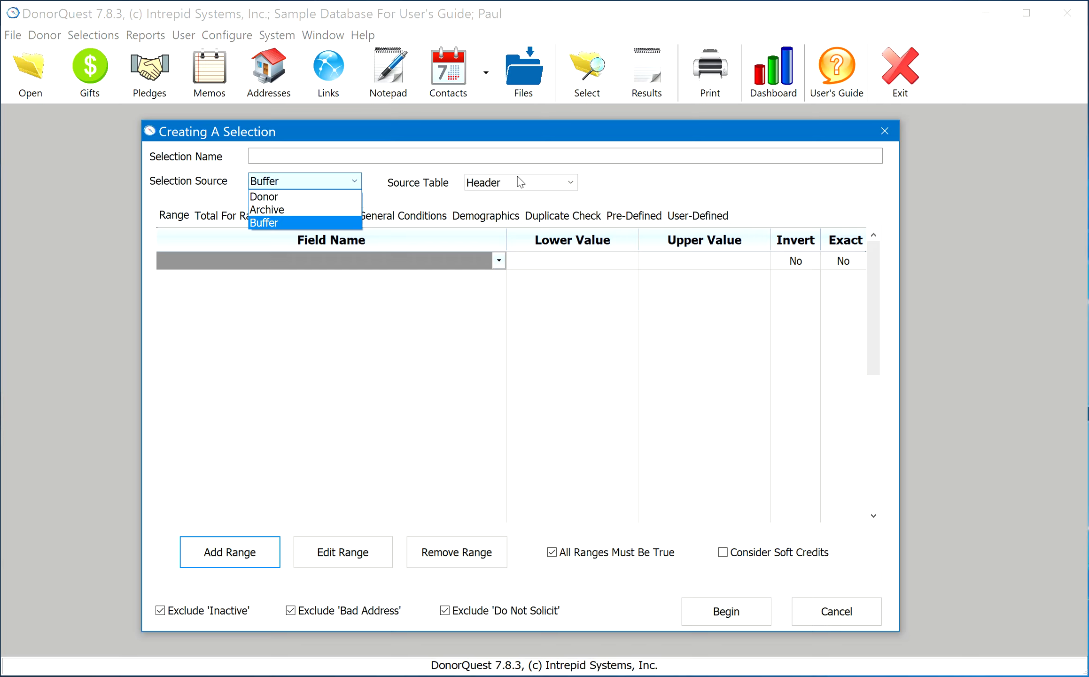
pyautogui.click(569, 186)
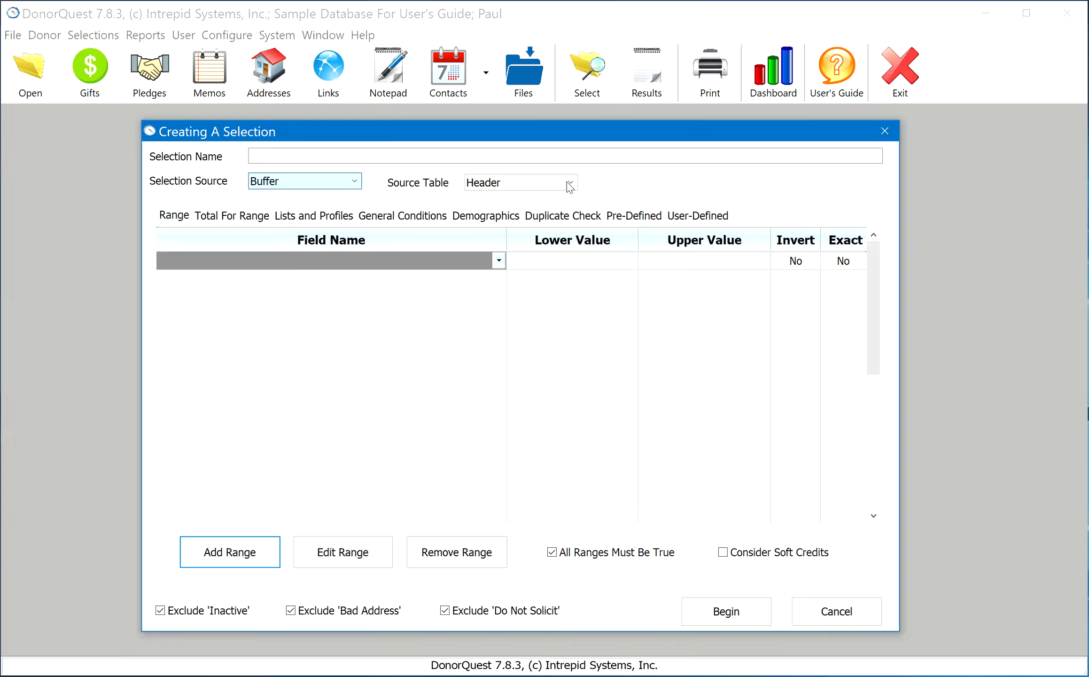
# Step: Look through the source tables from Header to Contacts and keep Header as the source table
pyautogui.click(570, 185)
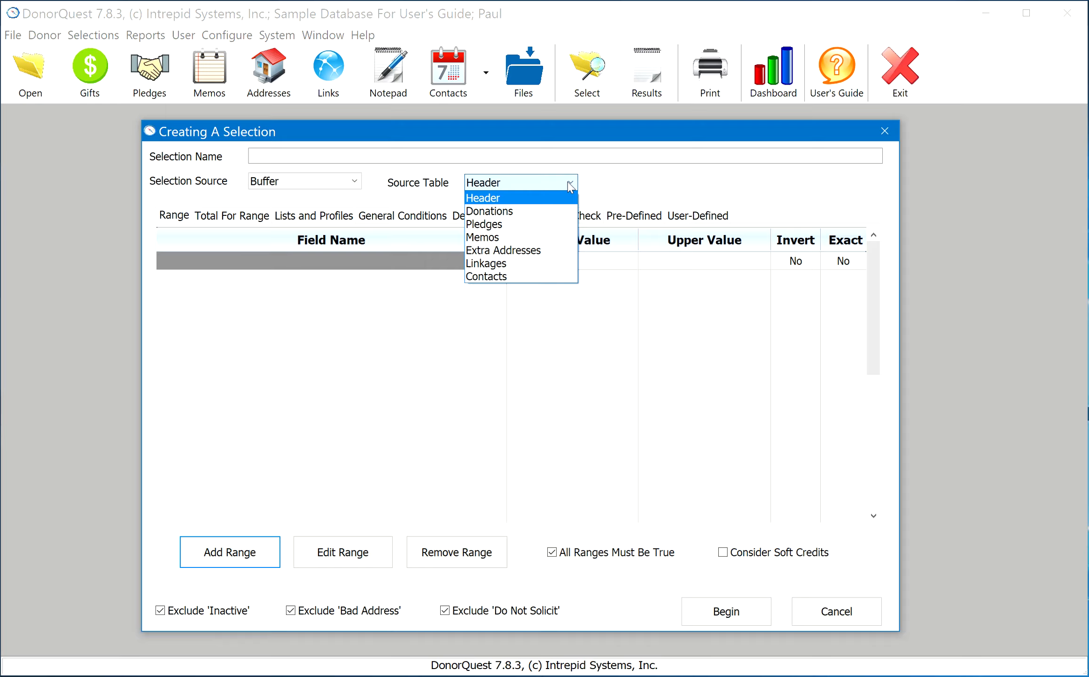
pyautogui.press('Down')
pyautogui.press('Down')
pyautogui.press('Down')
pyautogui.press('Down')
pyautogui.press('Down')
pyautogui.press('Down')
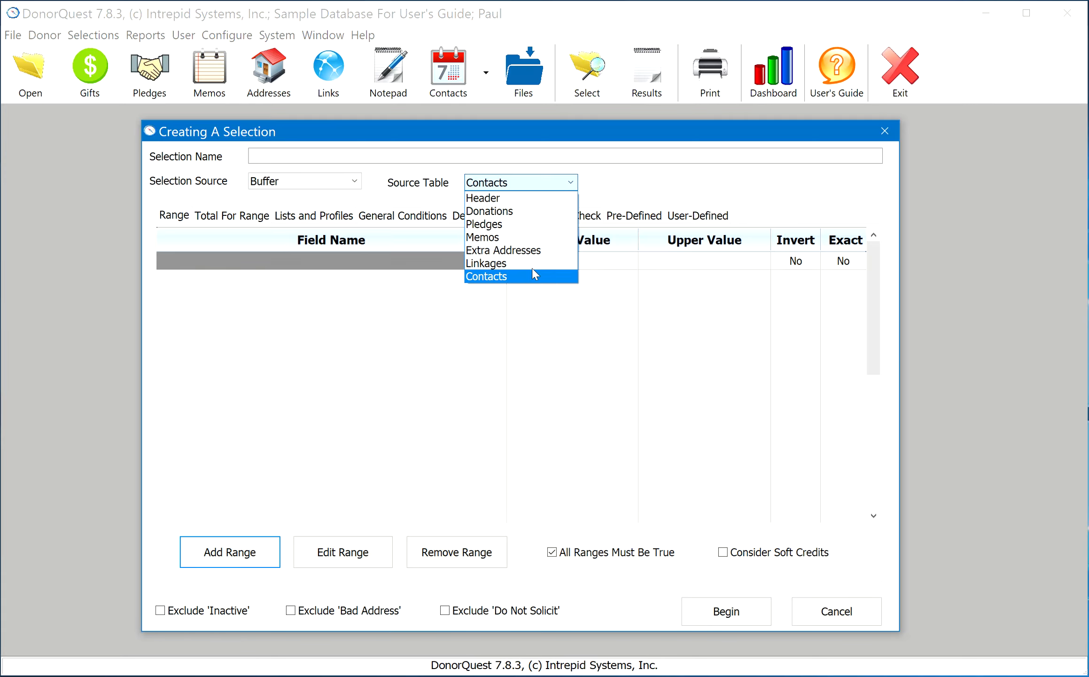
pyautogui.click(517, 198)
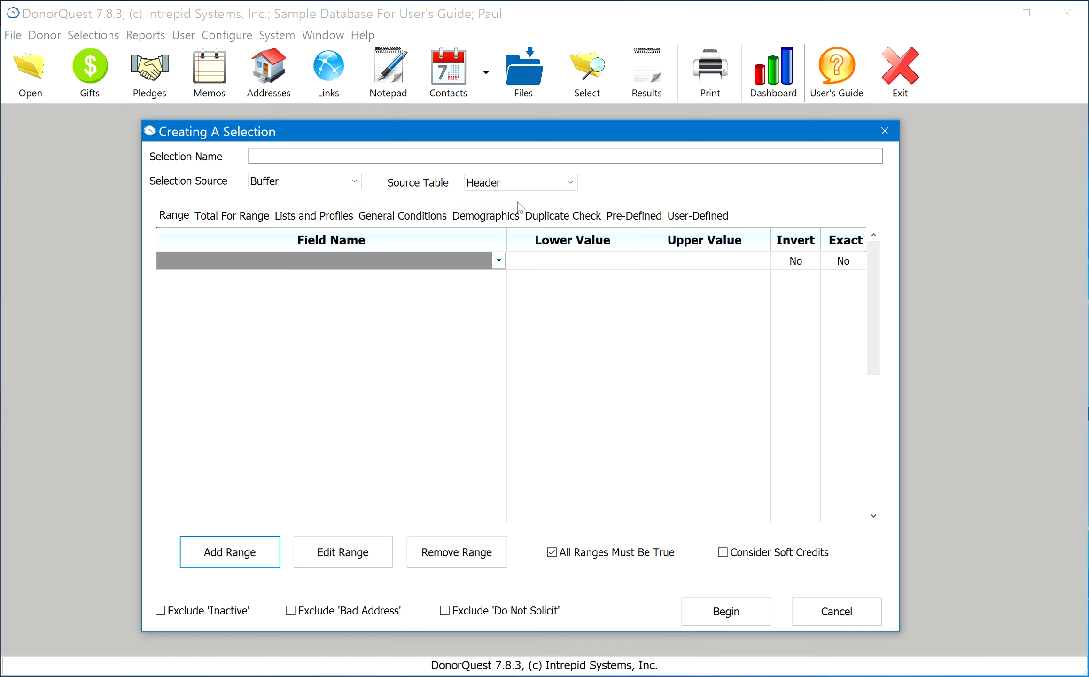
pyautogui.click(572, 184)
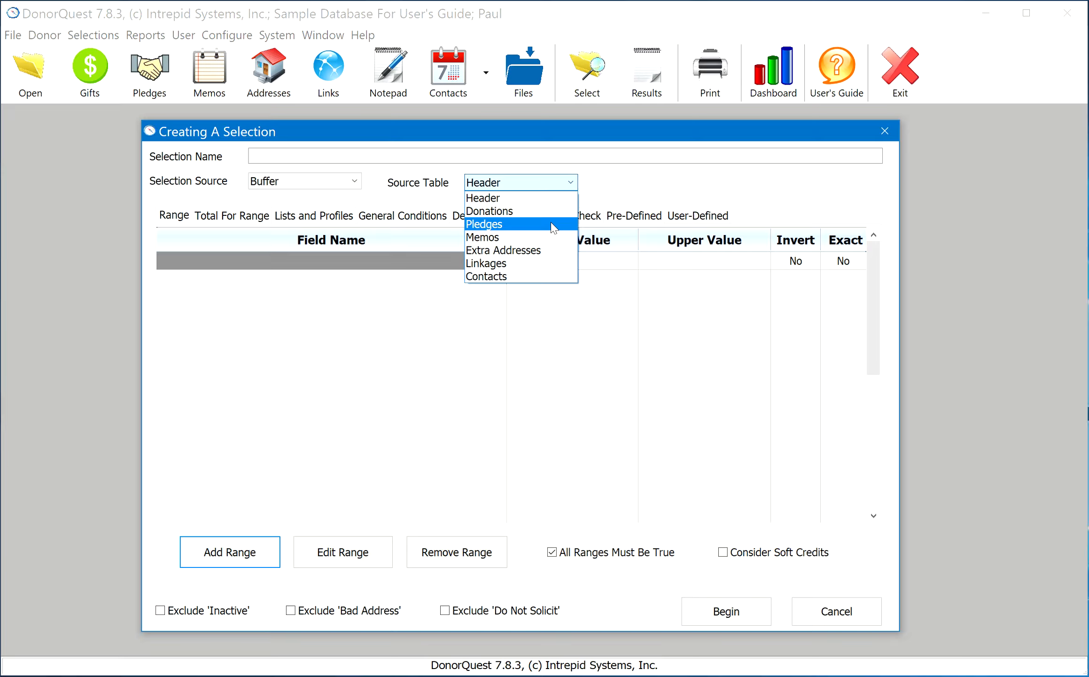
pyautogui.click(536, 202)
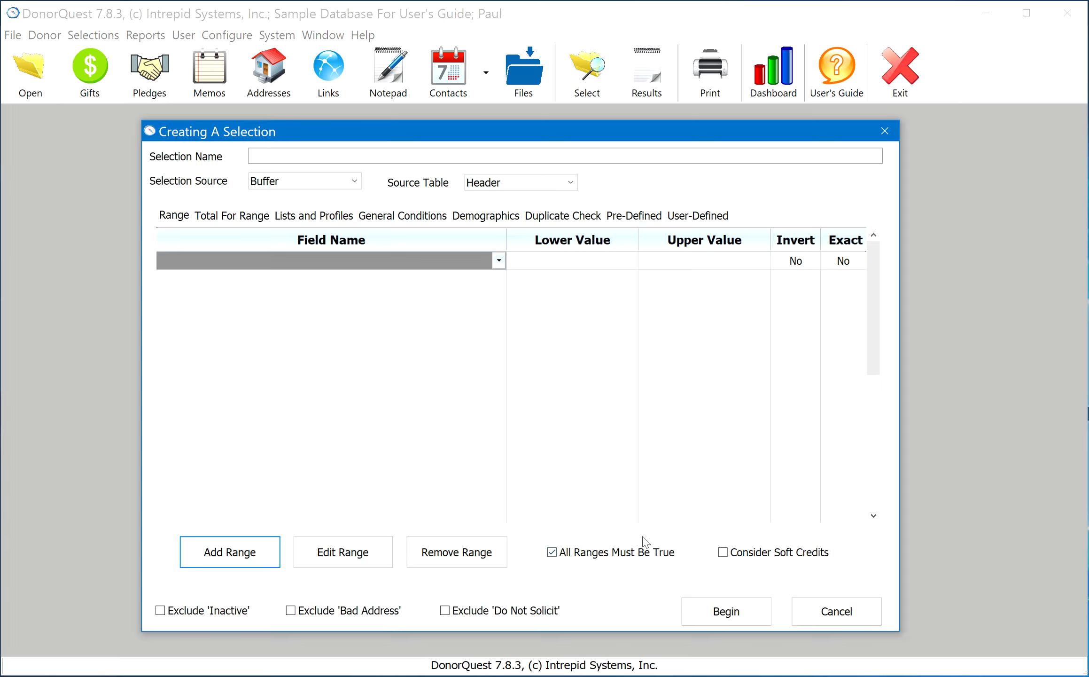
# Step: Add three more empty range rows to the selection and select the first row's field name
pyautogui.click(252, 545)
pyautogui.click(251, 554)
pyautogui.click(250, 552)
pyautogui.click(250, 552)
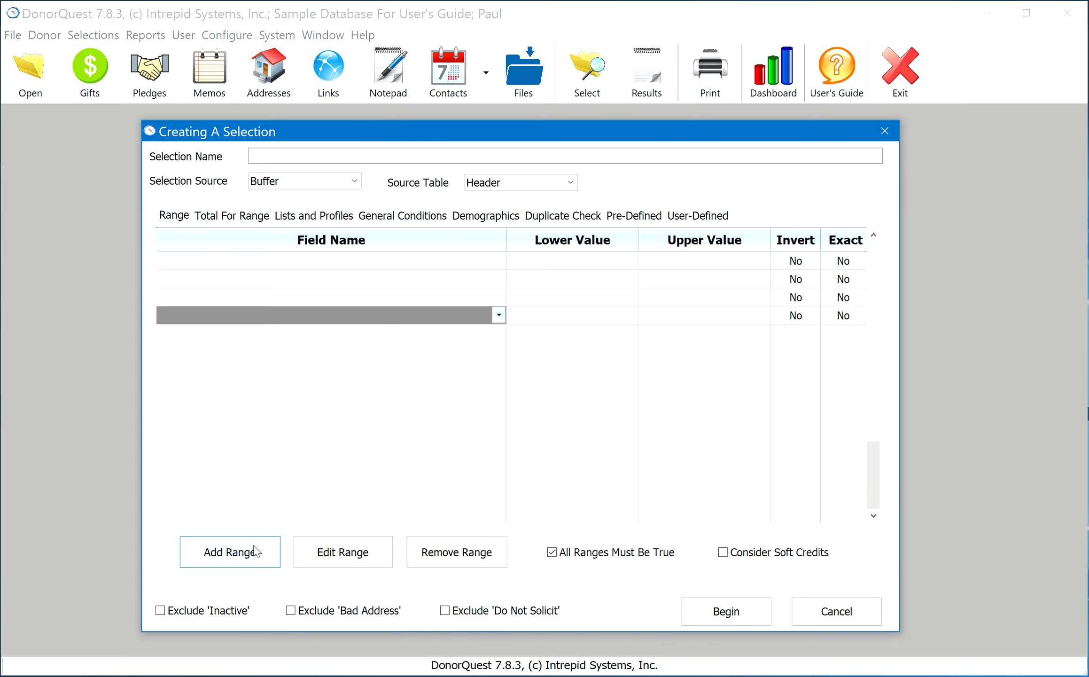
pyautogui.click(474, 264)
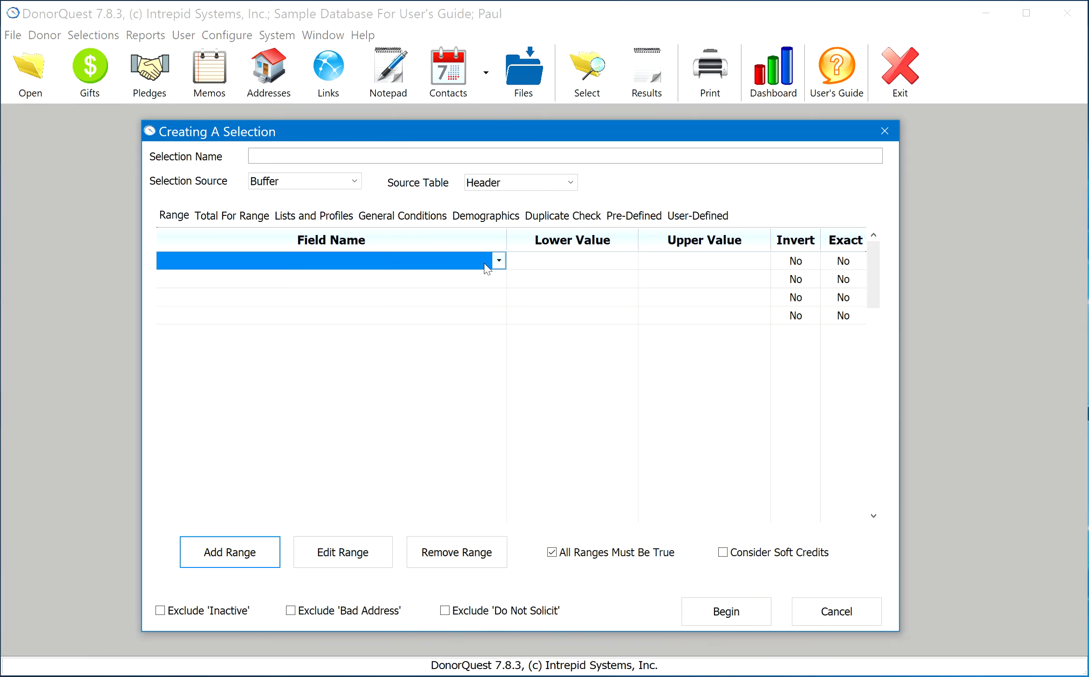
# Step: Stop requiring all ranges to be true, consider soft credits, and exclude inactive, bad-address and do-not-solicit records
pyautogui.click(590, 555)
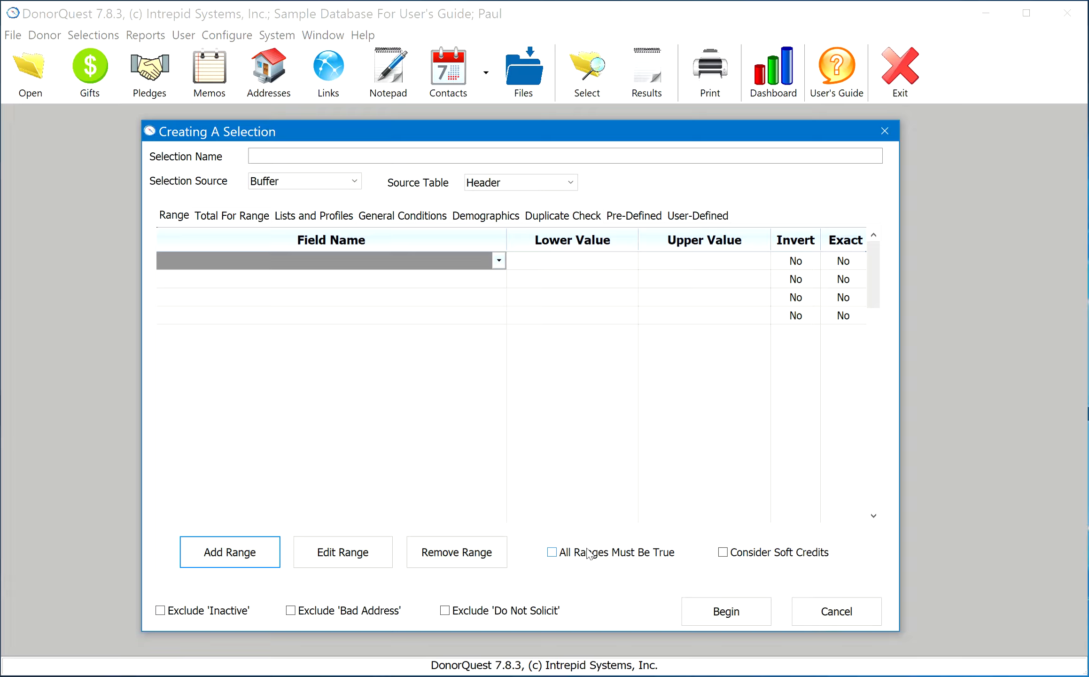
pyautogui.click(764, 554)
pyautogui.click(754, 557)
pyautogui.click(203, 610)
pyautogui.click(290, 610)
pyautogui.click(494, 612)
pyautogui.click(440, 262)
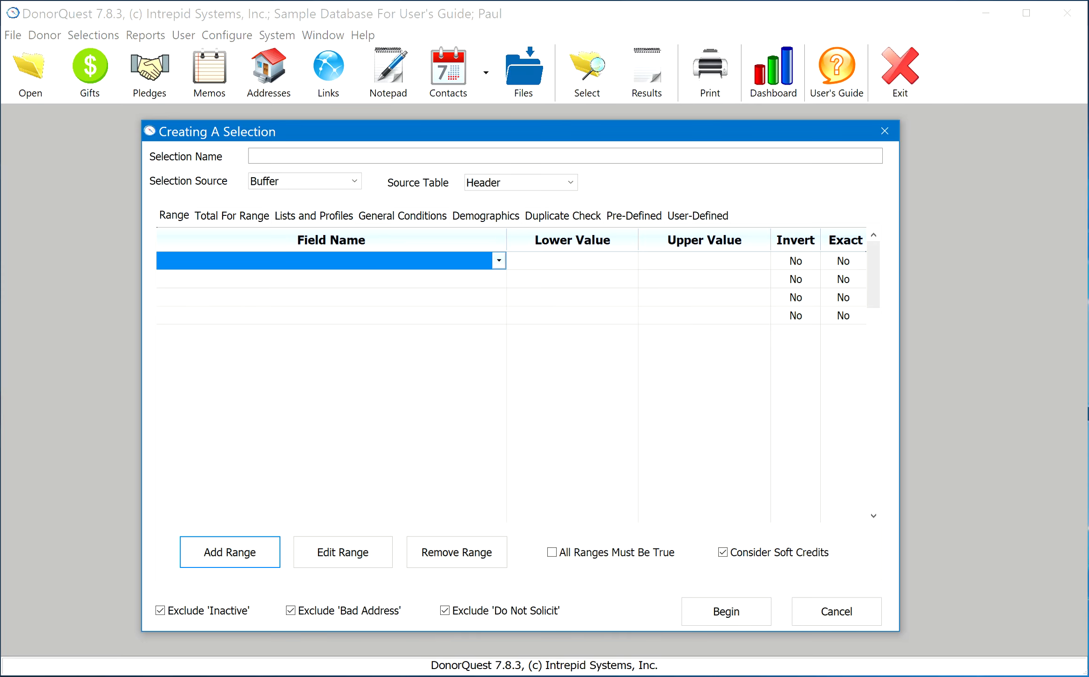